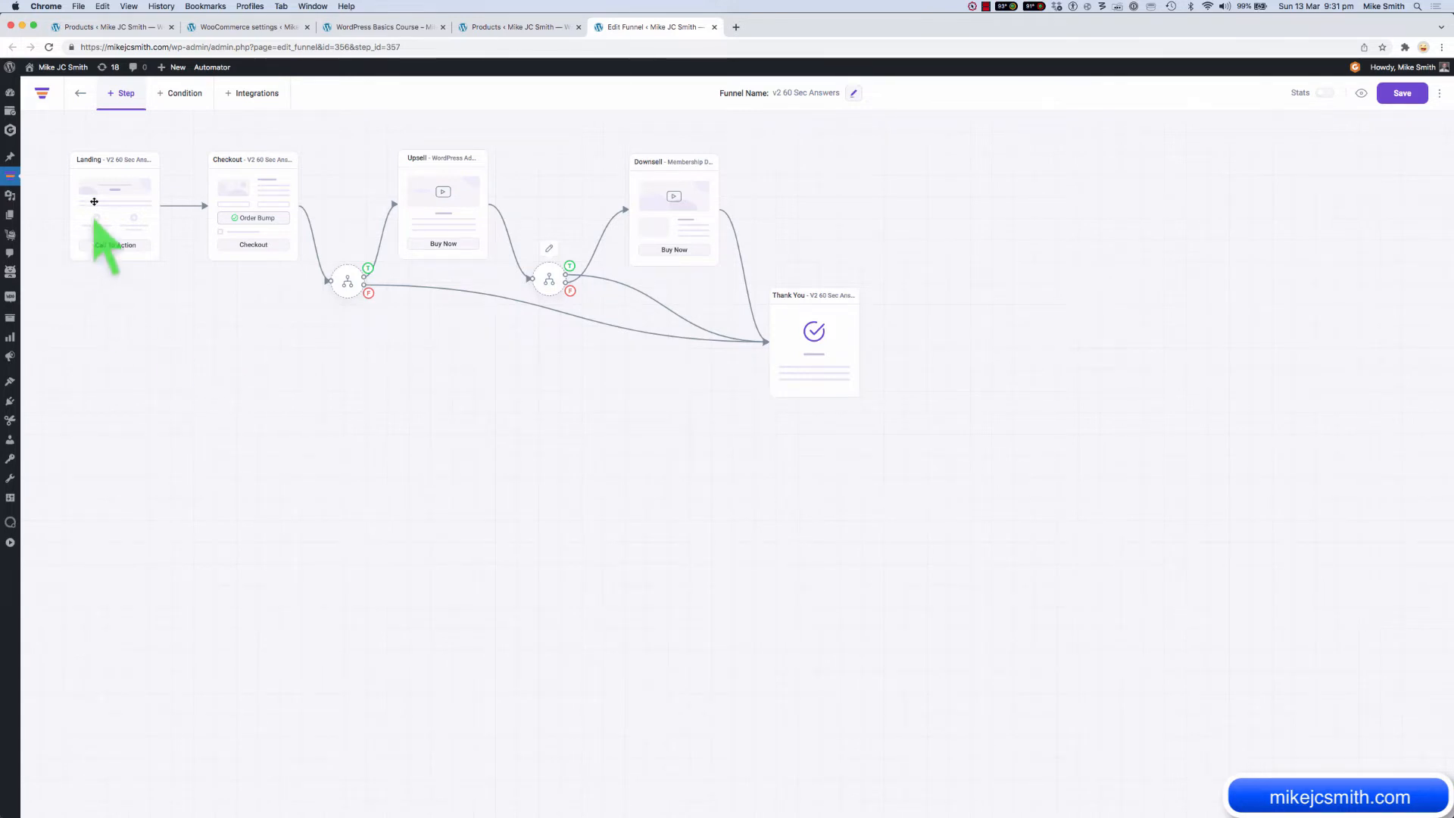
Step: Reposition the Landing and Checkout steps on the funnel canvas so they line up with a straight connection
mouse_move(107, 205)
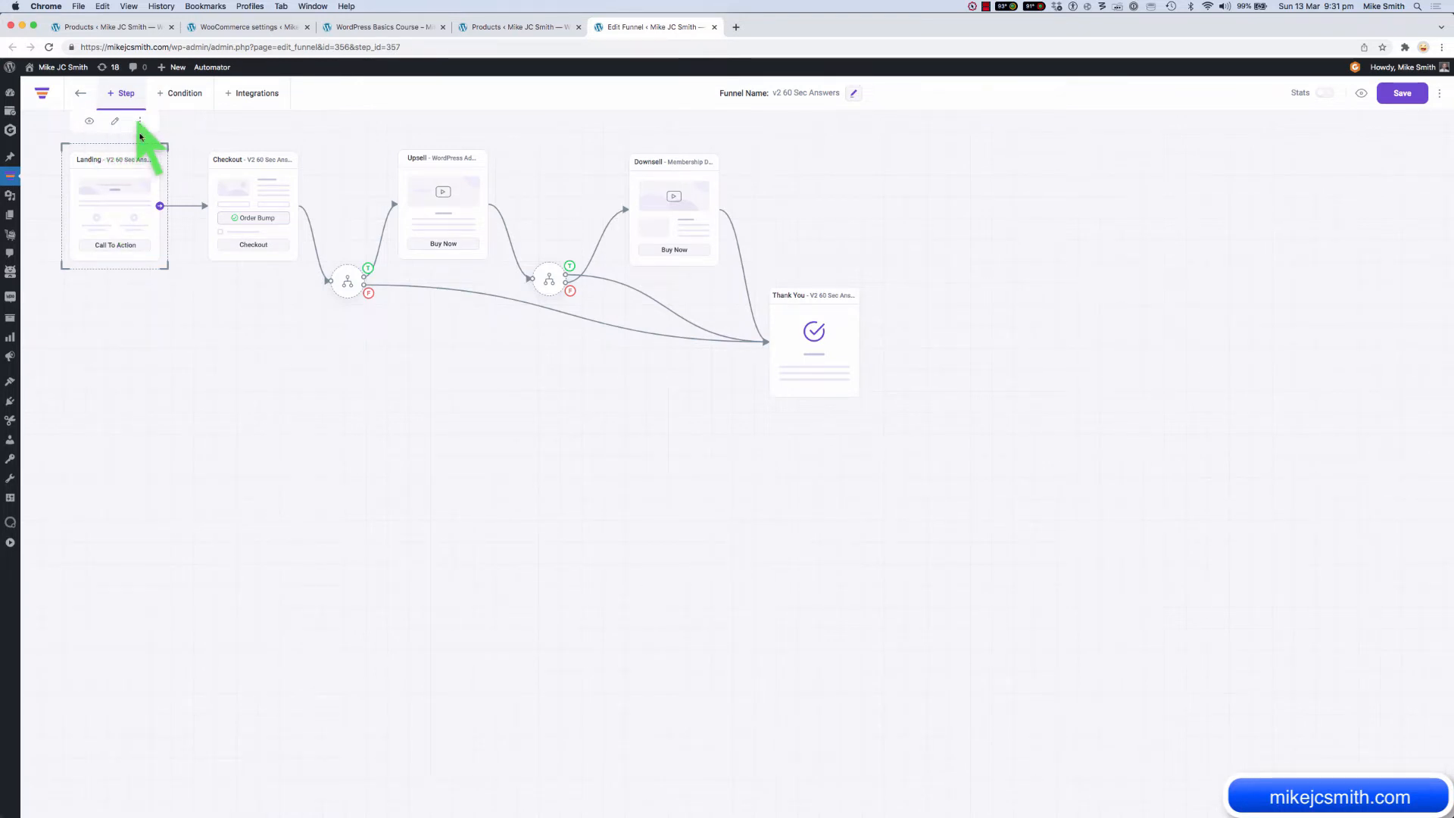
drag(136, 205, 135, 215)
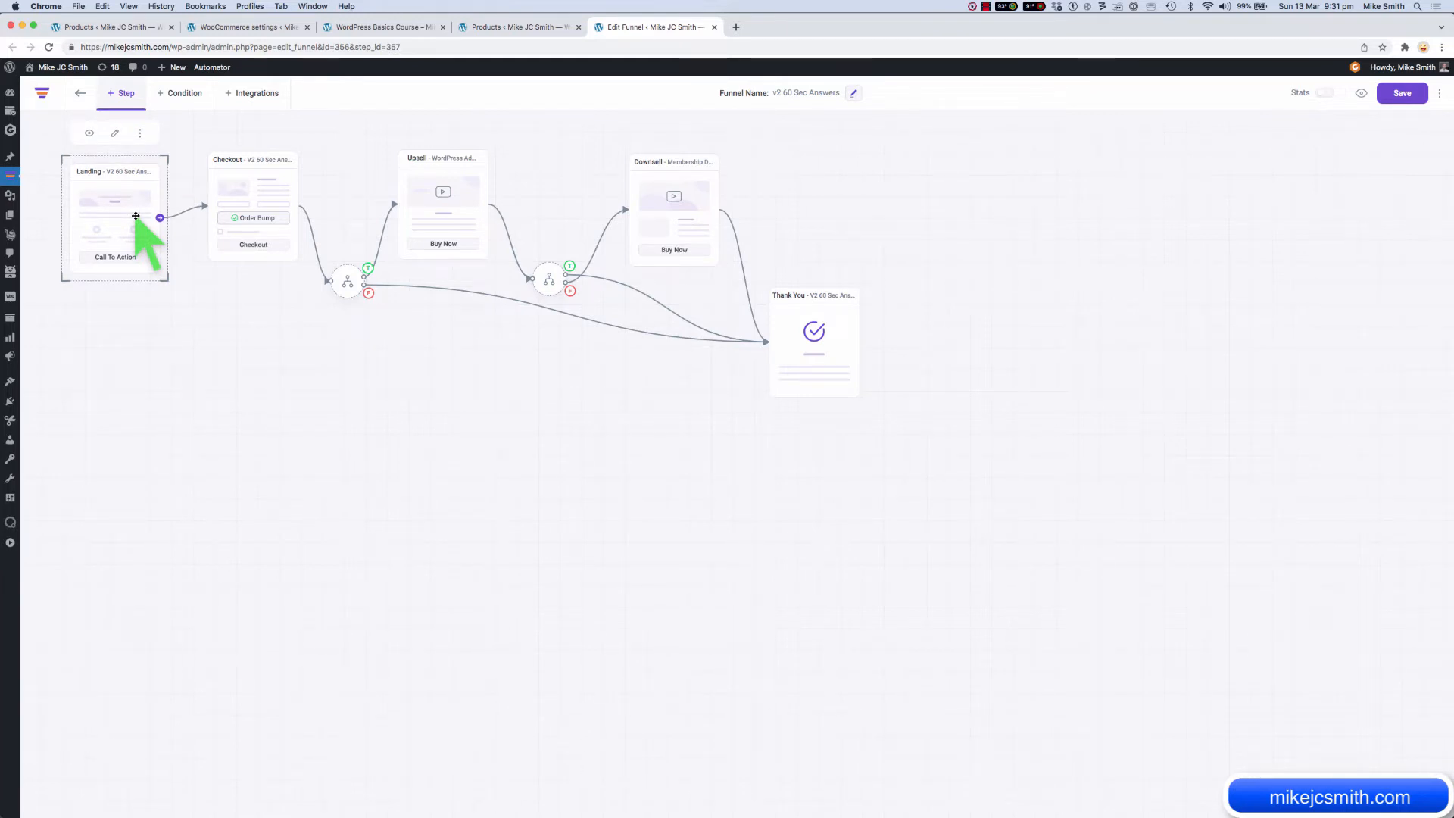
drag(237, 216, 233, 212)
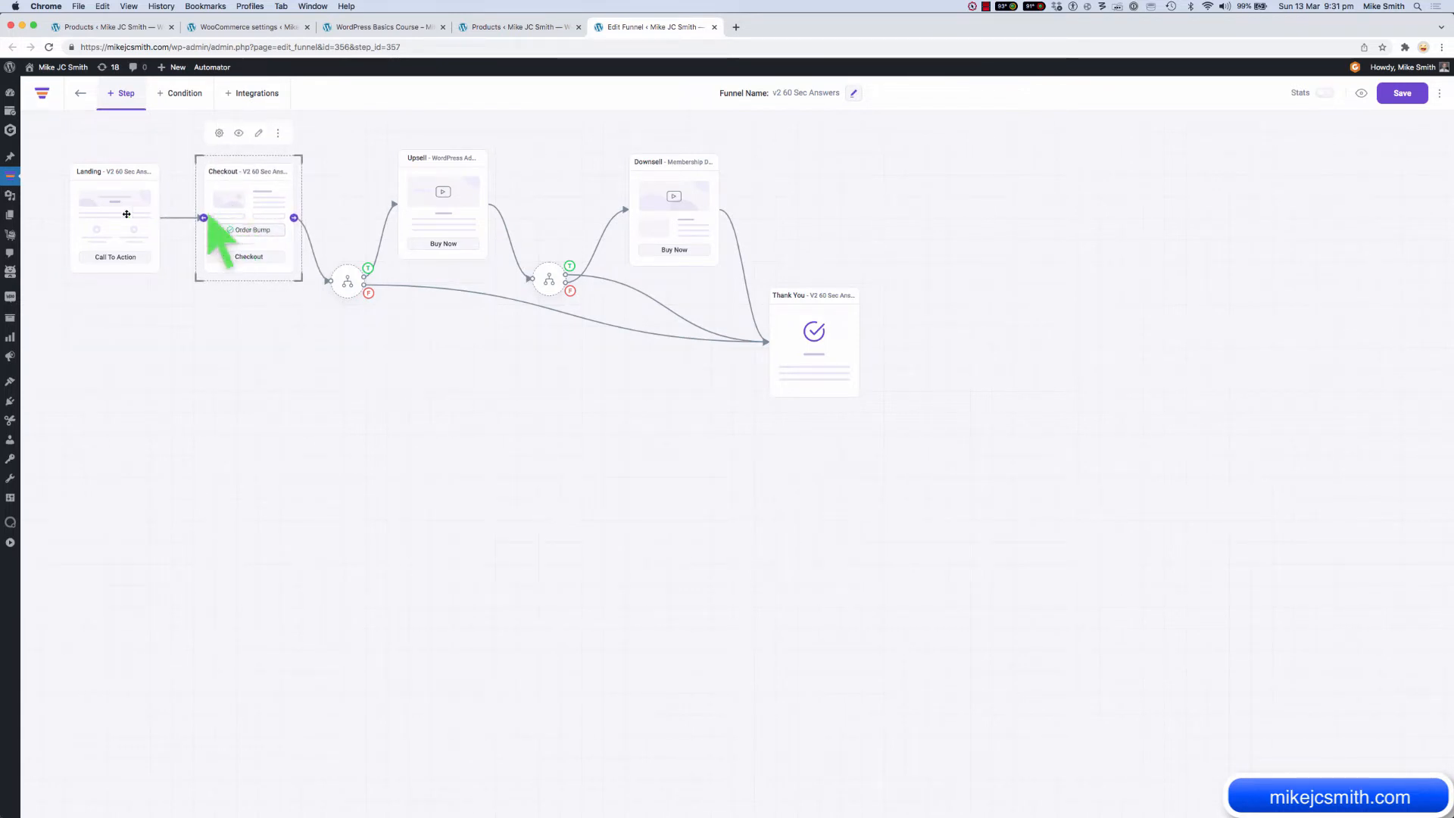
Step: Preview the funnel's landing page and examine it from the 60 Second Tech Videos banner down to the Get It Now offer
click(106, 227)
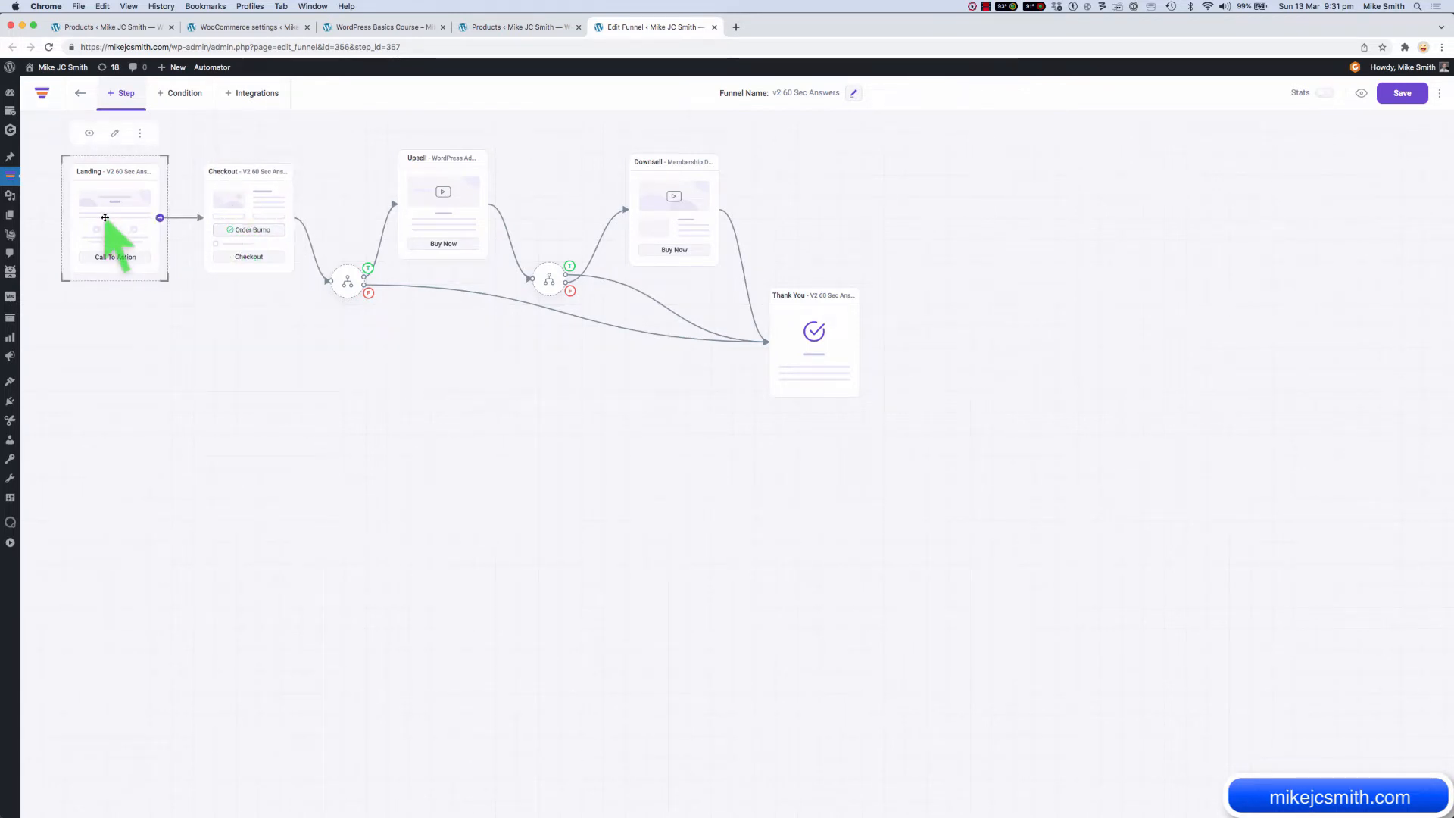
click(88, 135)
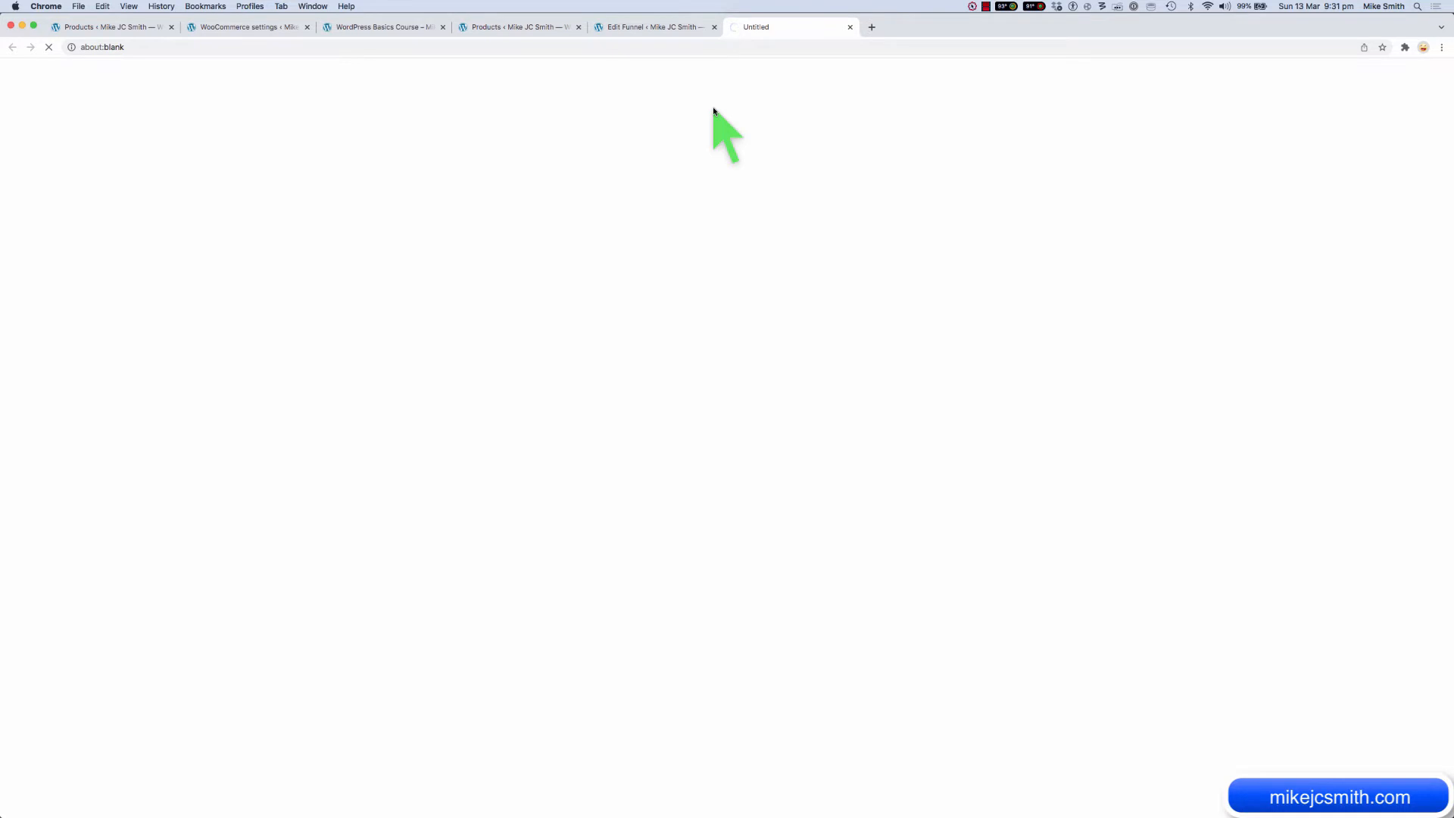
scroll(651, 288, down, 2)
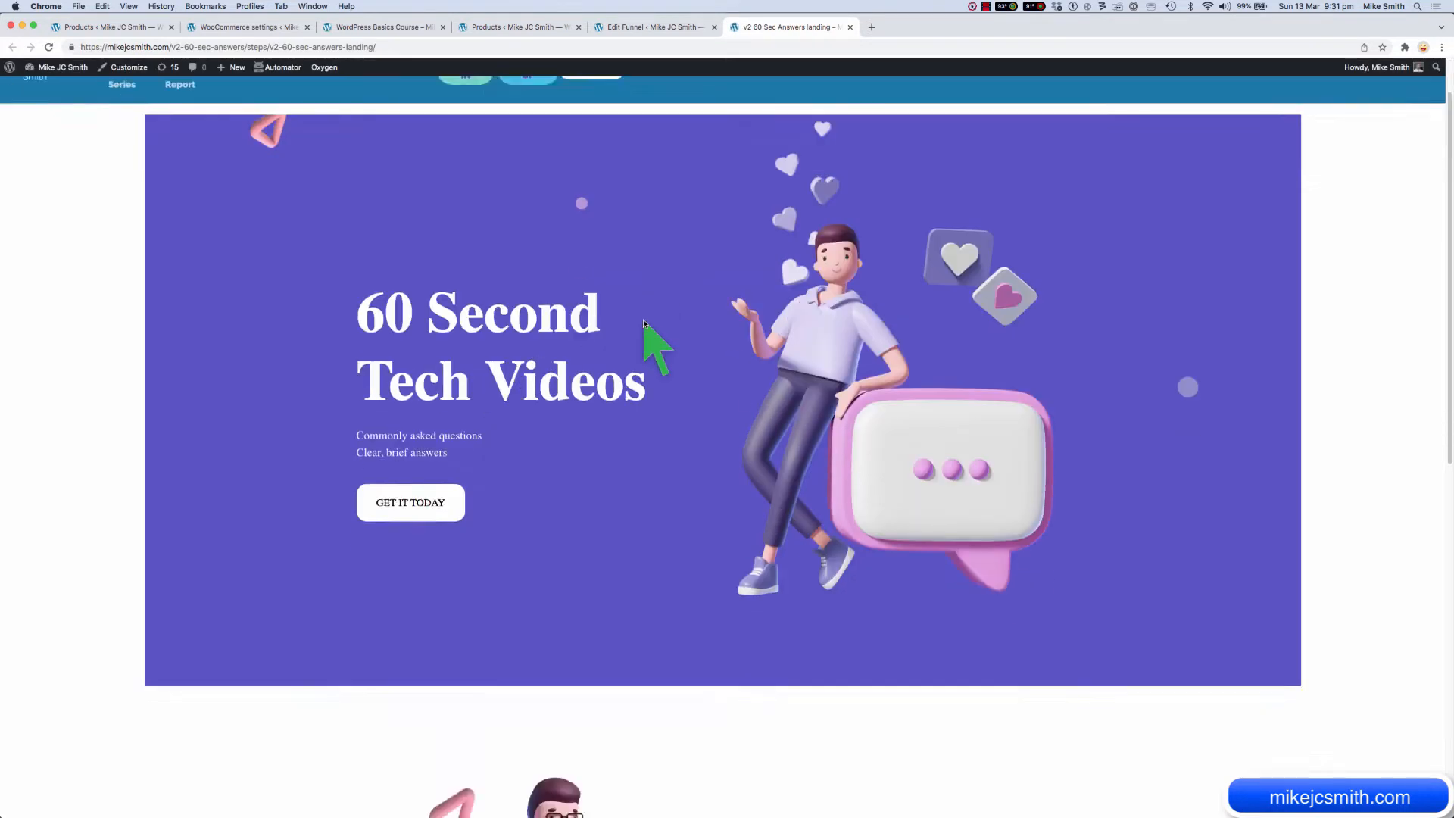
scroll(643, 319, down, 10)
scroll(642, 319, up, 4)
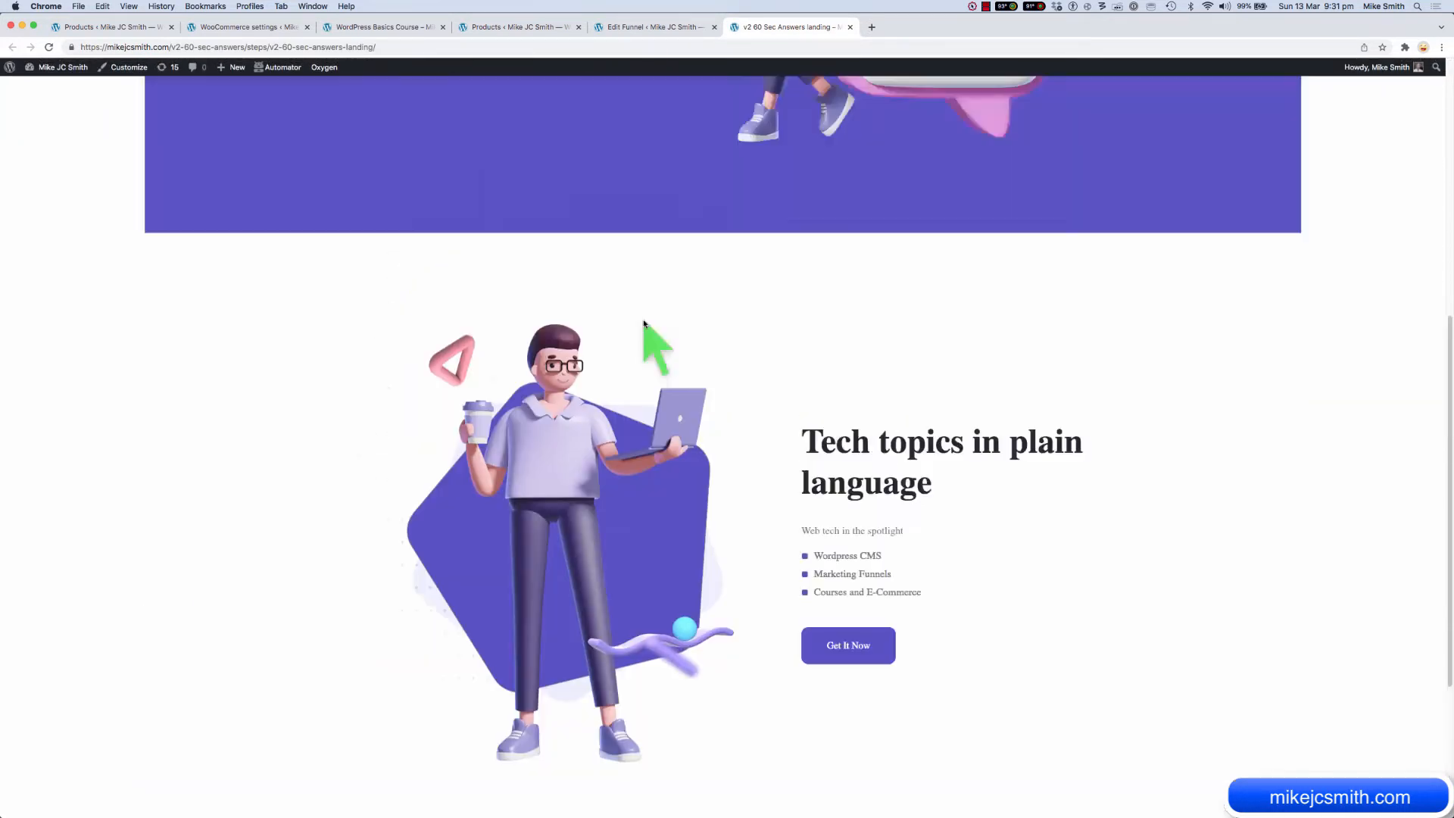
scroll(644, 321, up, 6)
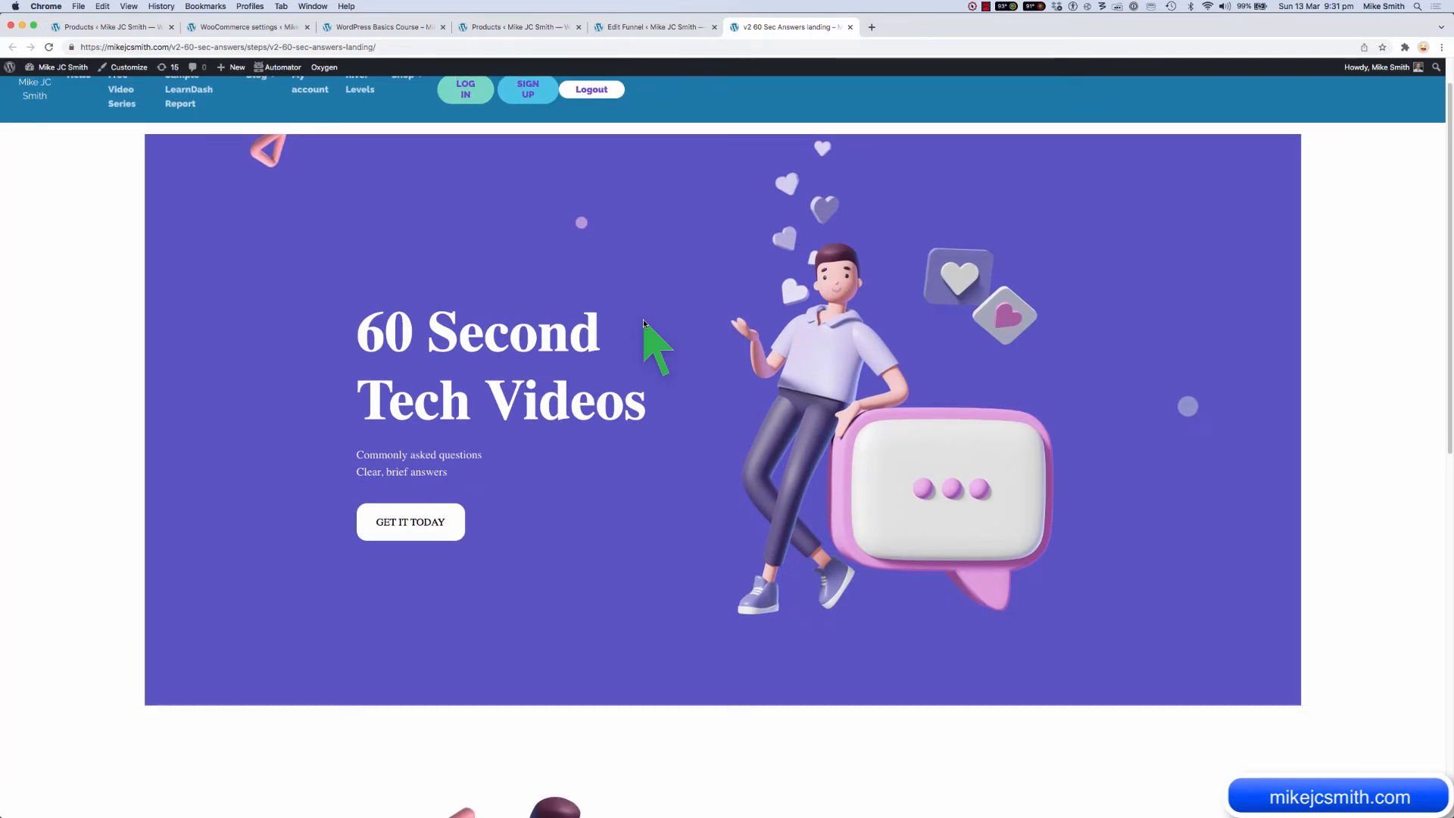
scroll(643, 320, down, 2)
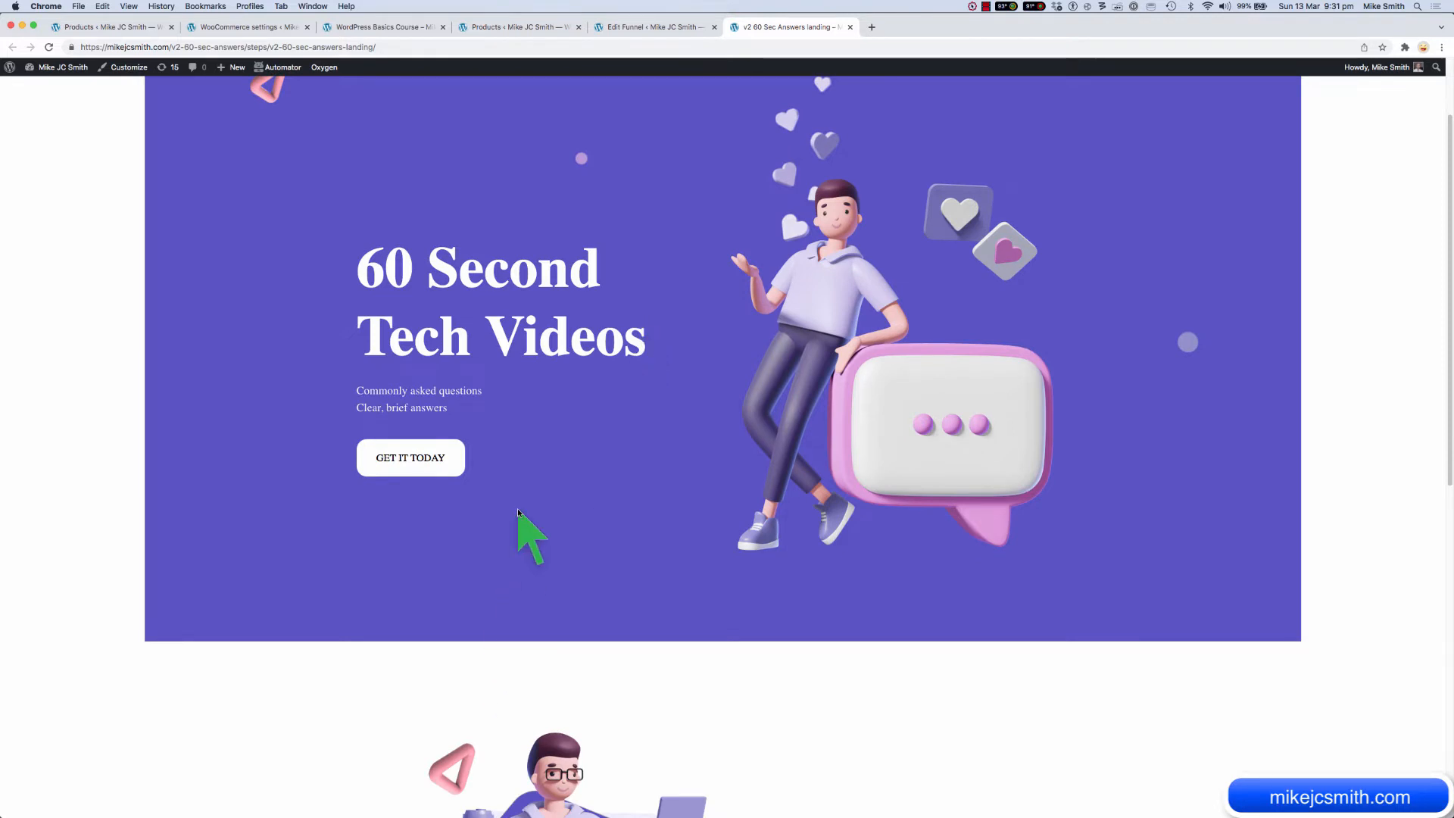
scroll(574, 489, down, 10)
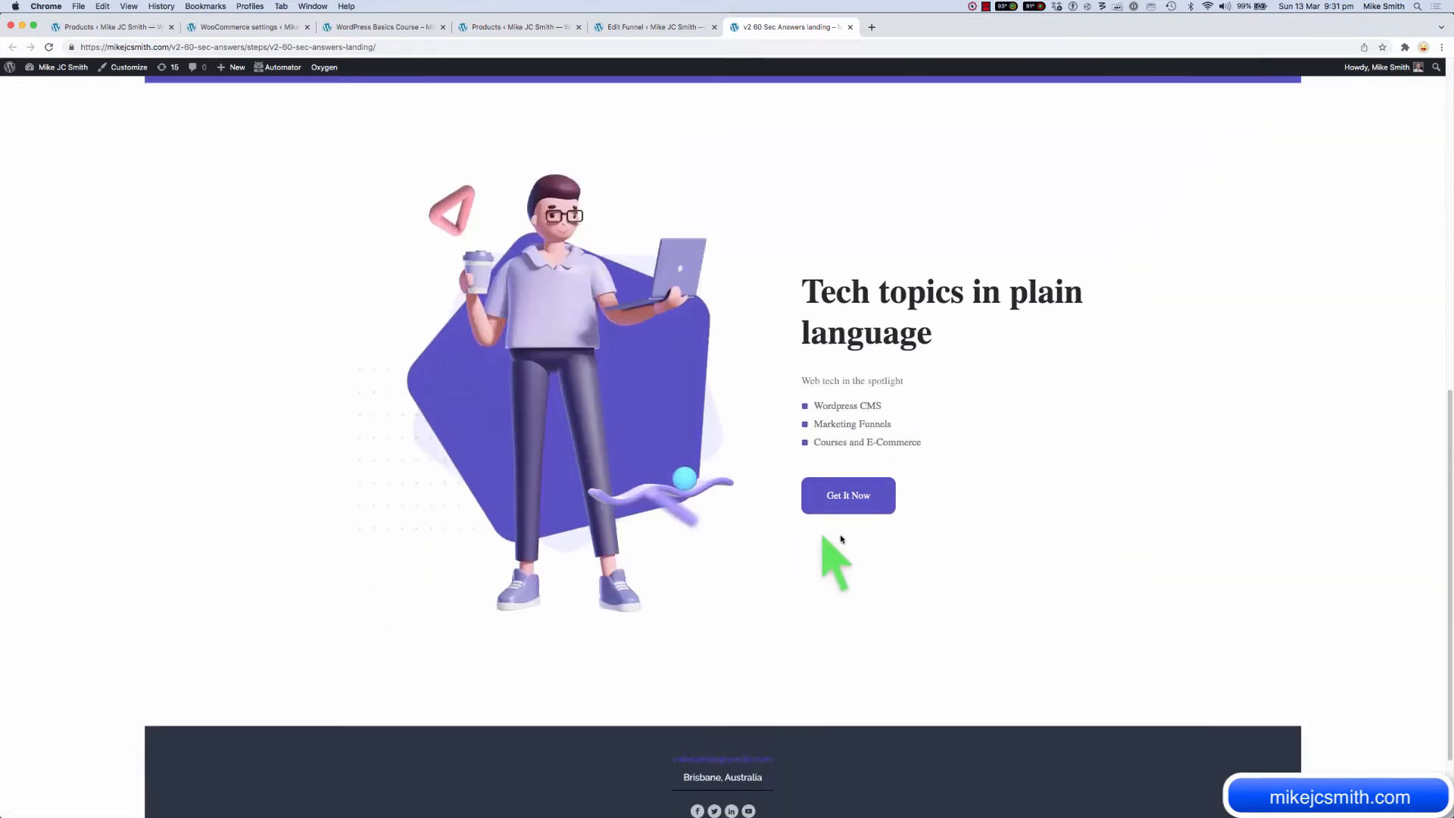
click(847, 502)
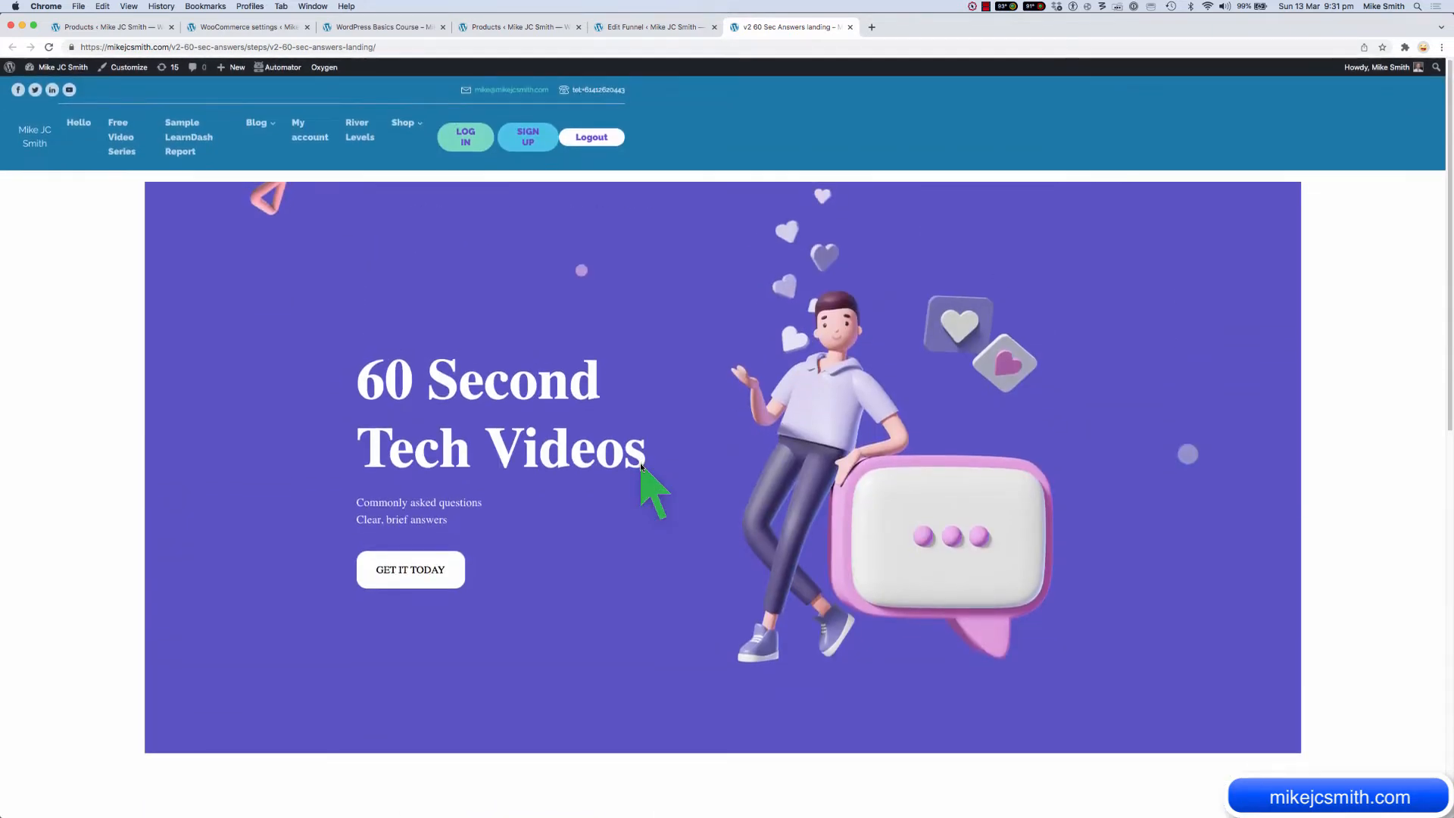
Step: Return to the funnel and review the Products and Order Bump settings of its Checkout step
click(643, 27)
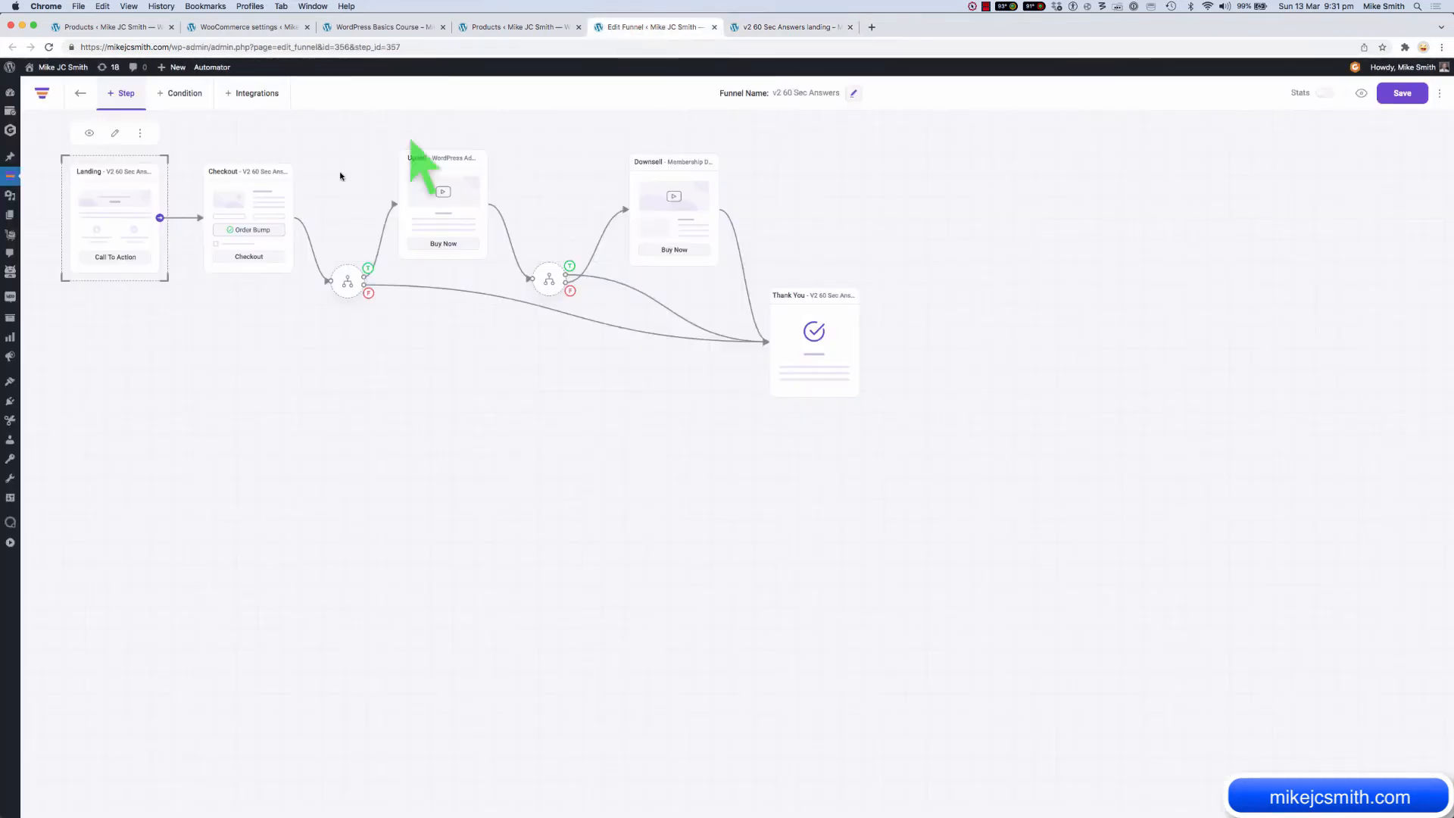
click(256, 202)
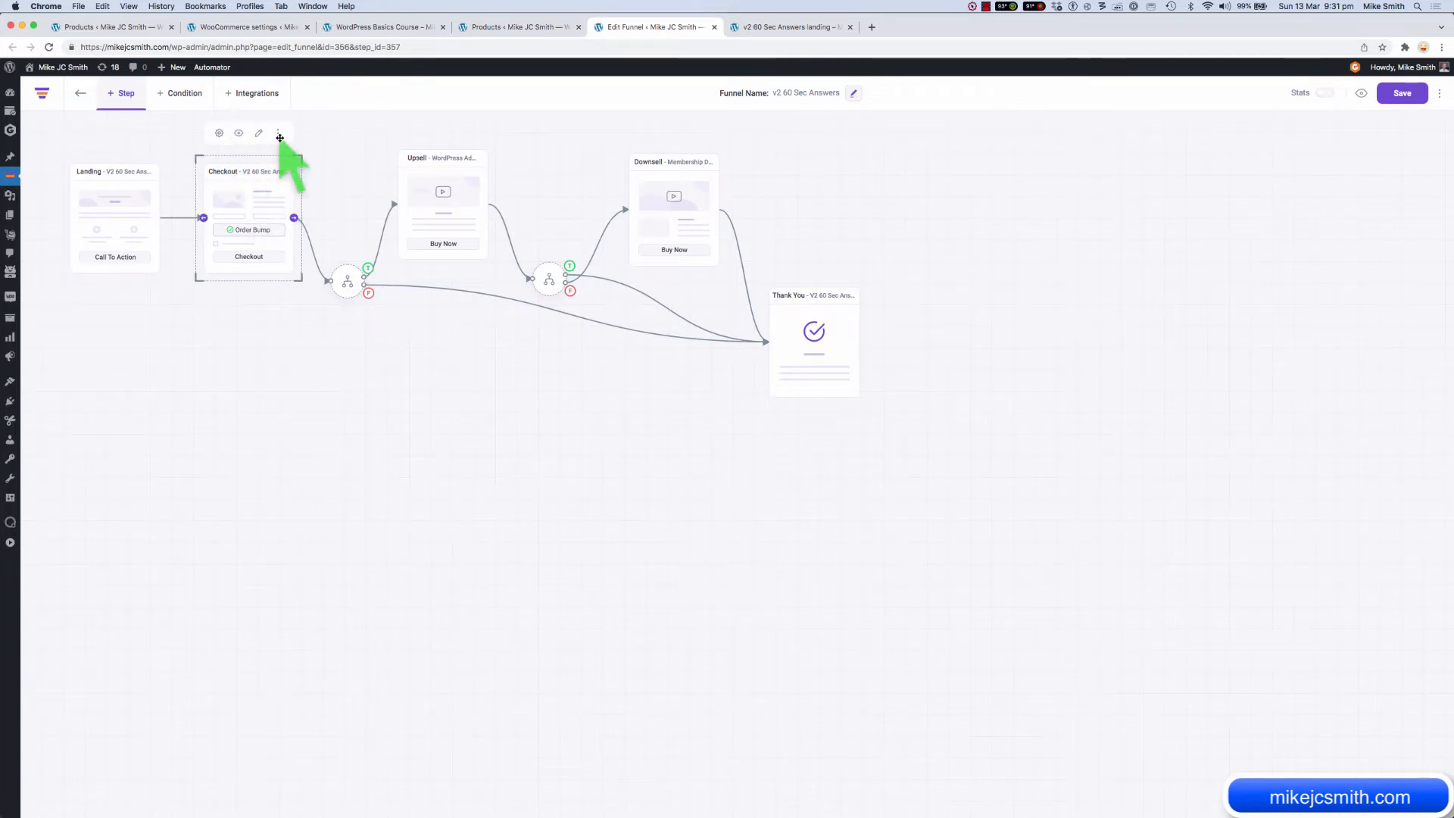
click(278, 134)
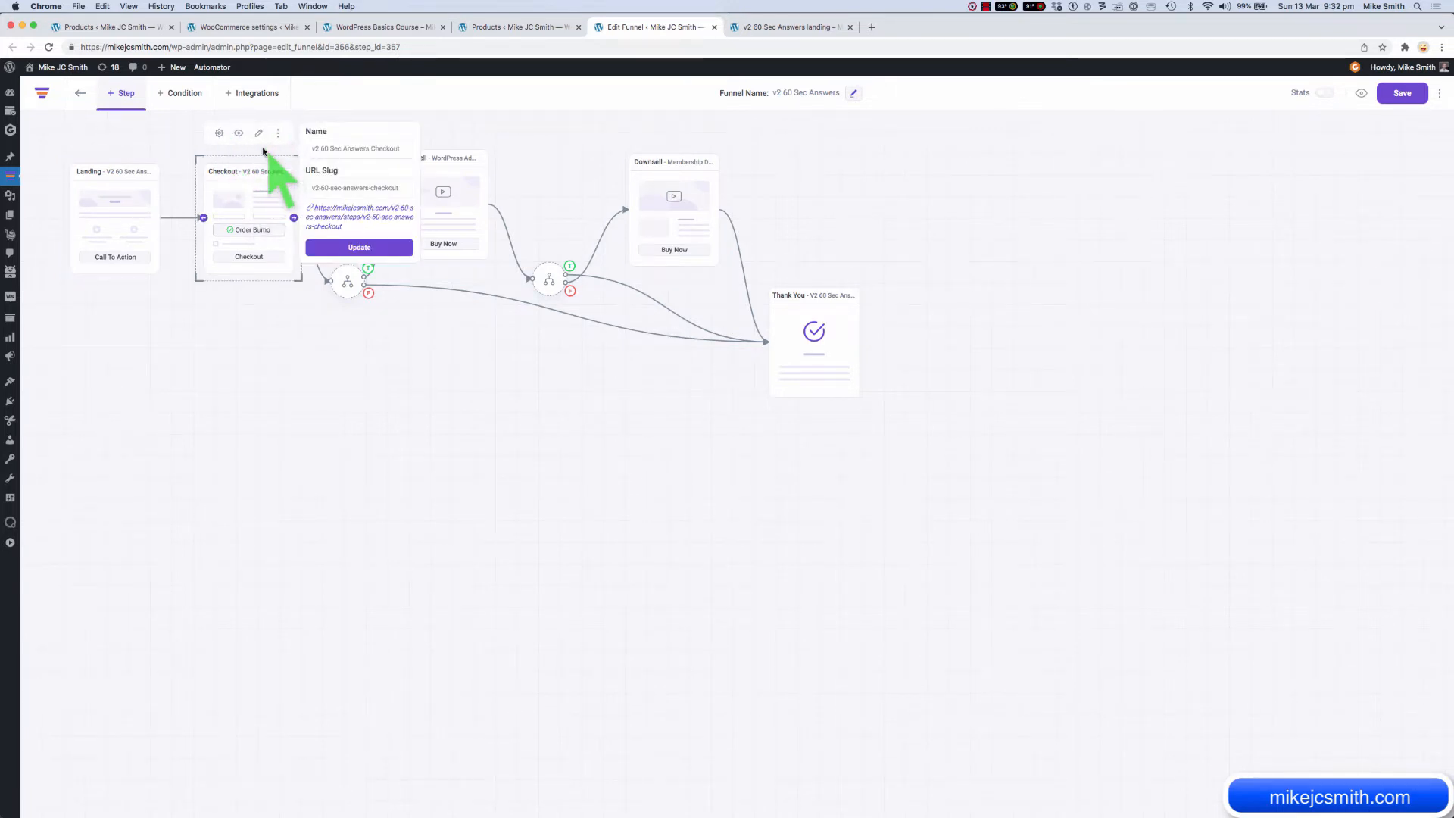
click(218, 134)
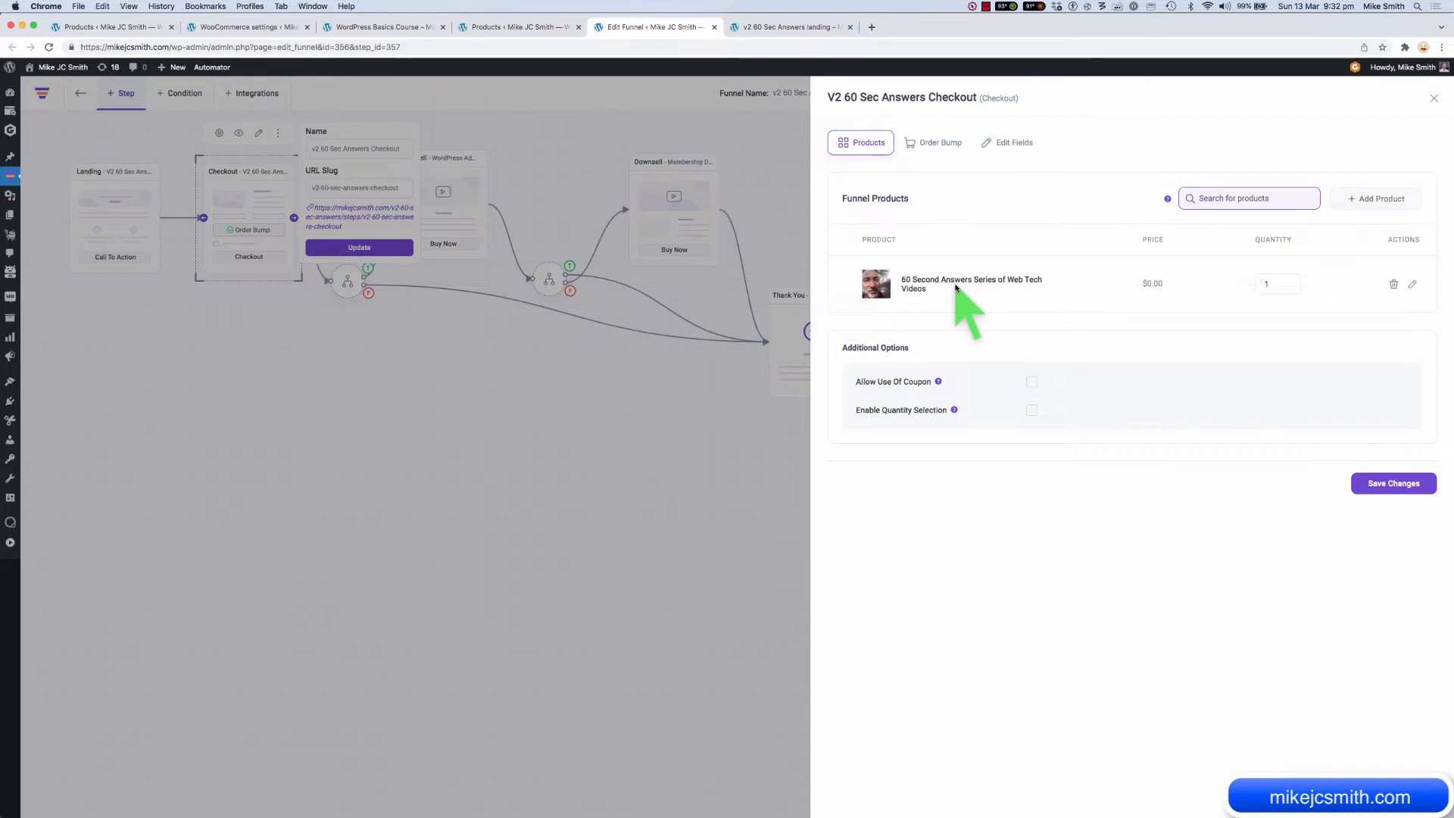
click(943, 146)
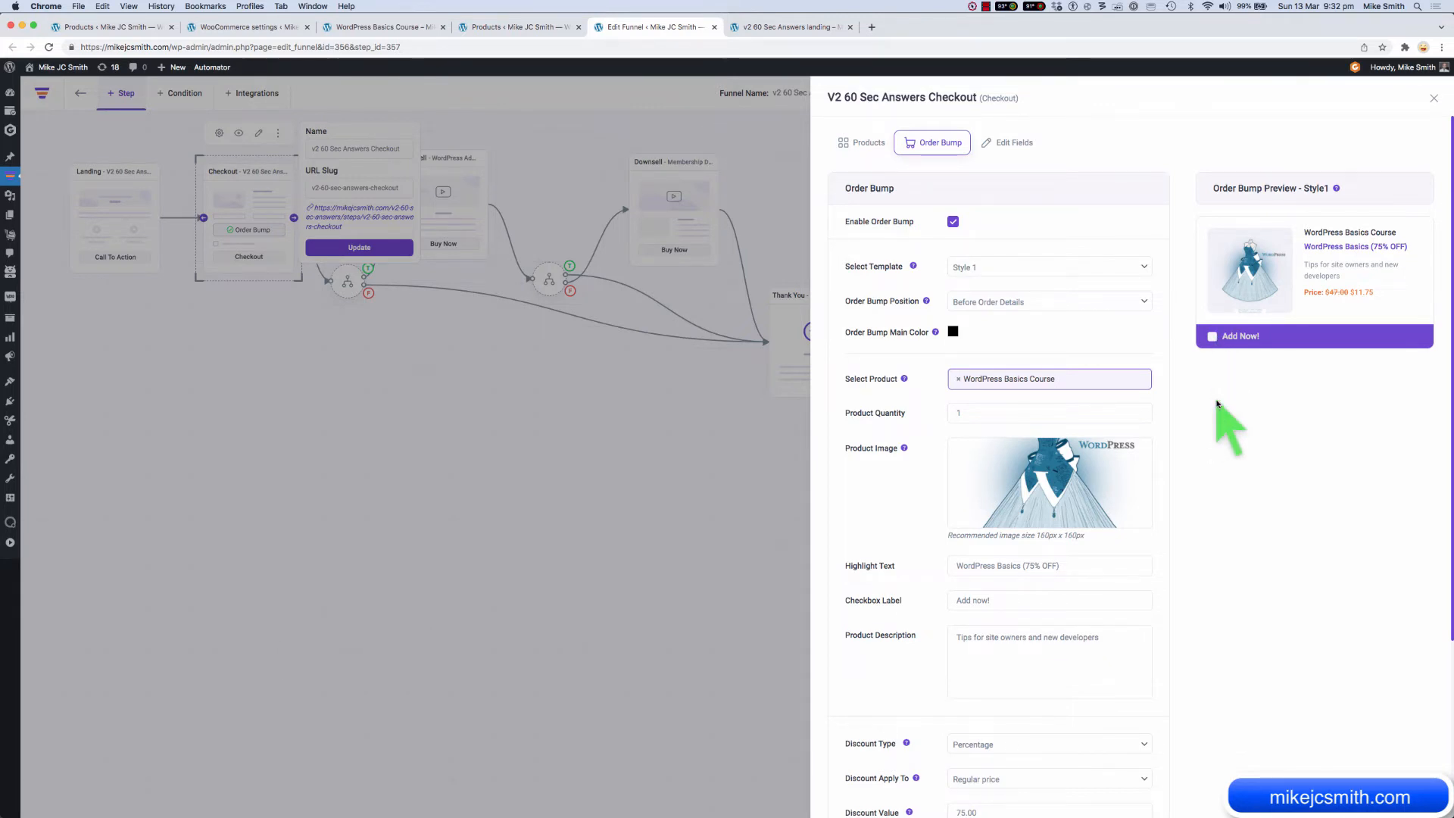
click(411, 406)
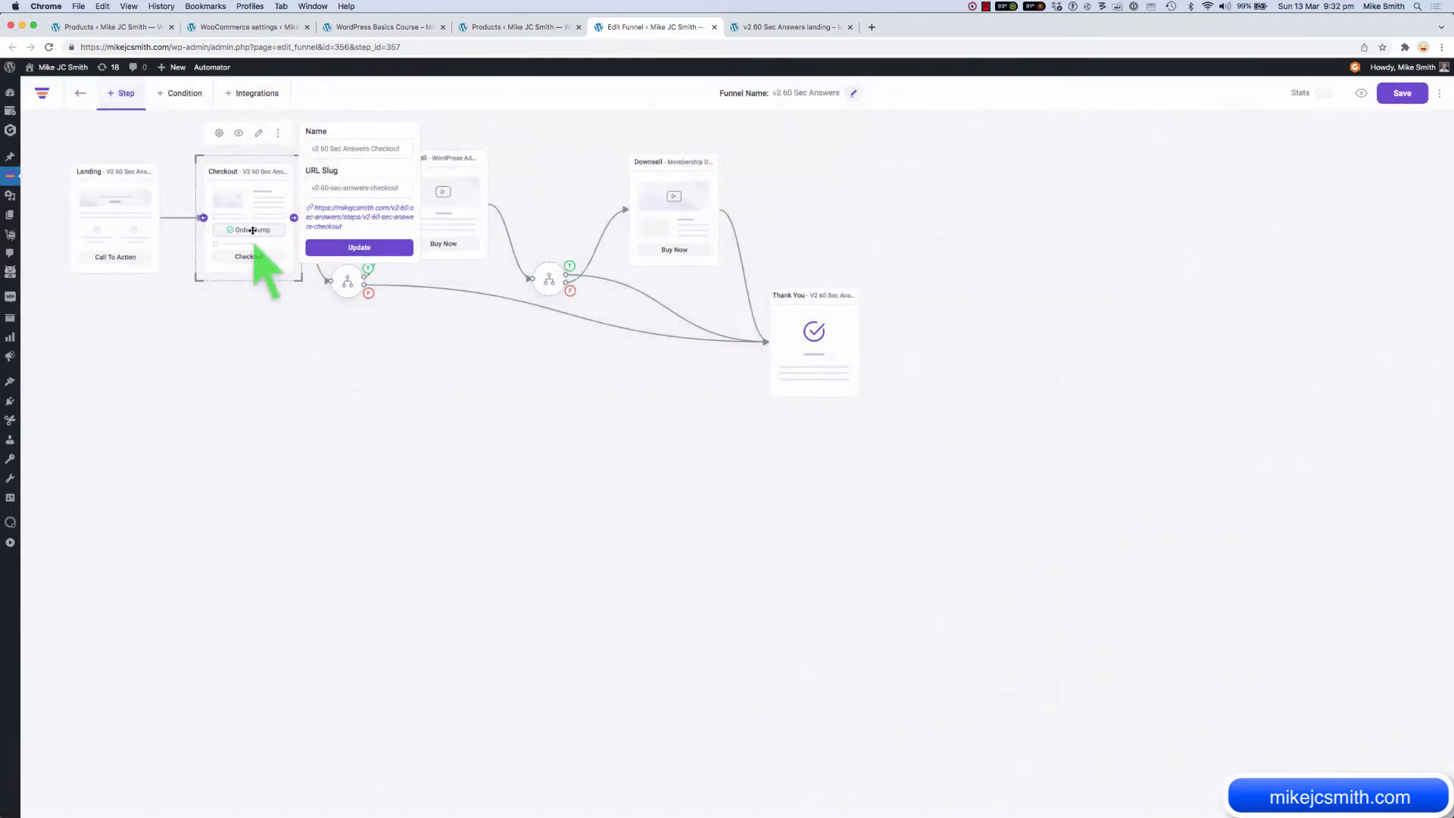
Step: Preview the funnel's checkout page and add the WordPress Basics Course order bump to the order
click(236, 134)
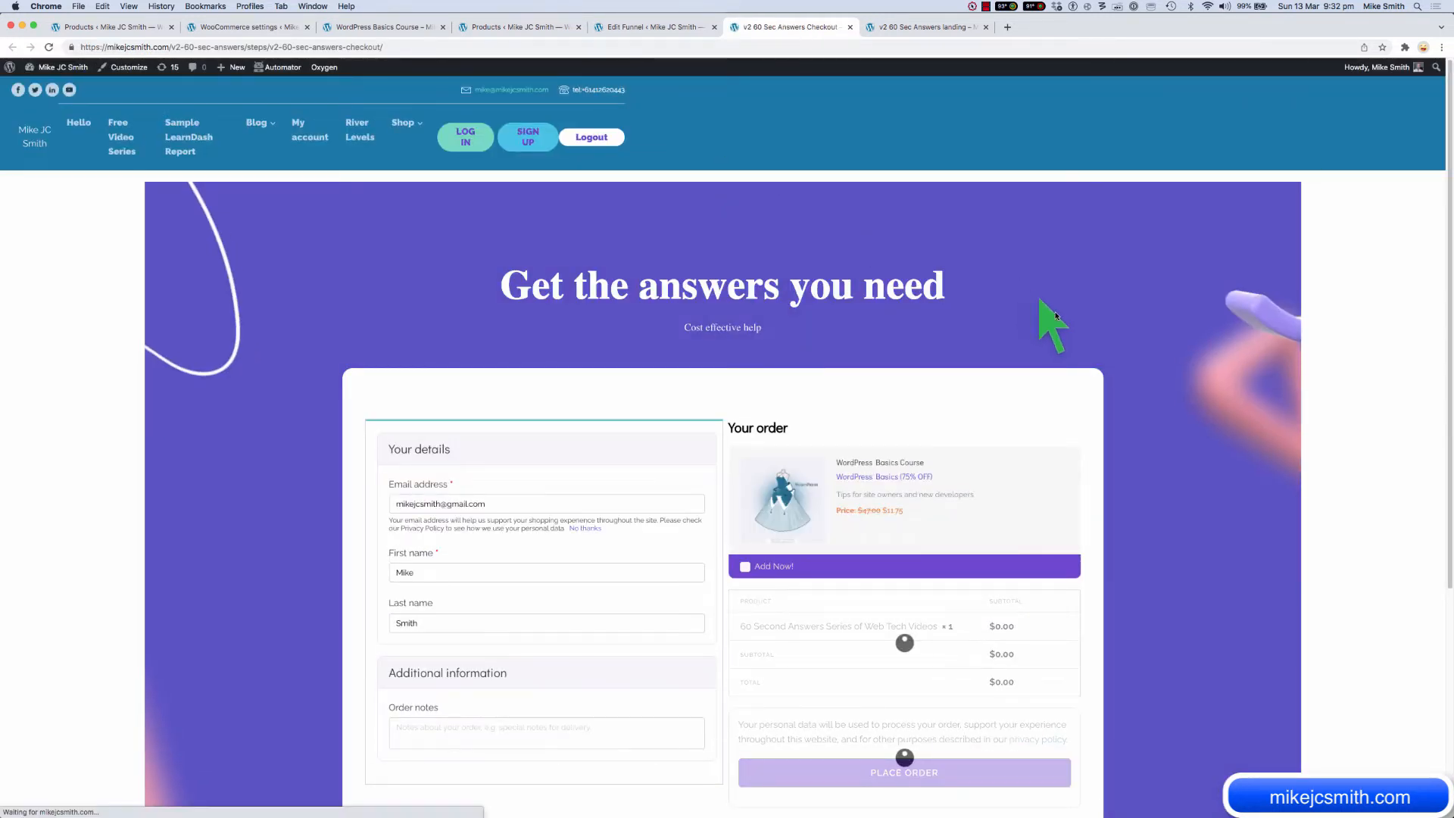
scroll(1187, 338, down, 3)
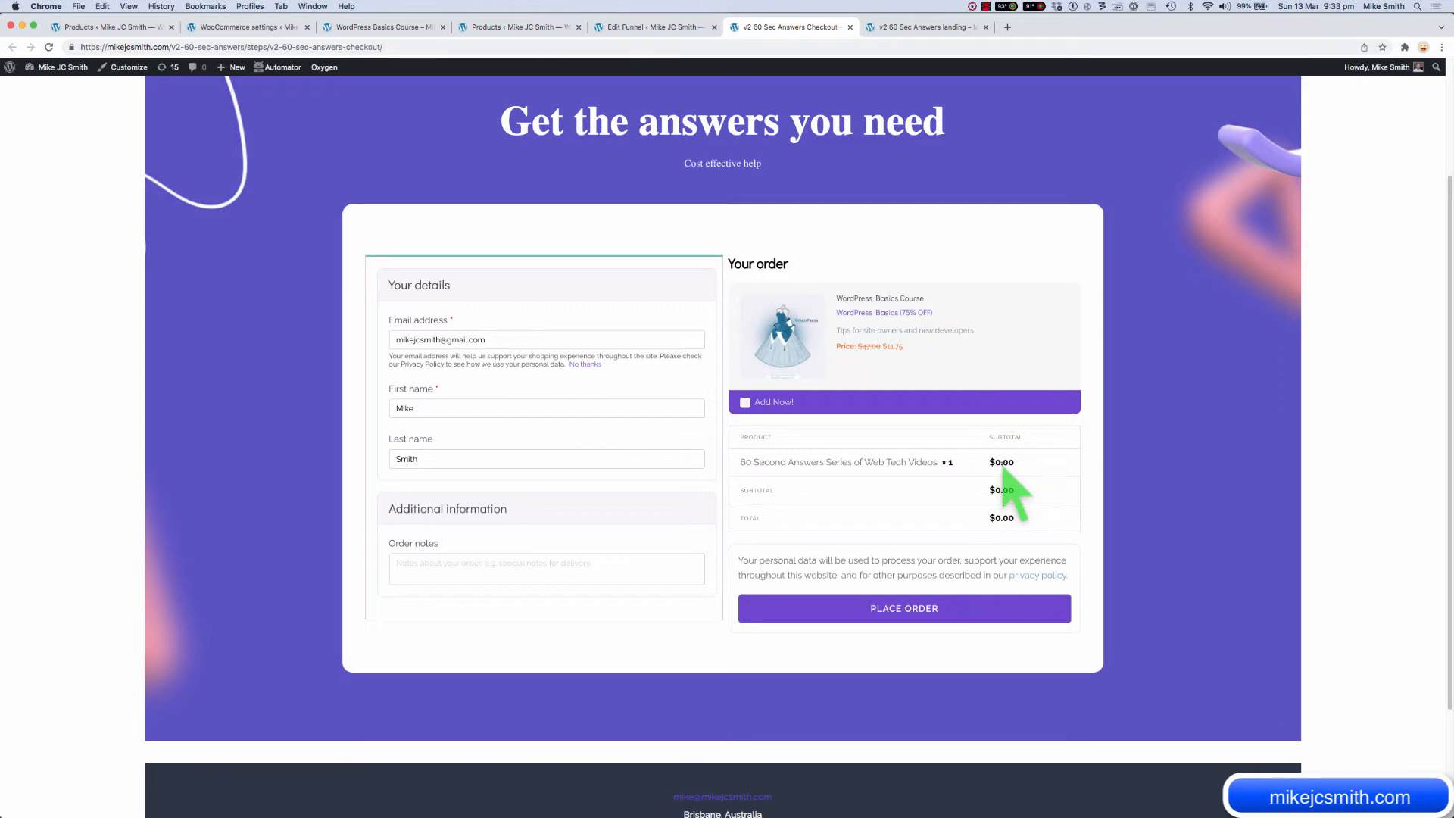
click(745, 402)
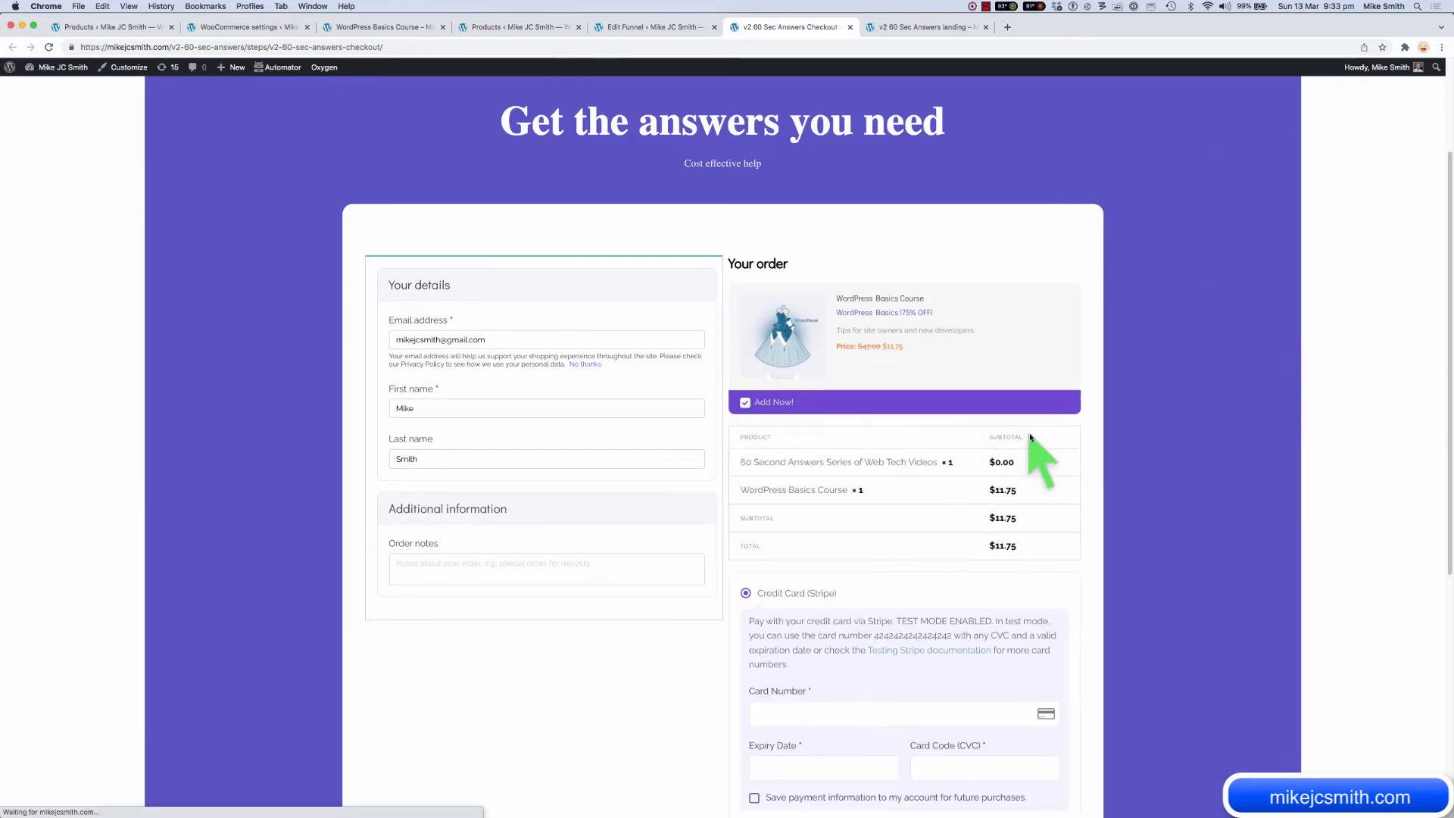
scroll(1088, 494, down, 3)
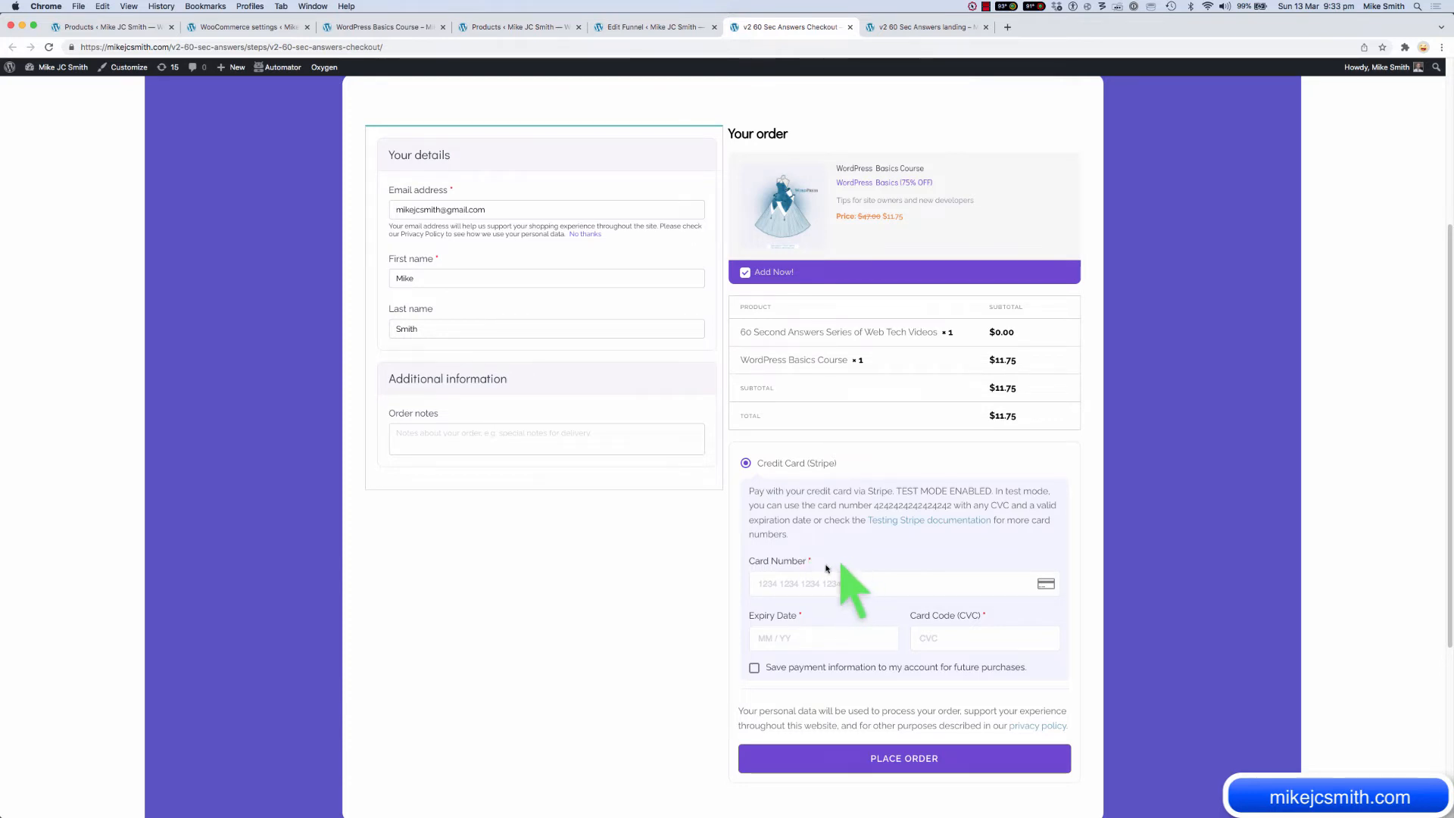
Step: Copy the Stripe test card number into the card number field and go to the expiry date field
double_click(901, 505)
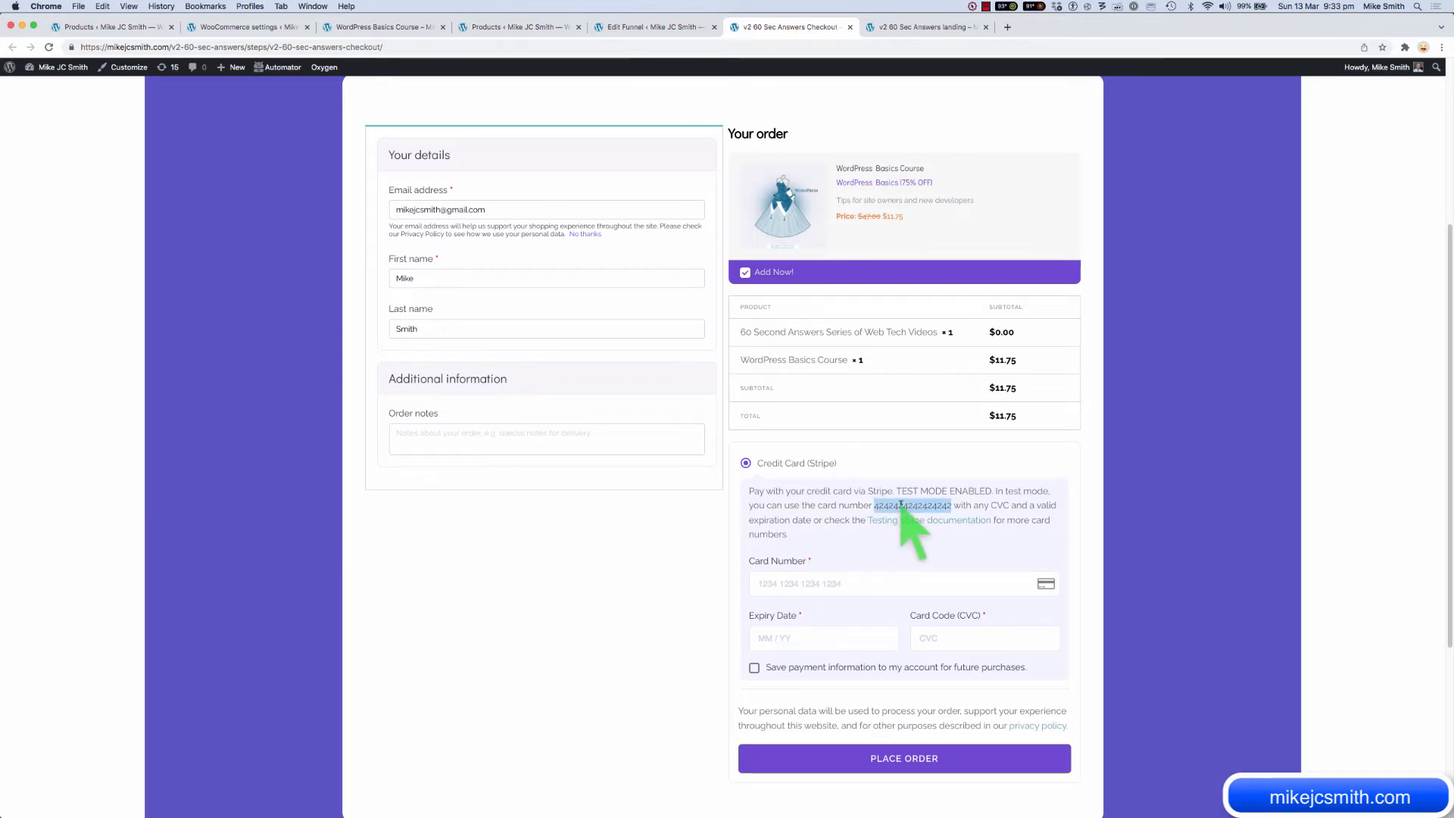
click(817, 583)
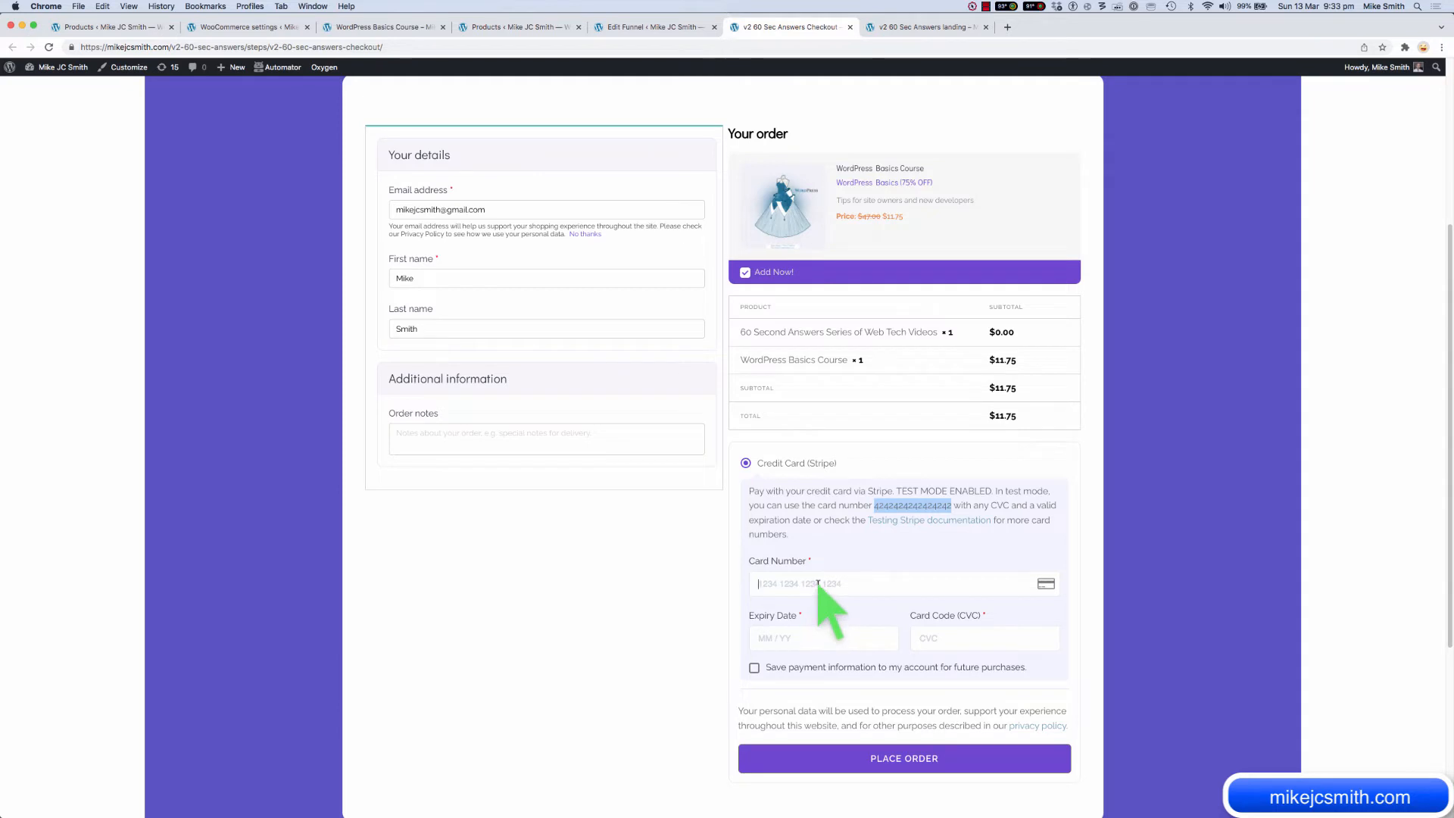
key(ctrl+v)
click(780, 636)
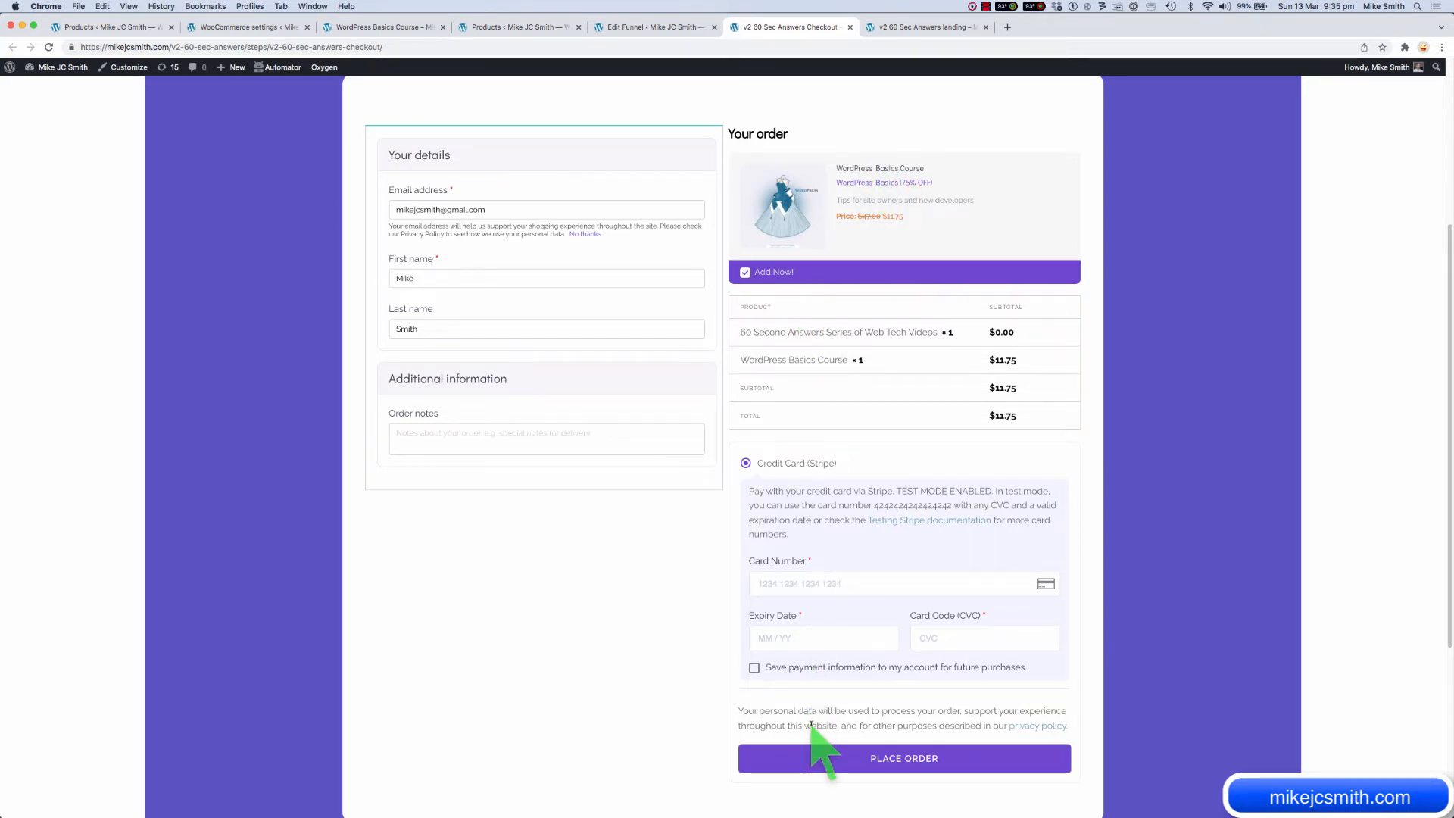
Step: Check the funnel layout and toggle the WordPress Basics Course order bump on the checkout page
click(655, 30)
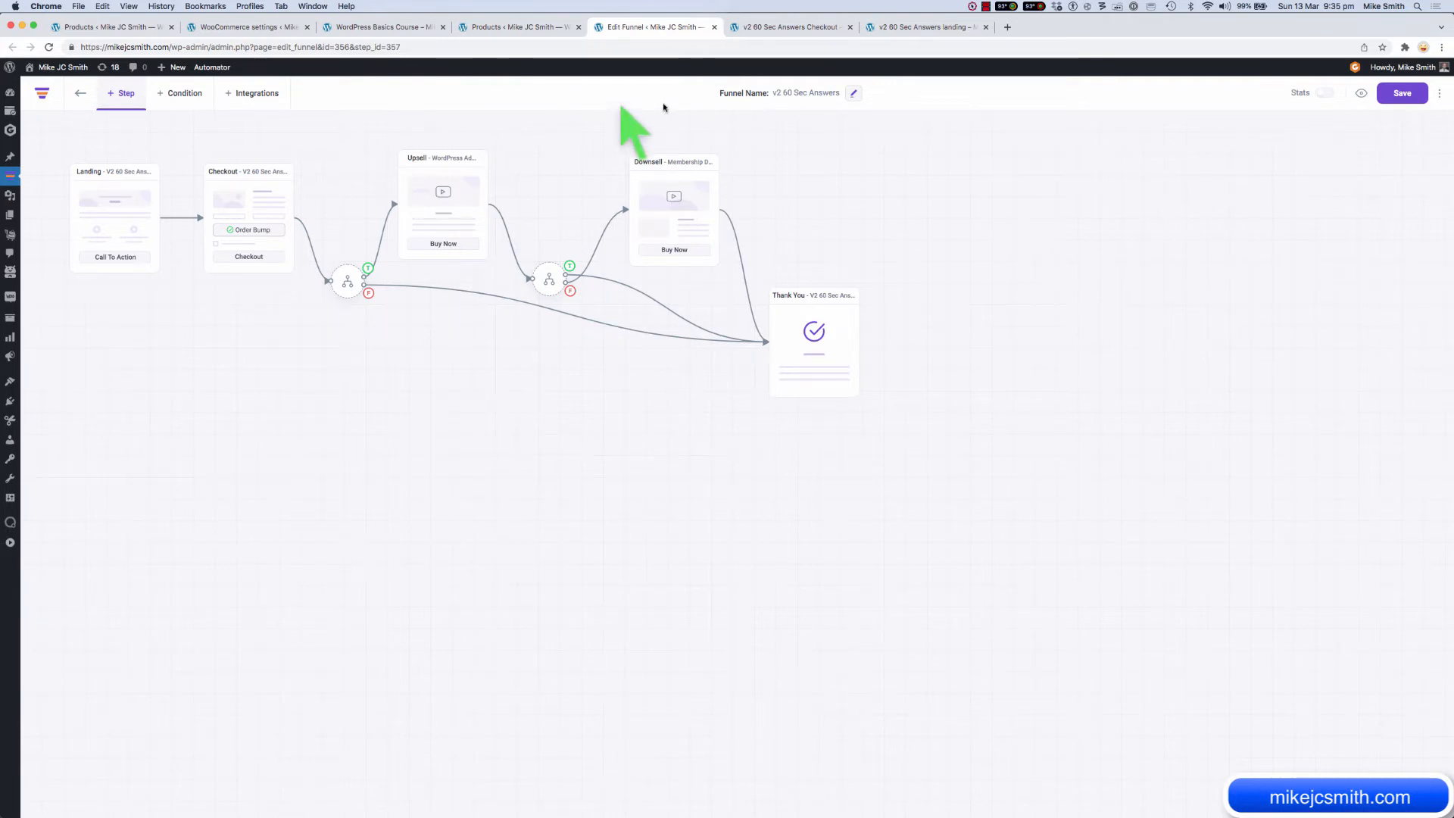
click(817, 28)
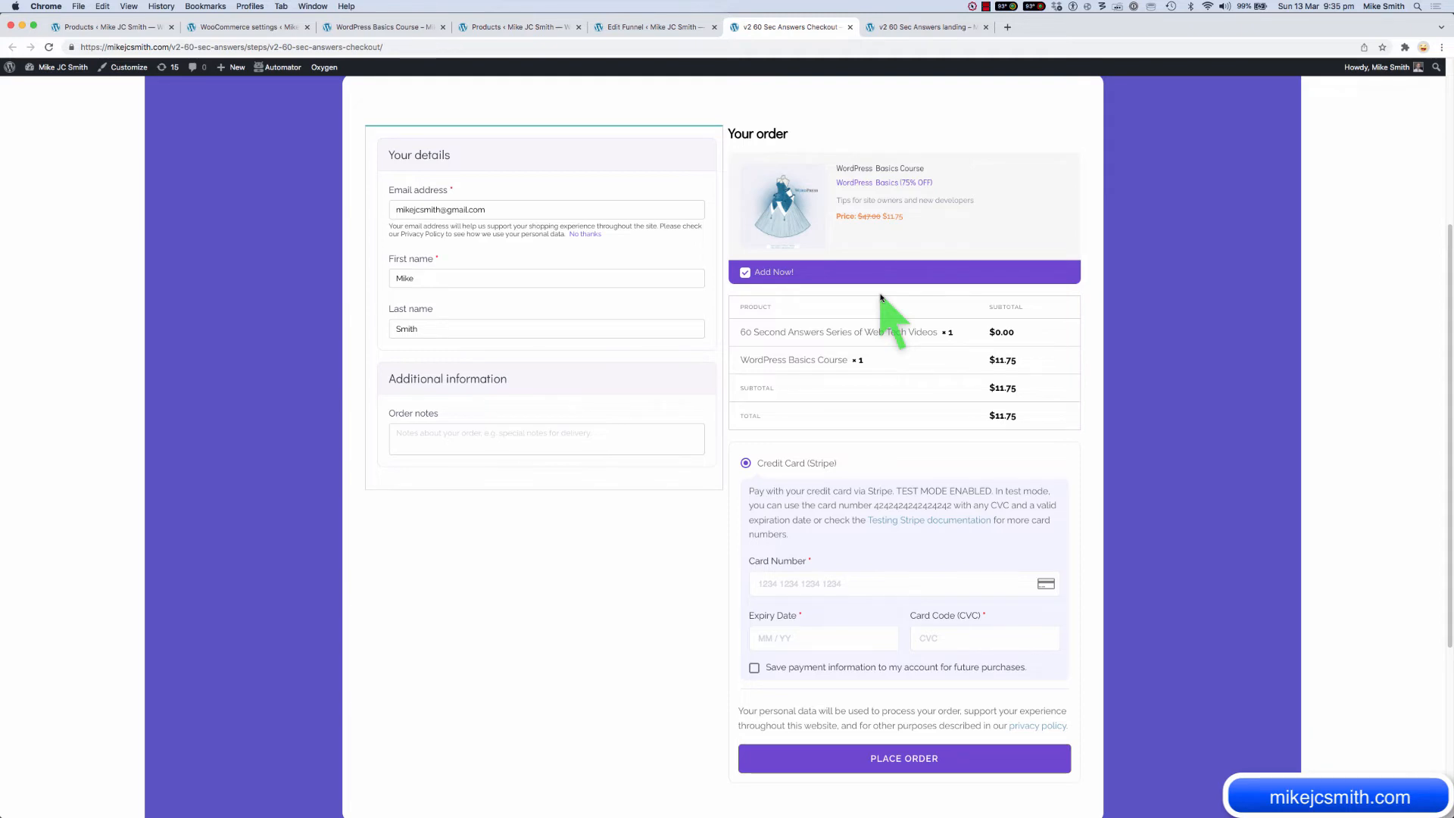
click(745, 273)
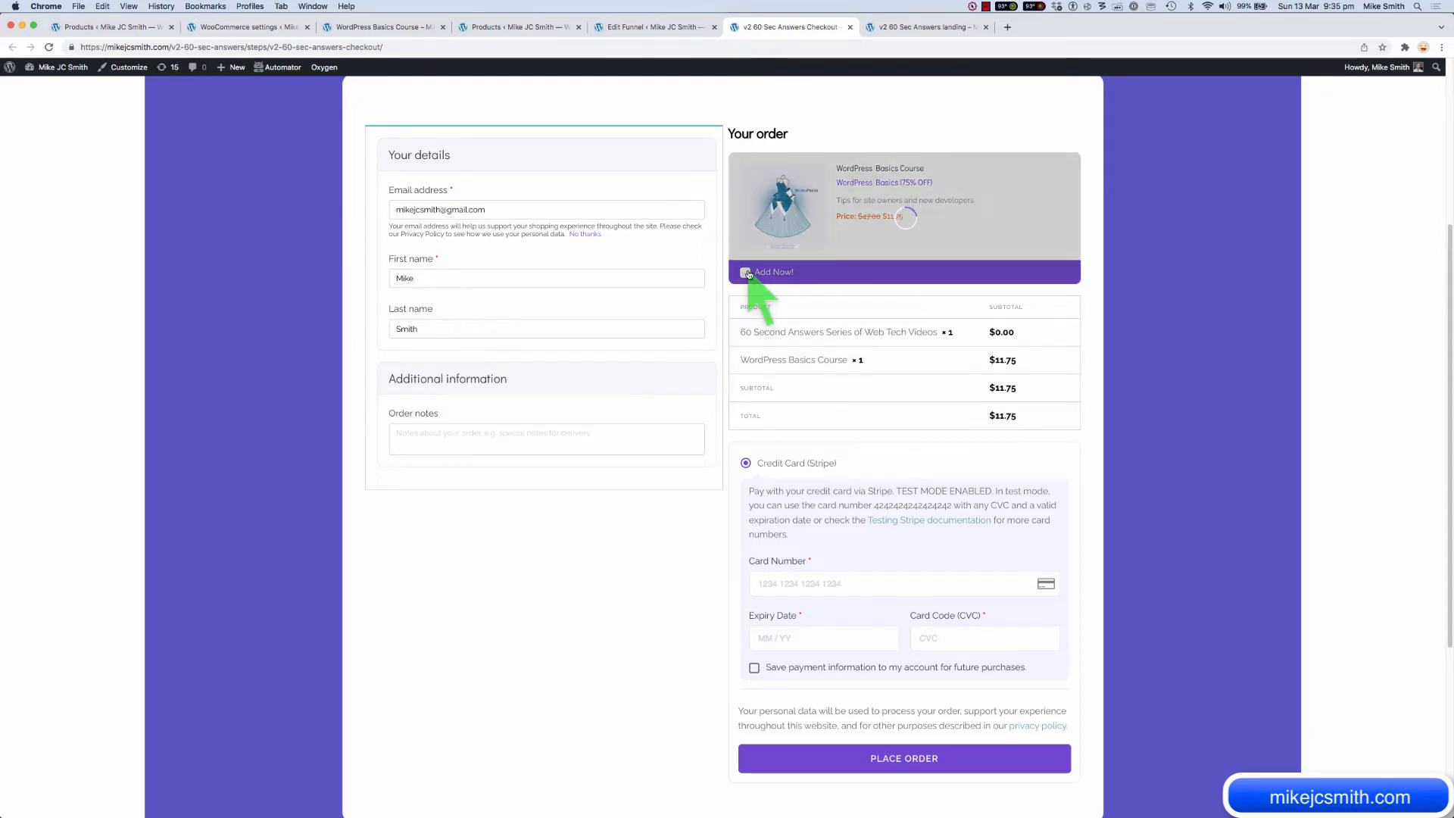
click(654, 29)
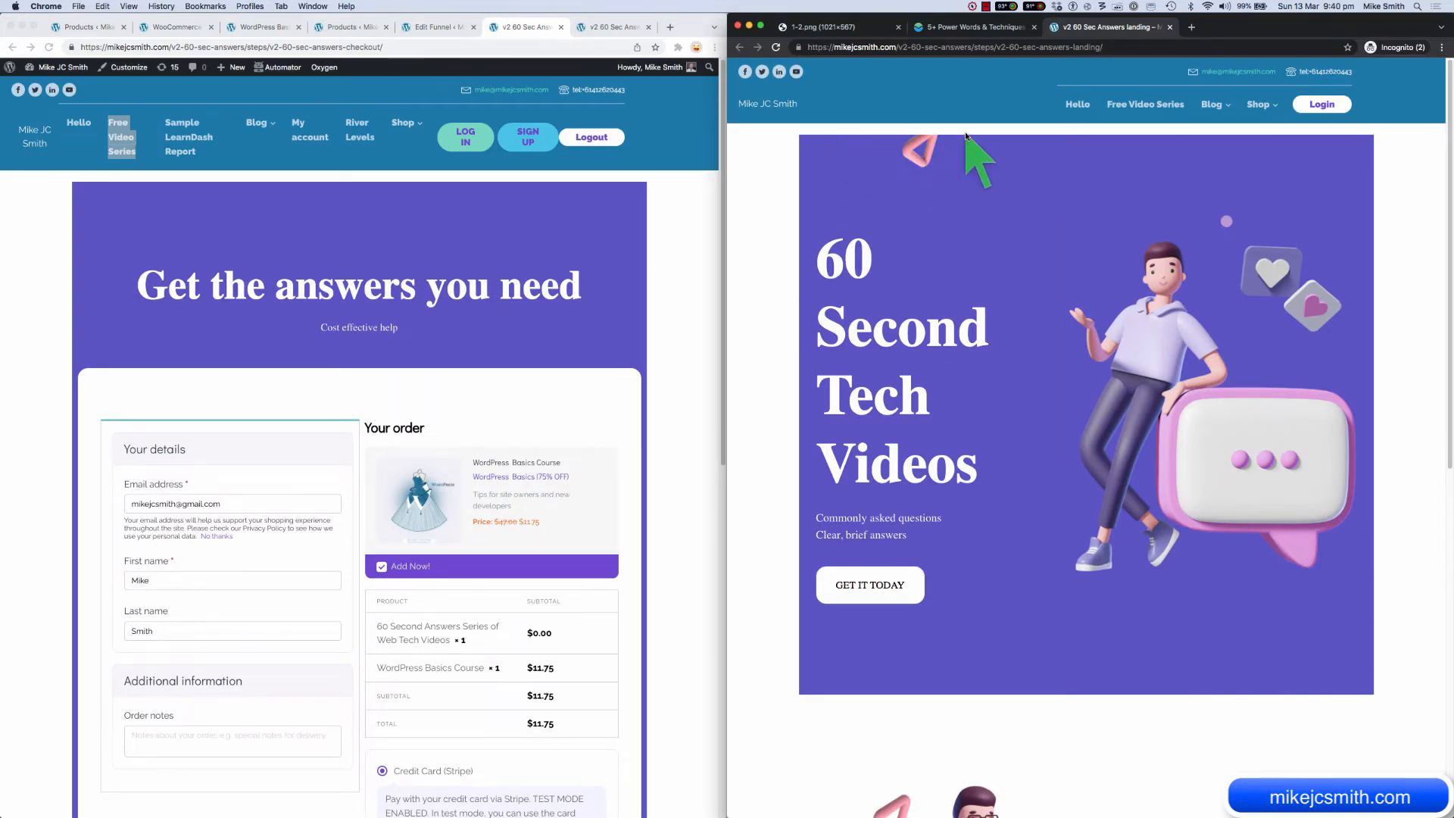
Step: In the Incognito window, go from the landing page to the checkout and compare its customer details form with the logged-in checkout
scroll(973, 466, down, 3)
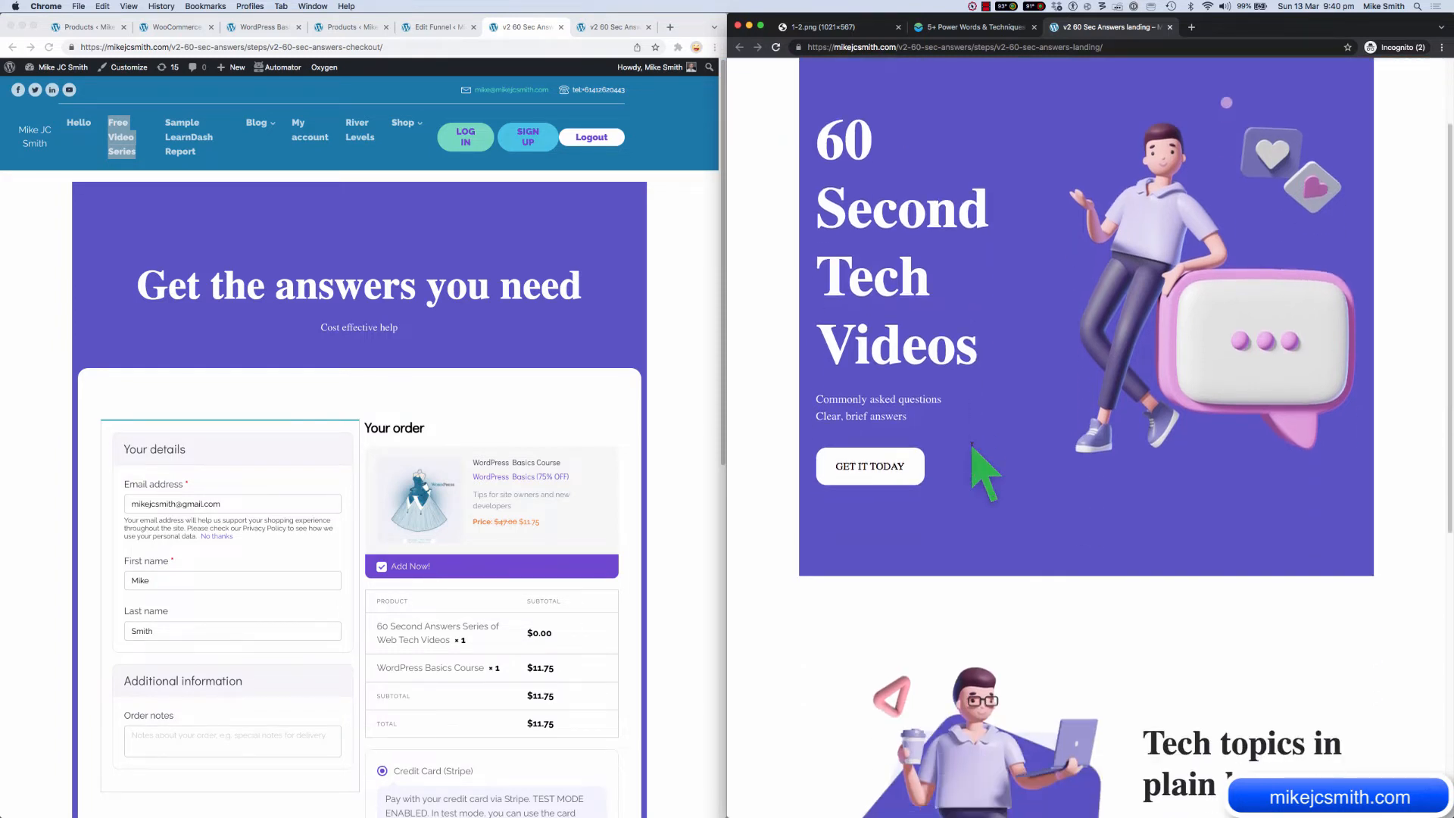
click(870, 467)
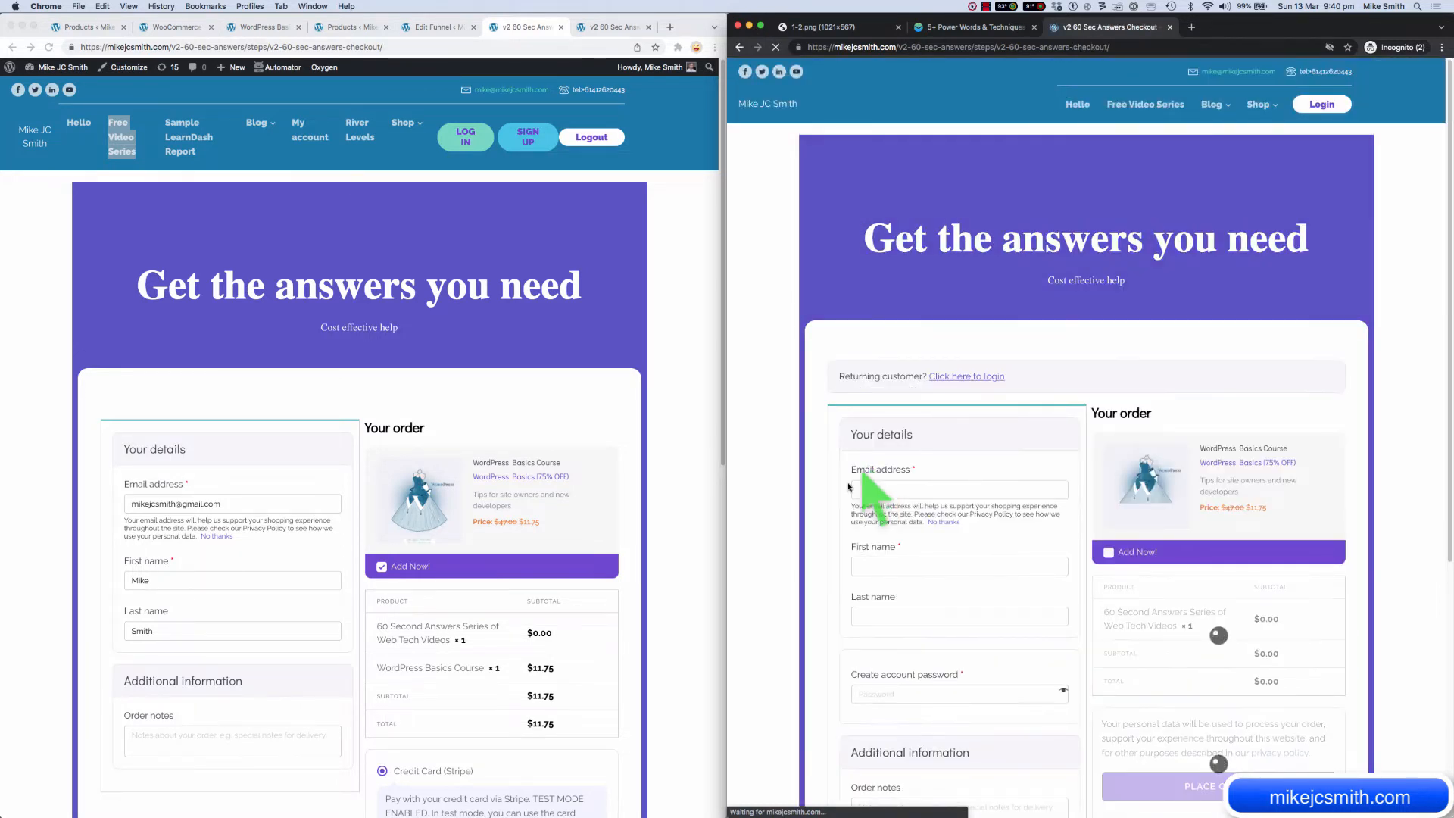
scroll(816, 480, down, 3)
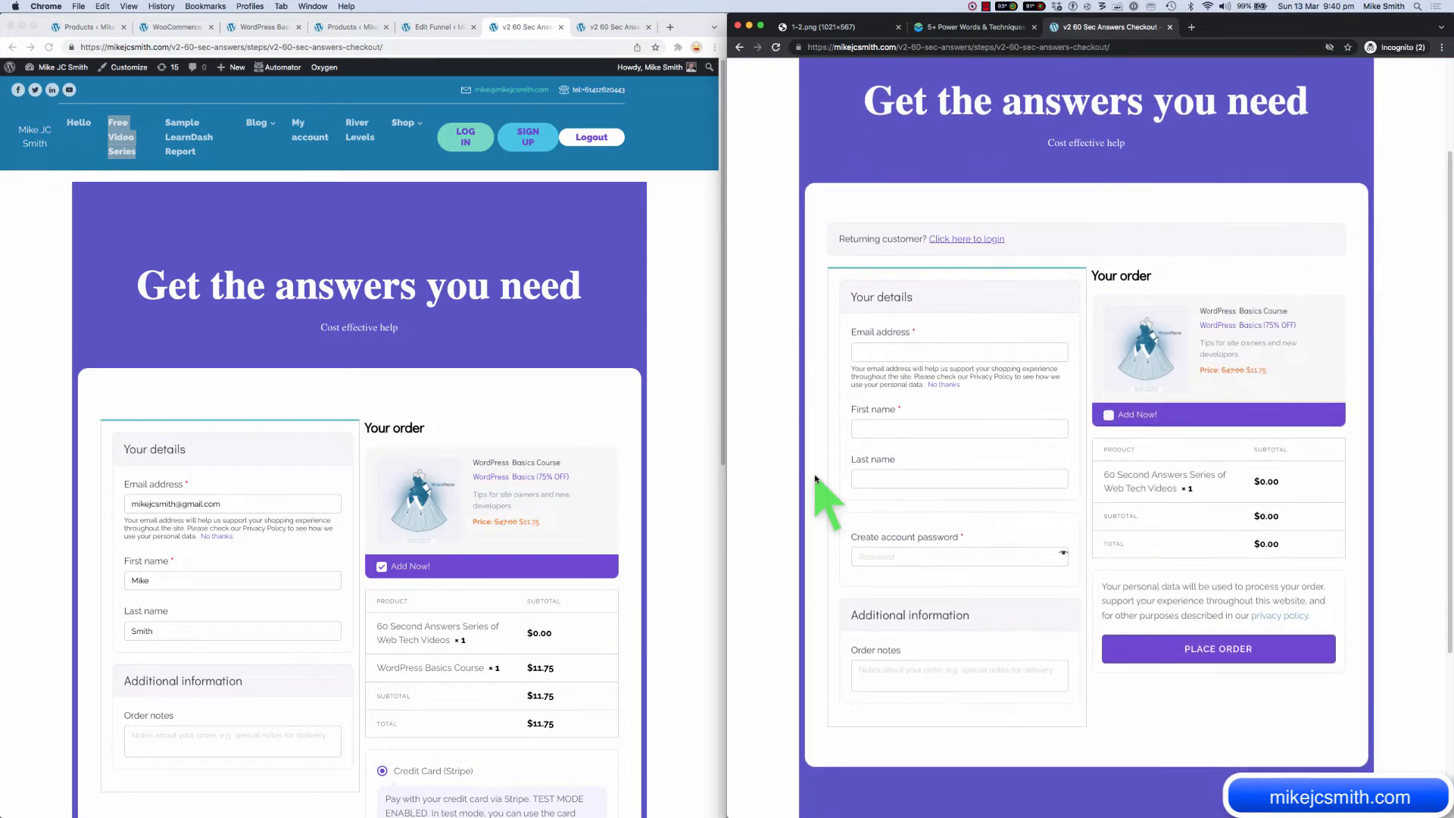
scroll(671, 454, down, 3)
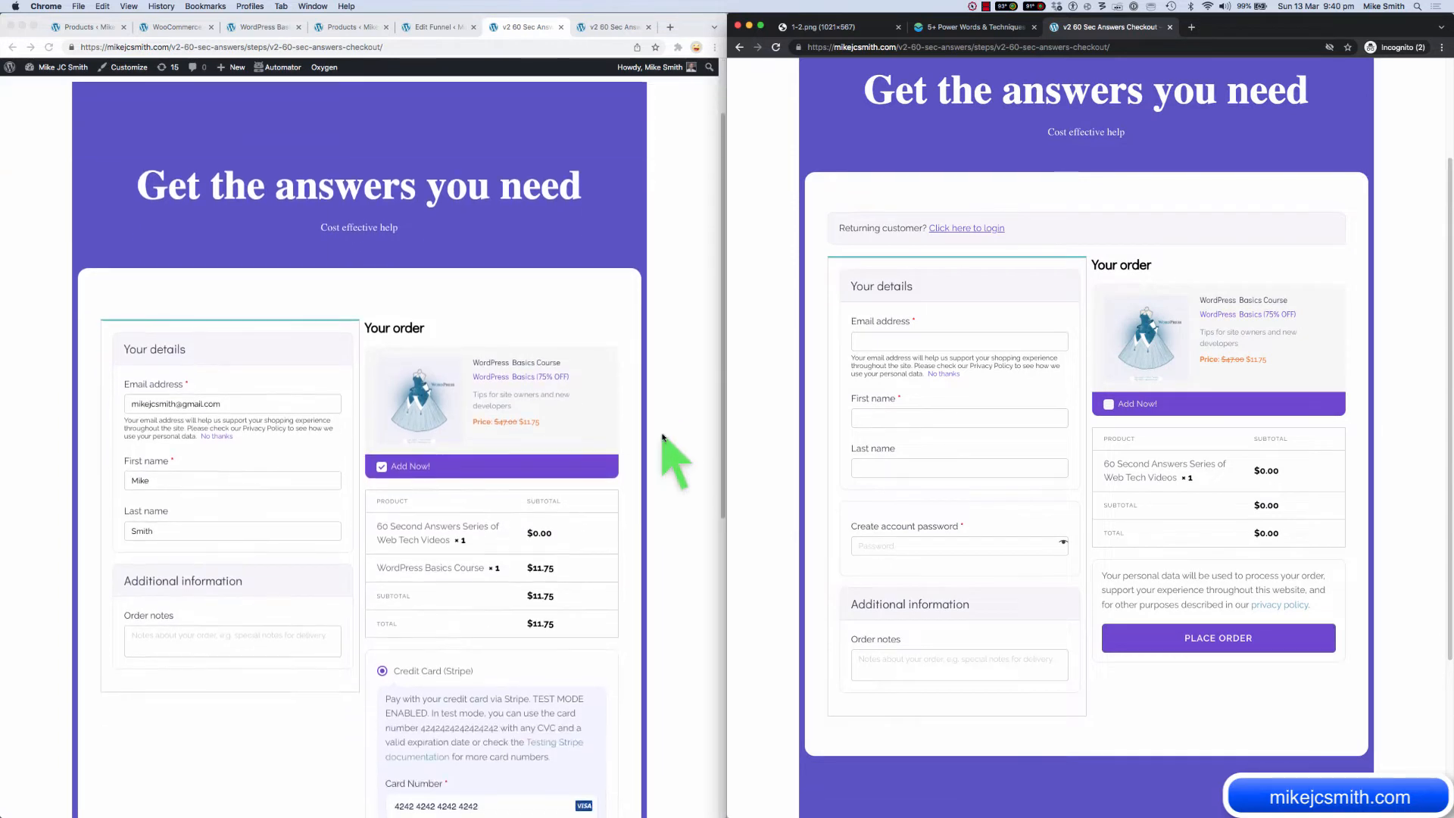
scroll(664, 437, down, 3)
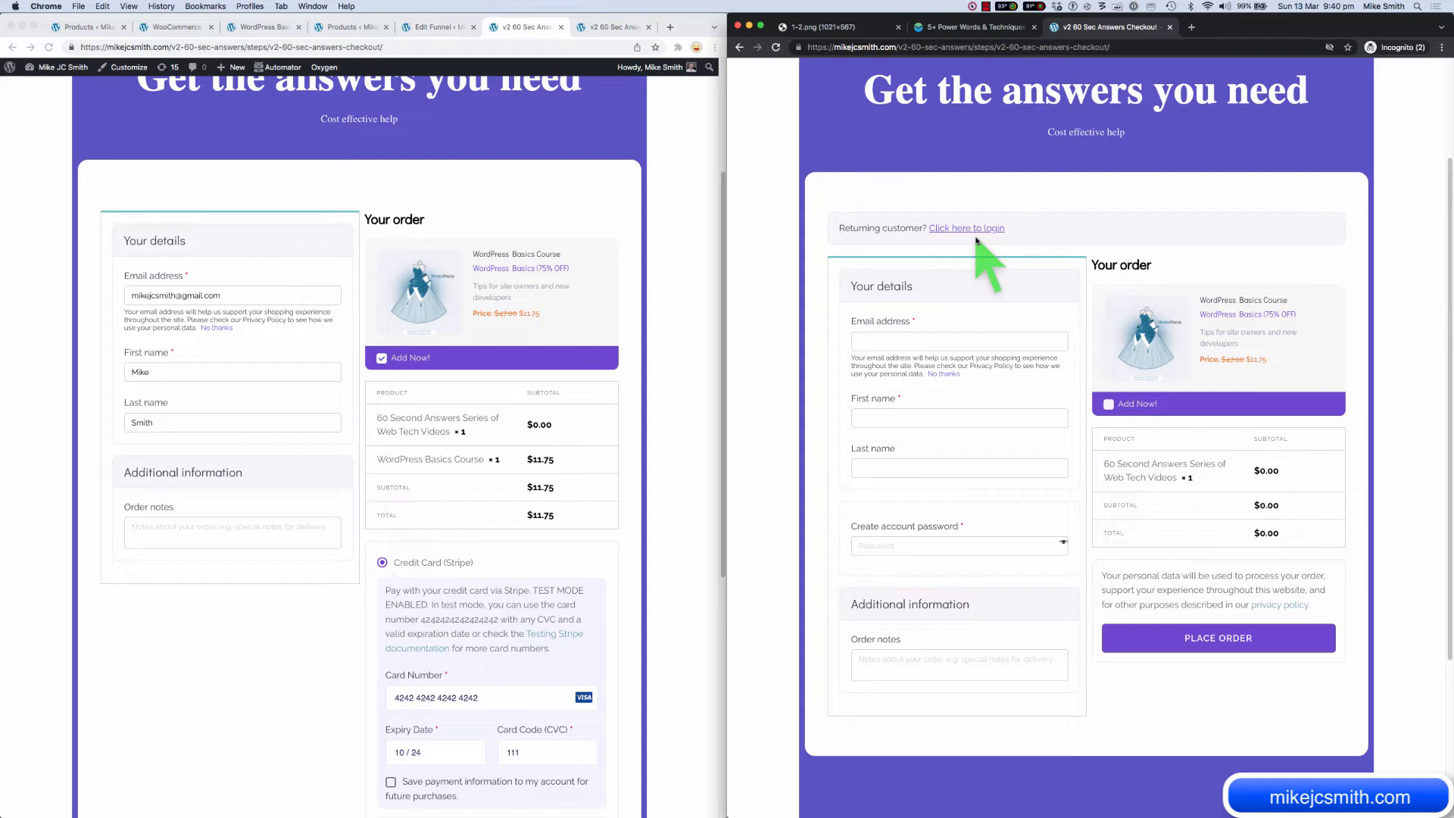
click(875, 340)
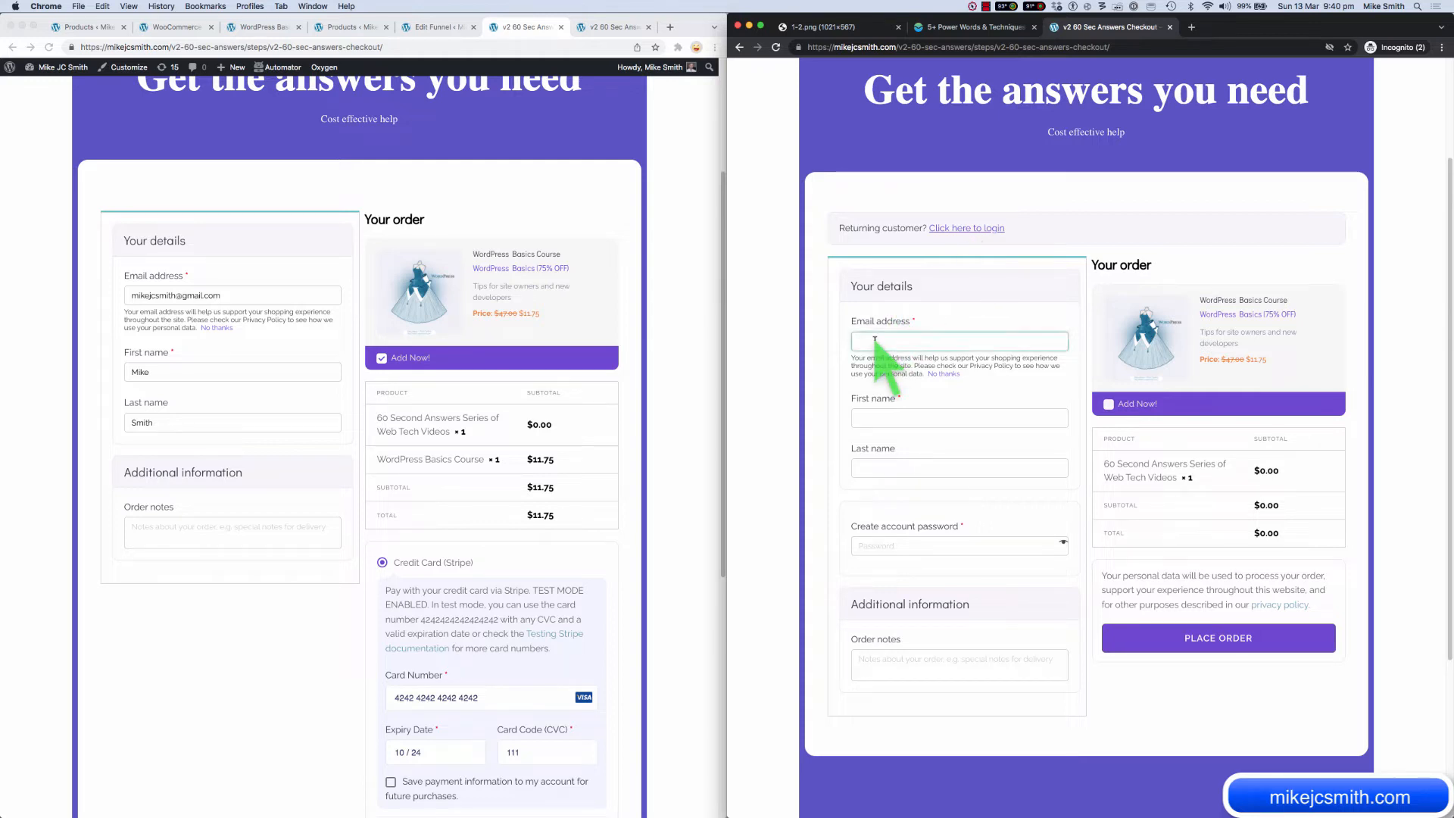
click(864, 418)
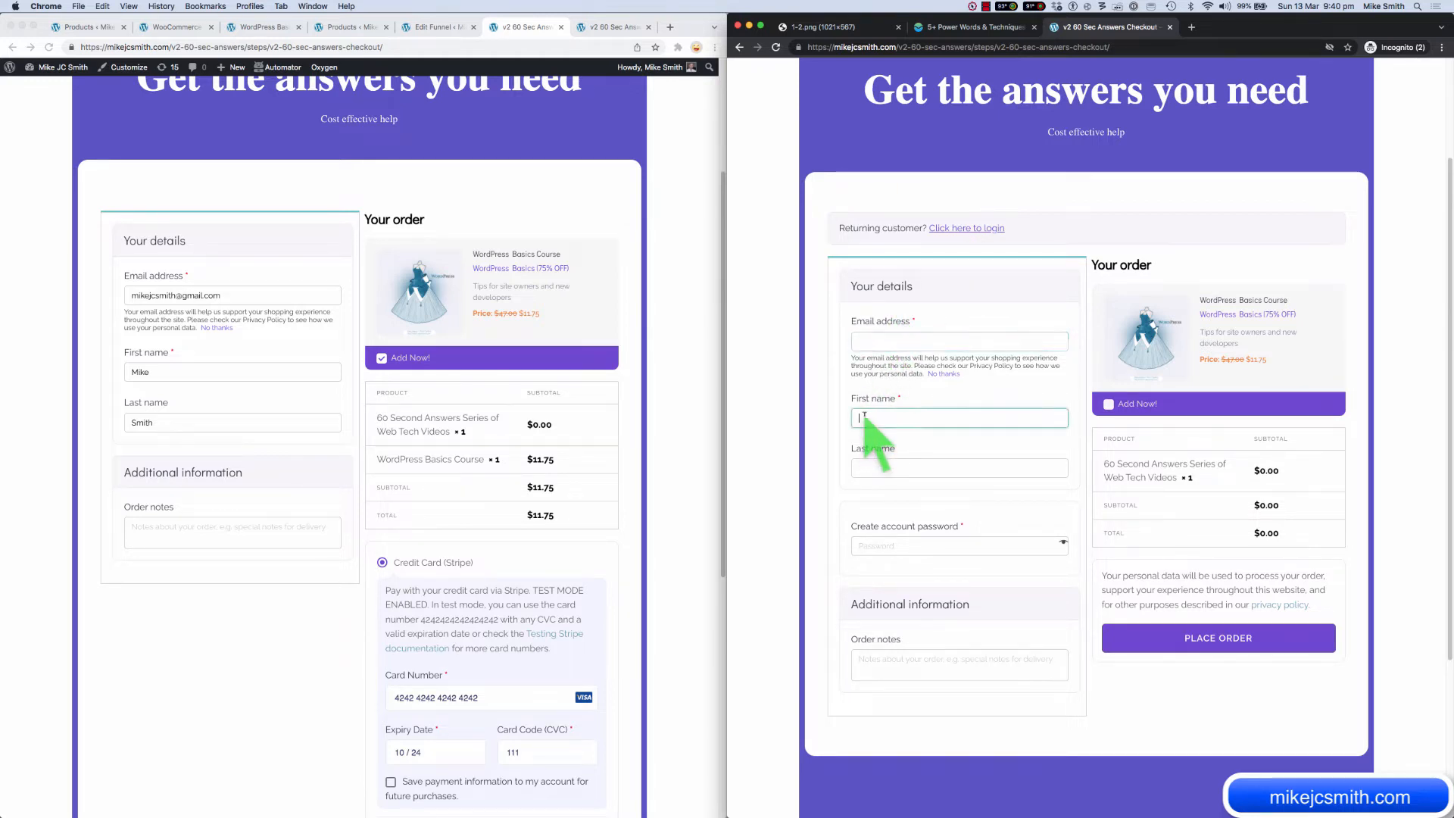
Step: Fill in the logged-out funnel checkout with the customer's email, first and last name, account password, and the order note "testing the purchase process"
click(870, 470)
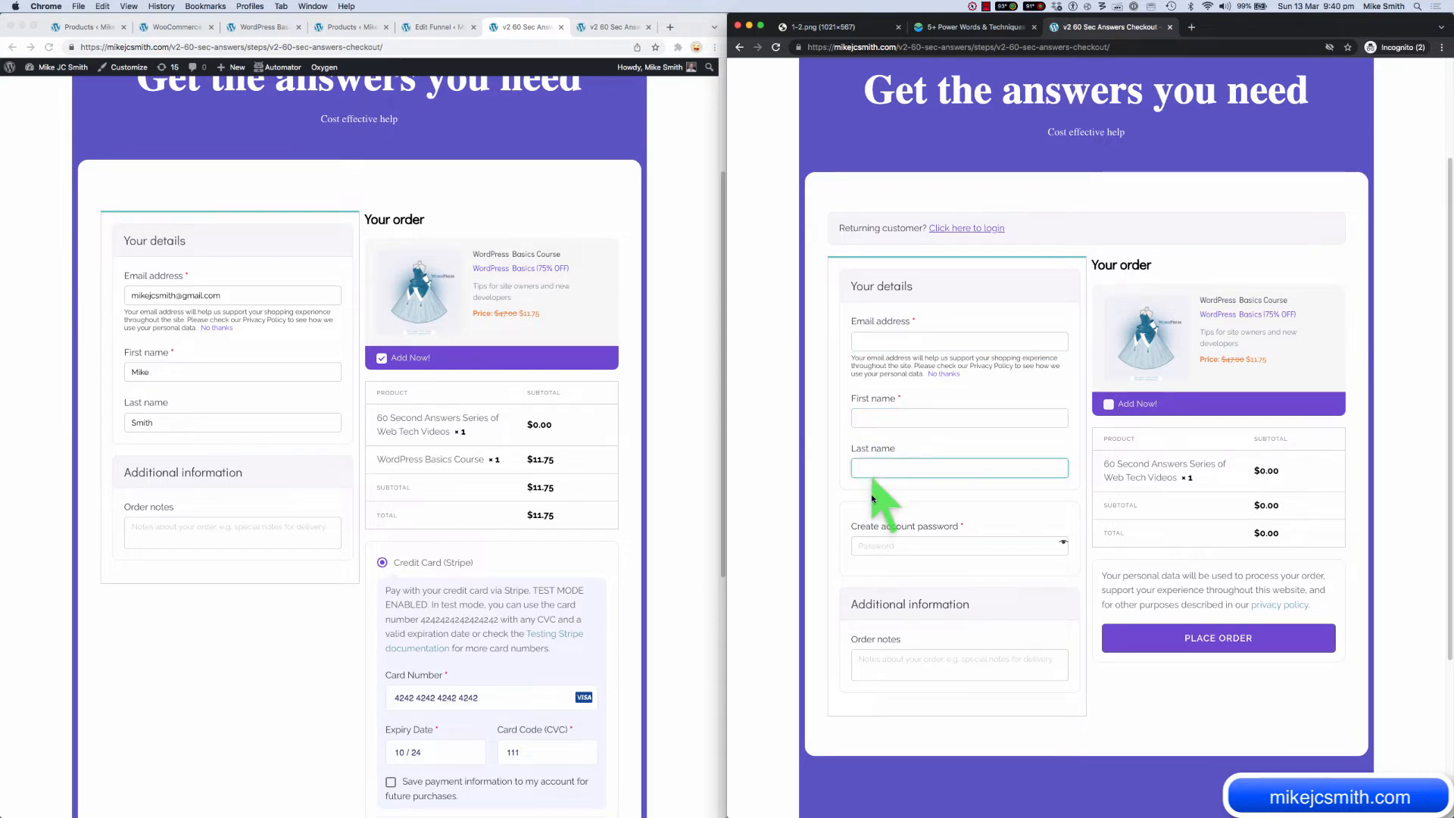
click(893, 547)
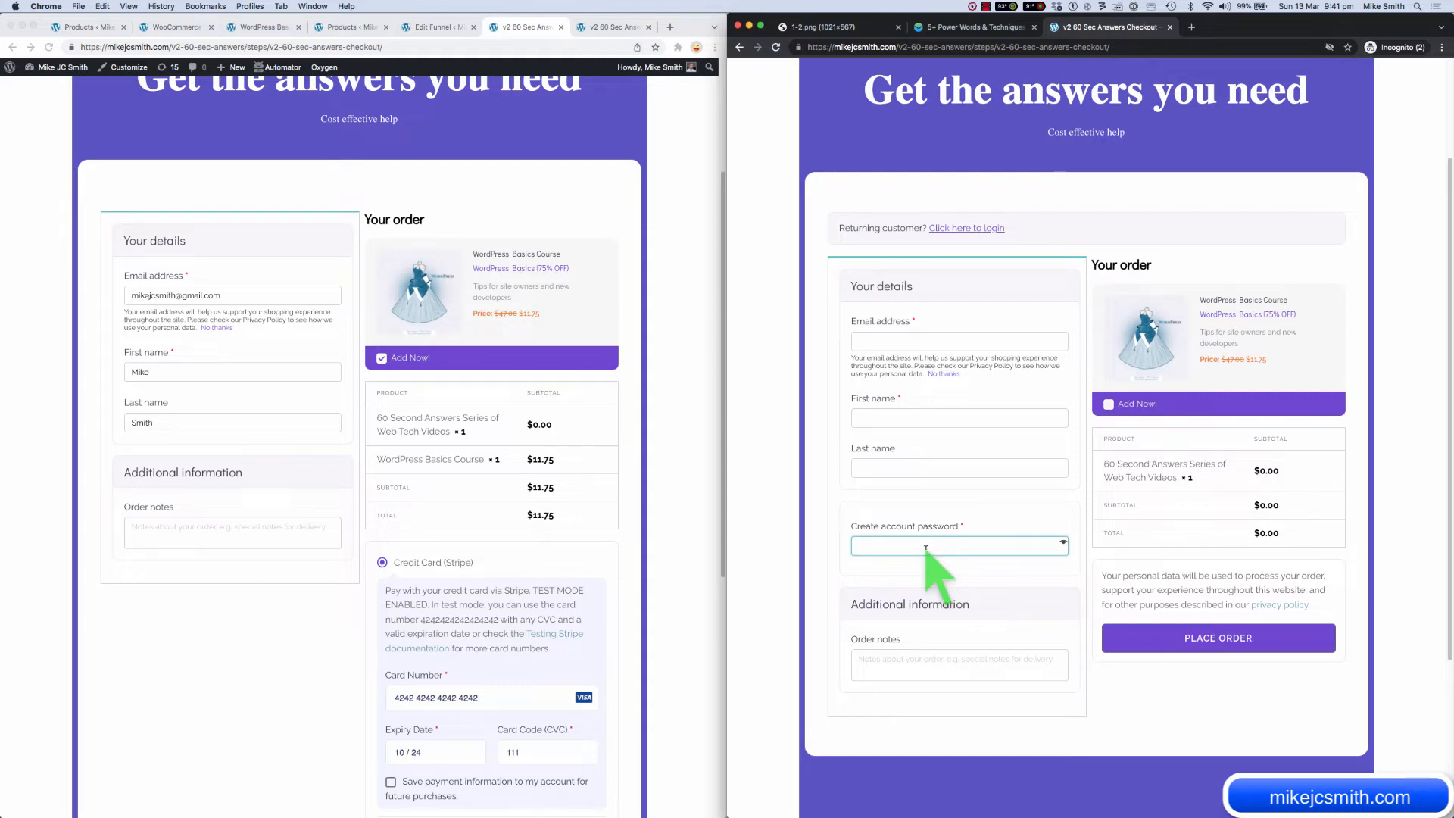
click(1344, 374)
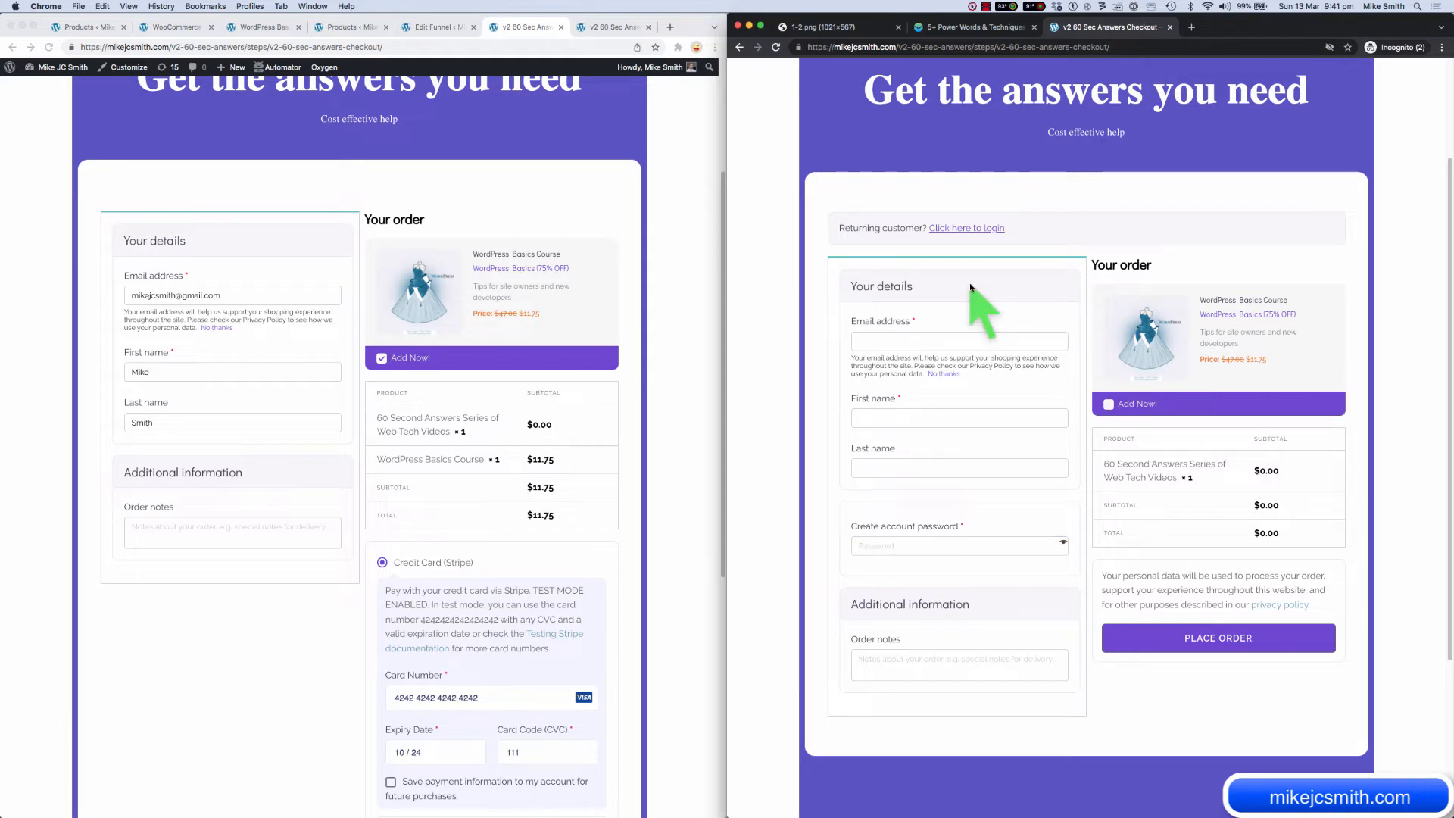
click(904, 339)
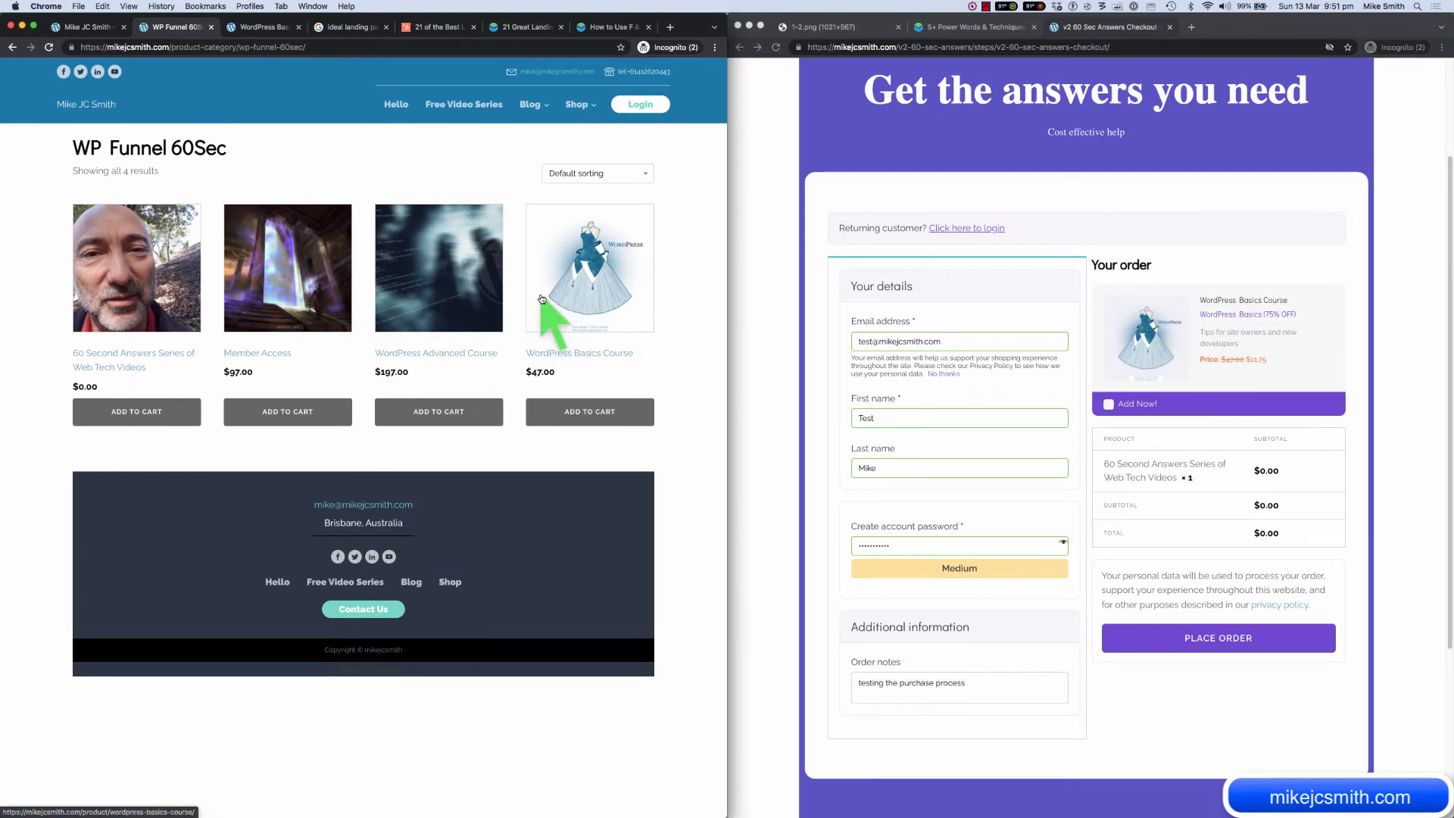
Step: Add the WordPress Basics Course to the cart from its product page in the Incognito window and proceed to the standard store checkout
click(255, 28)
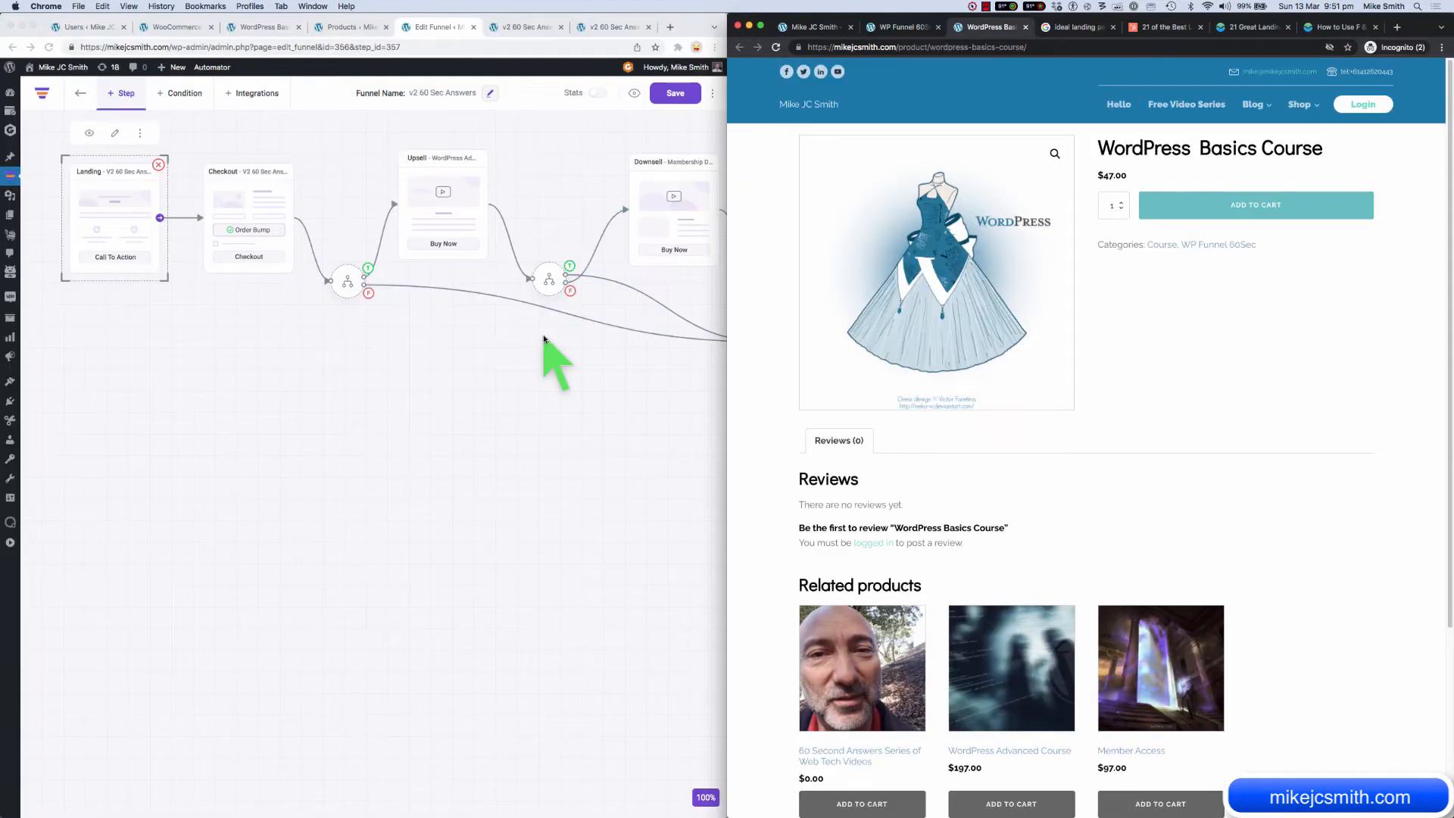
click(558, 520)
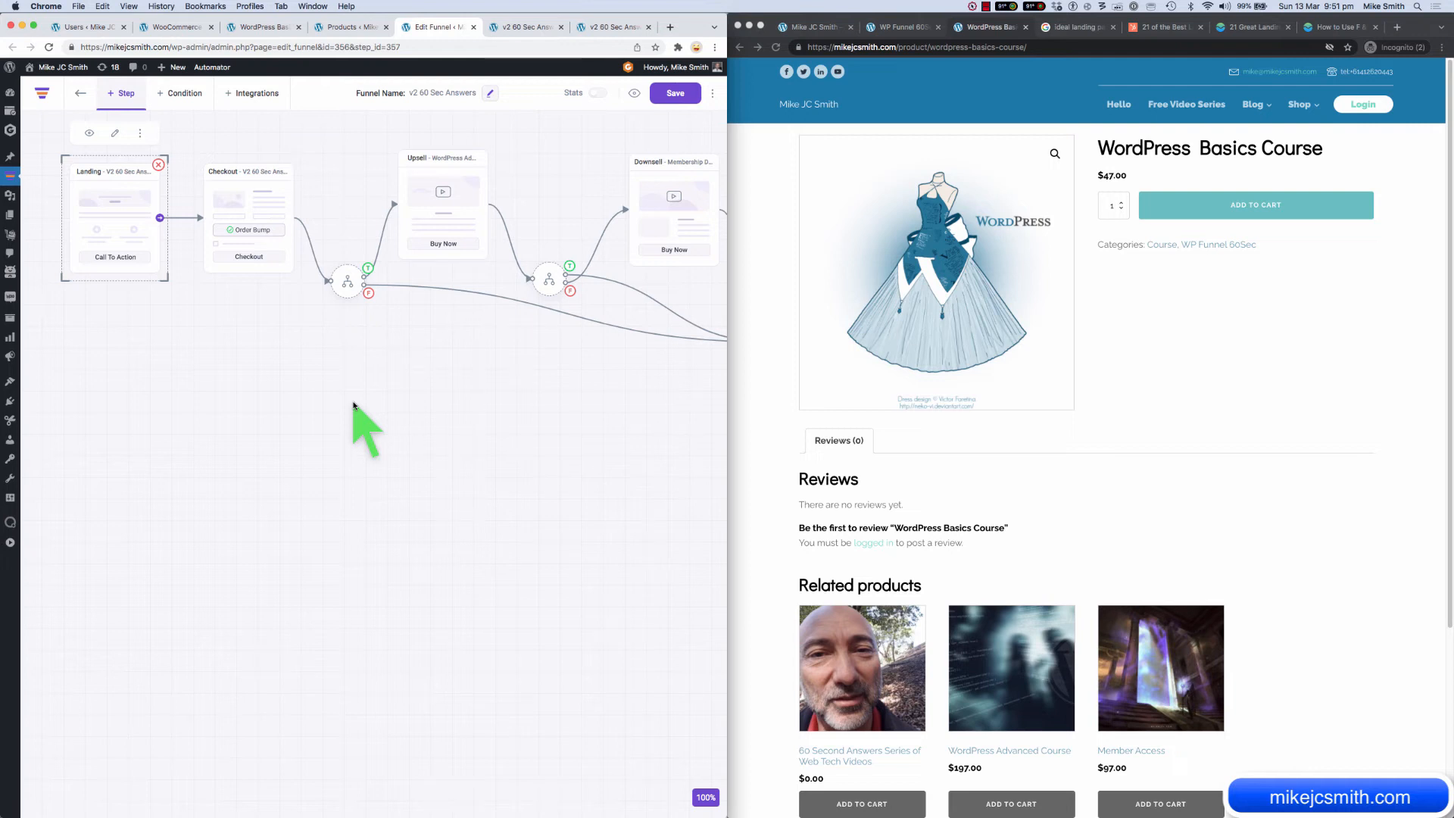
drag(495, 375, 468, 388)
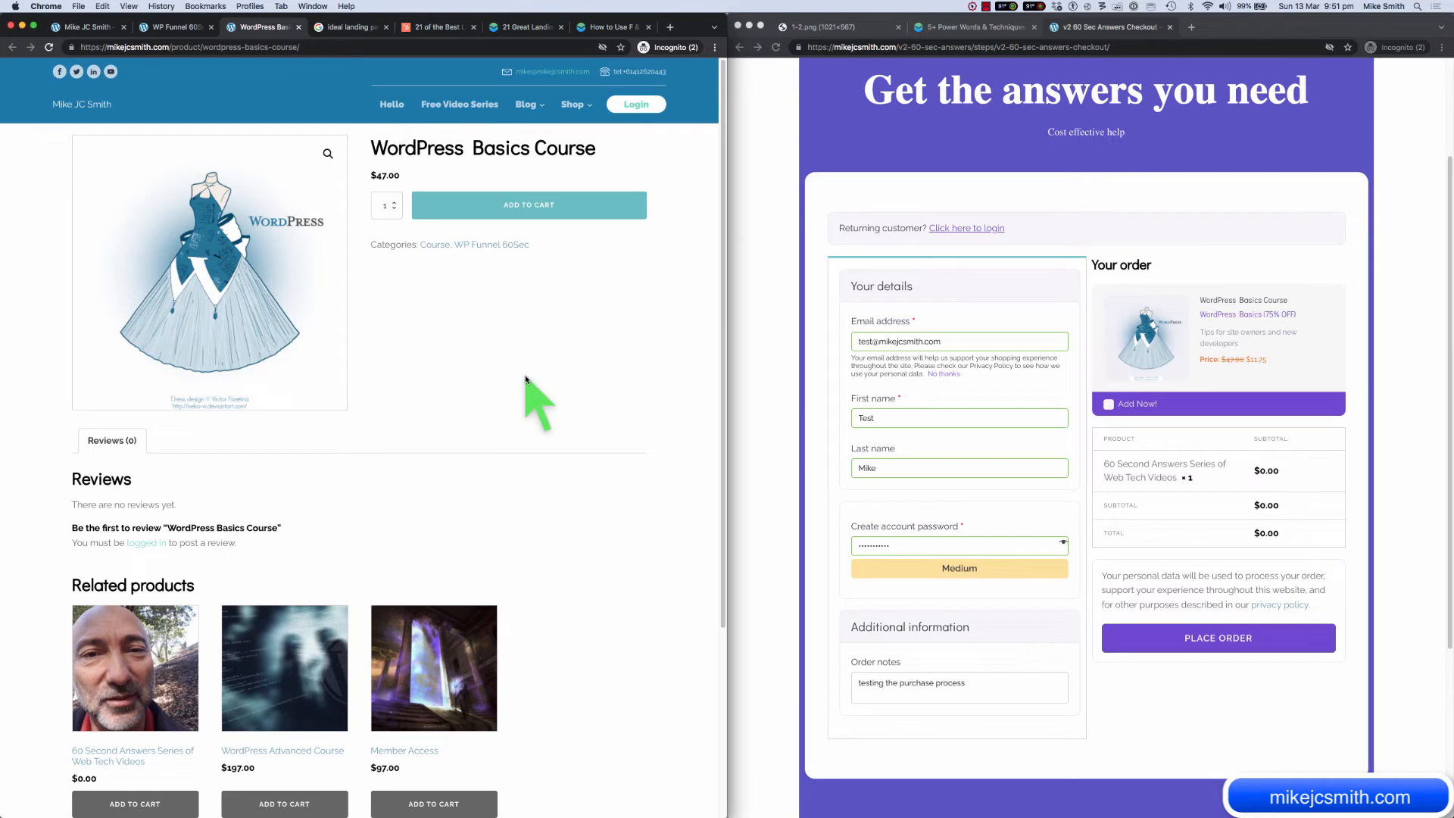
click(542, 211)
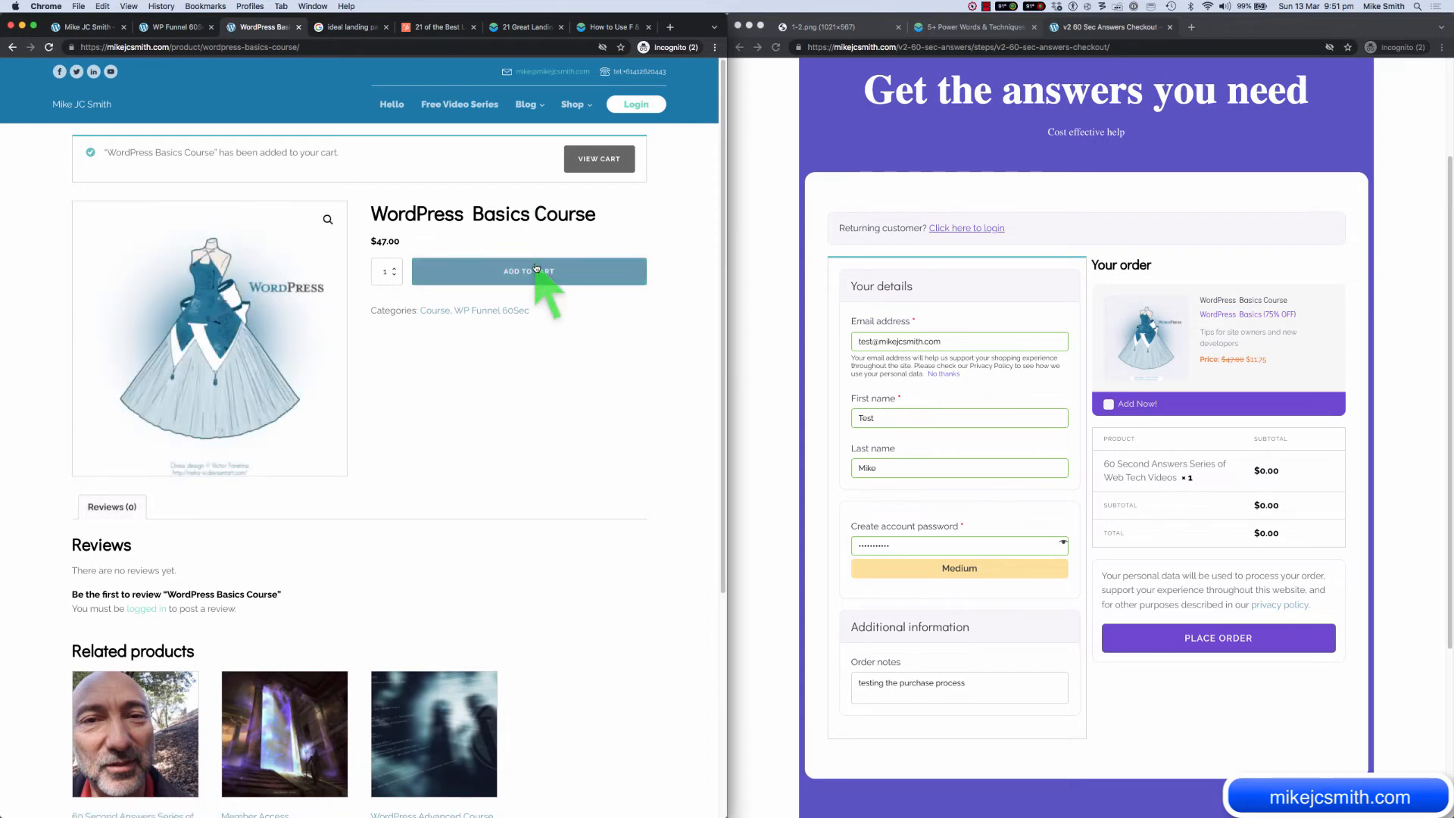
click(610, 160)
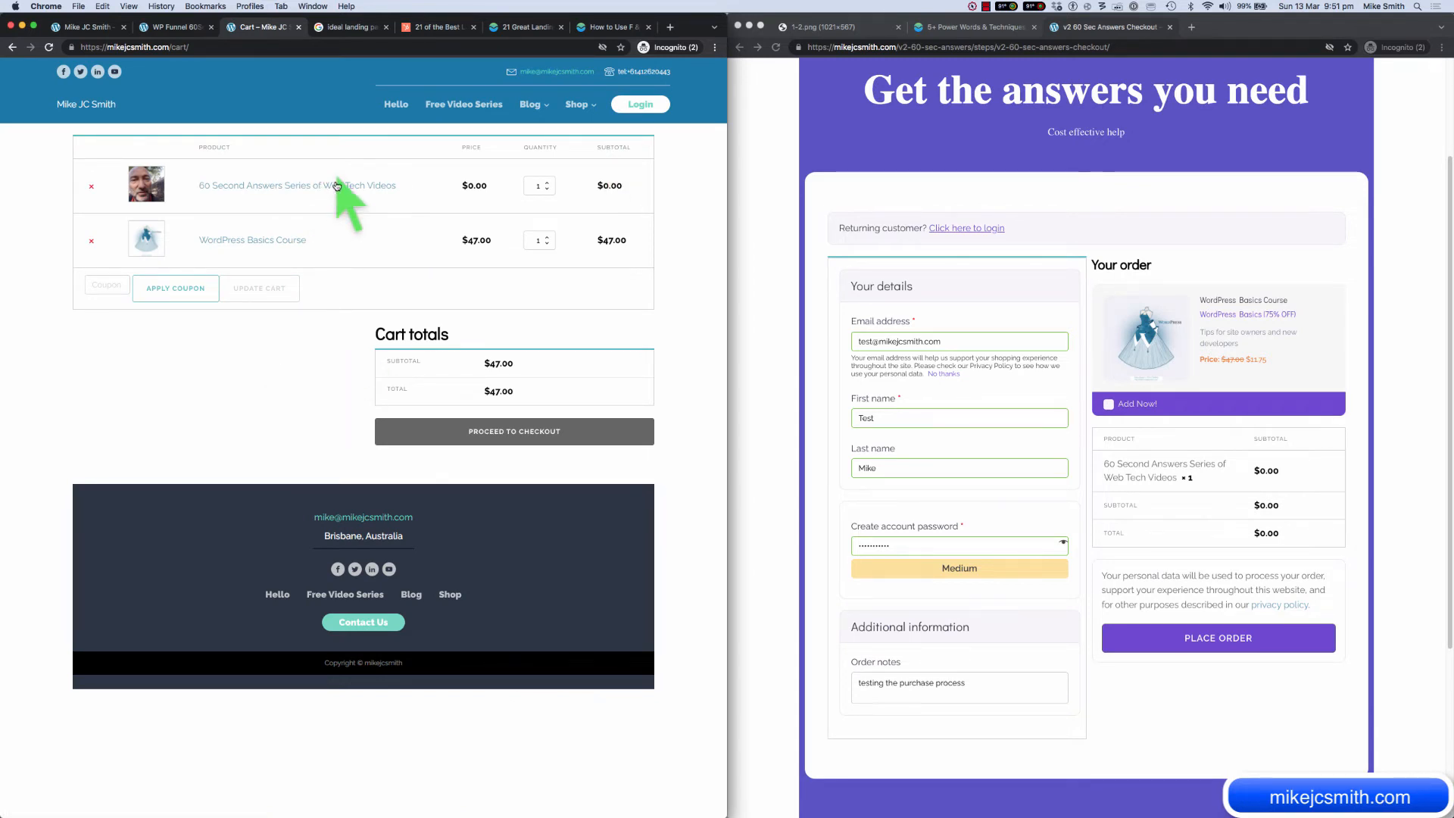
click(524, 433)
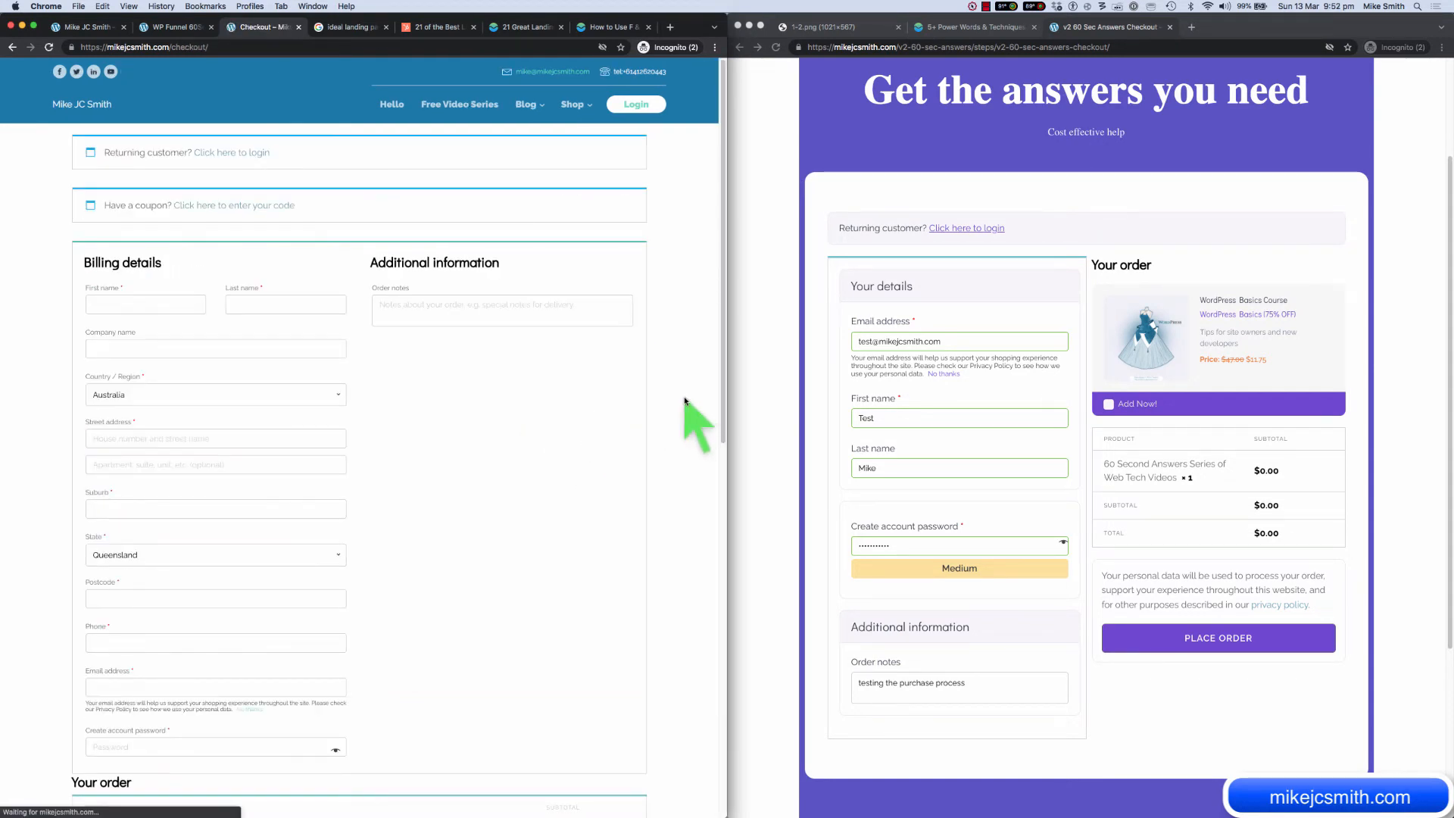
Step: Examine the standard checkout's billing fields and order summary against the shorter funnel checkout form
scroll(583, 409, down, 2)
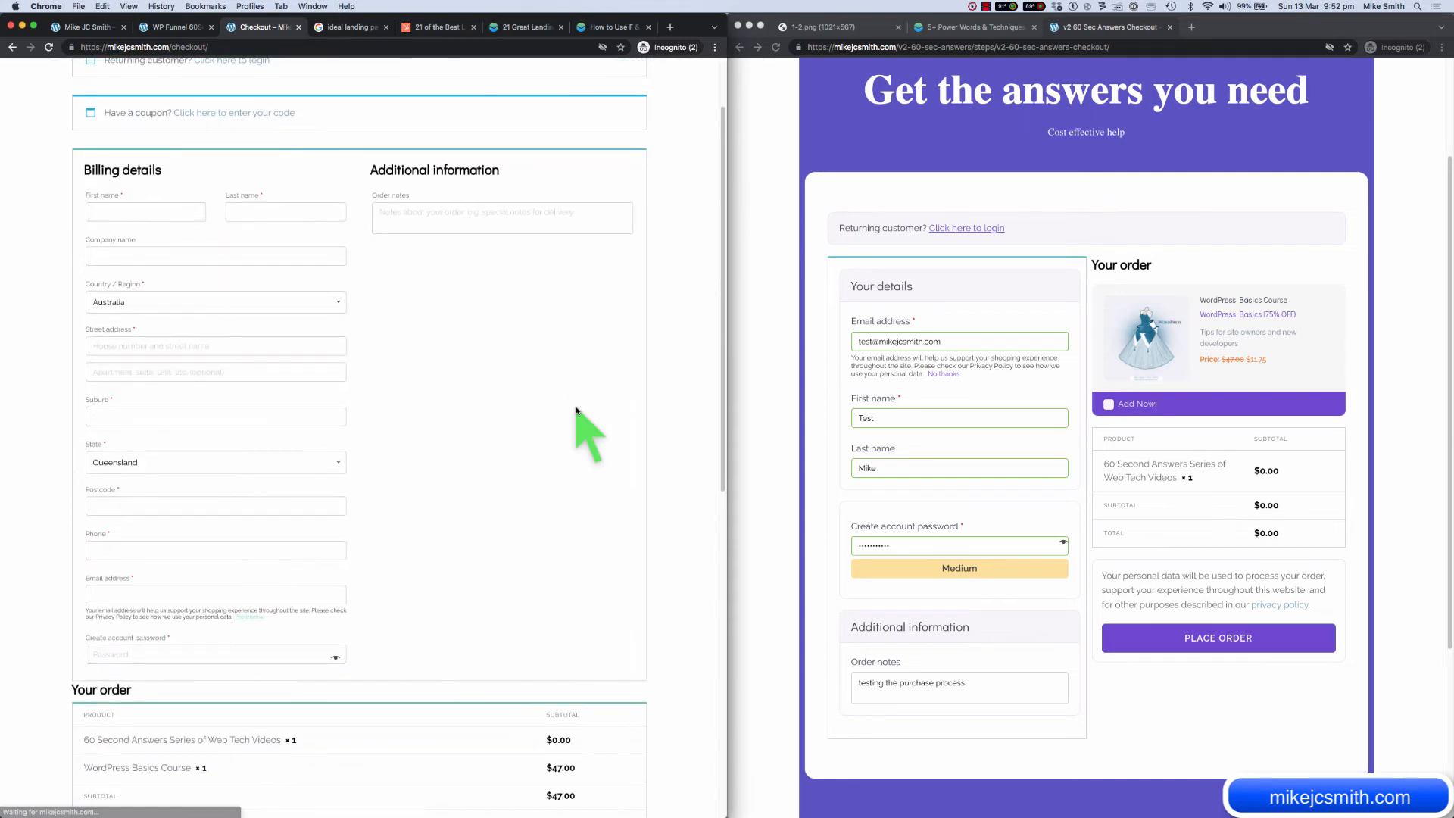
scroll(575, 410, up, 2)
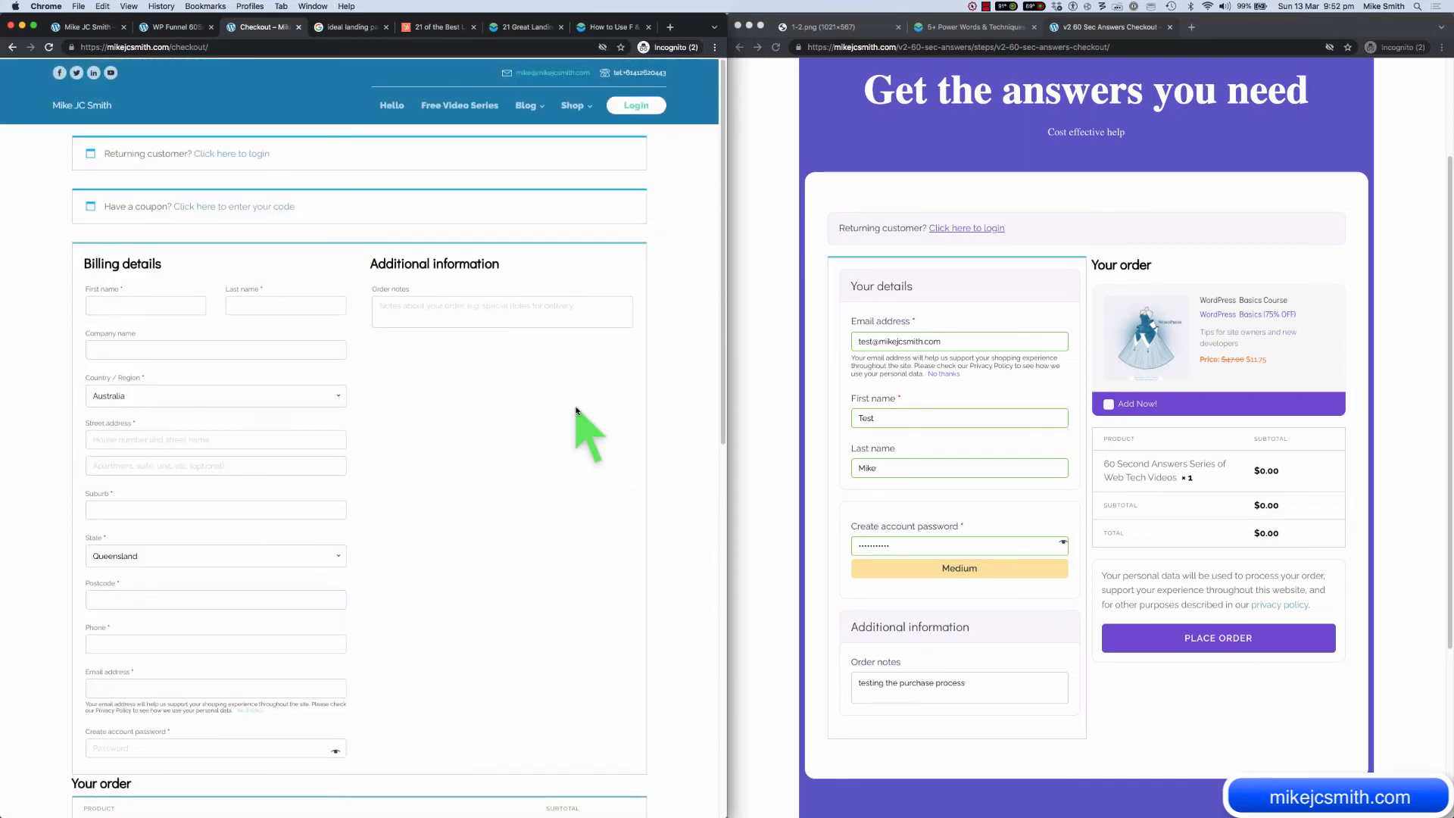
scroll(575, 410, down, 2)
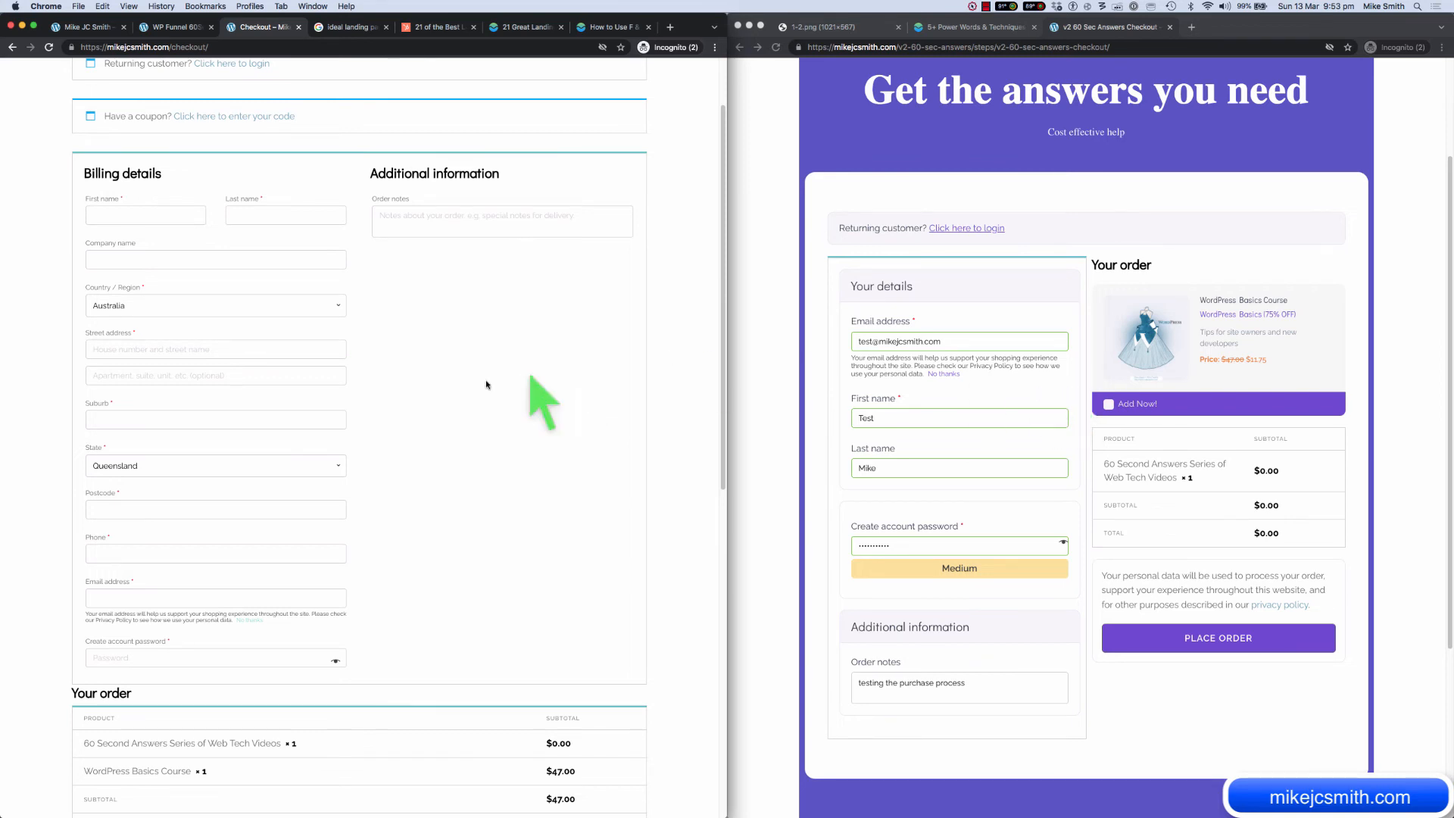
scroll(485, 384, up, 1)
scroll(486, 384, down, 3)
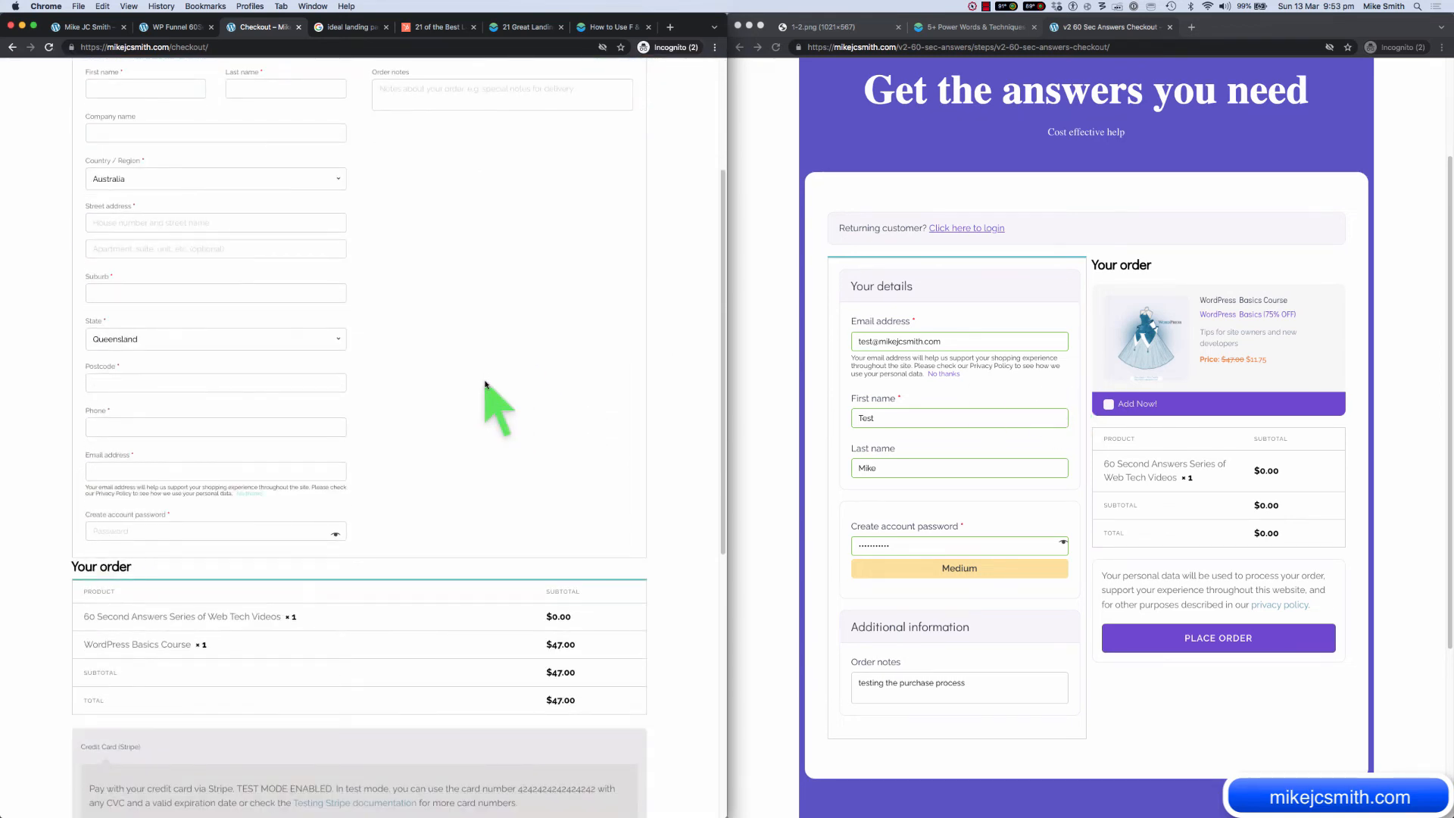
scroll(485, 384, up, 1)
scroll(485, 384, up, 1)
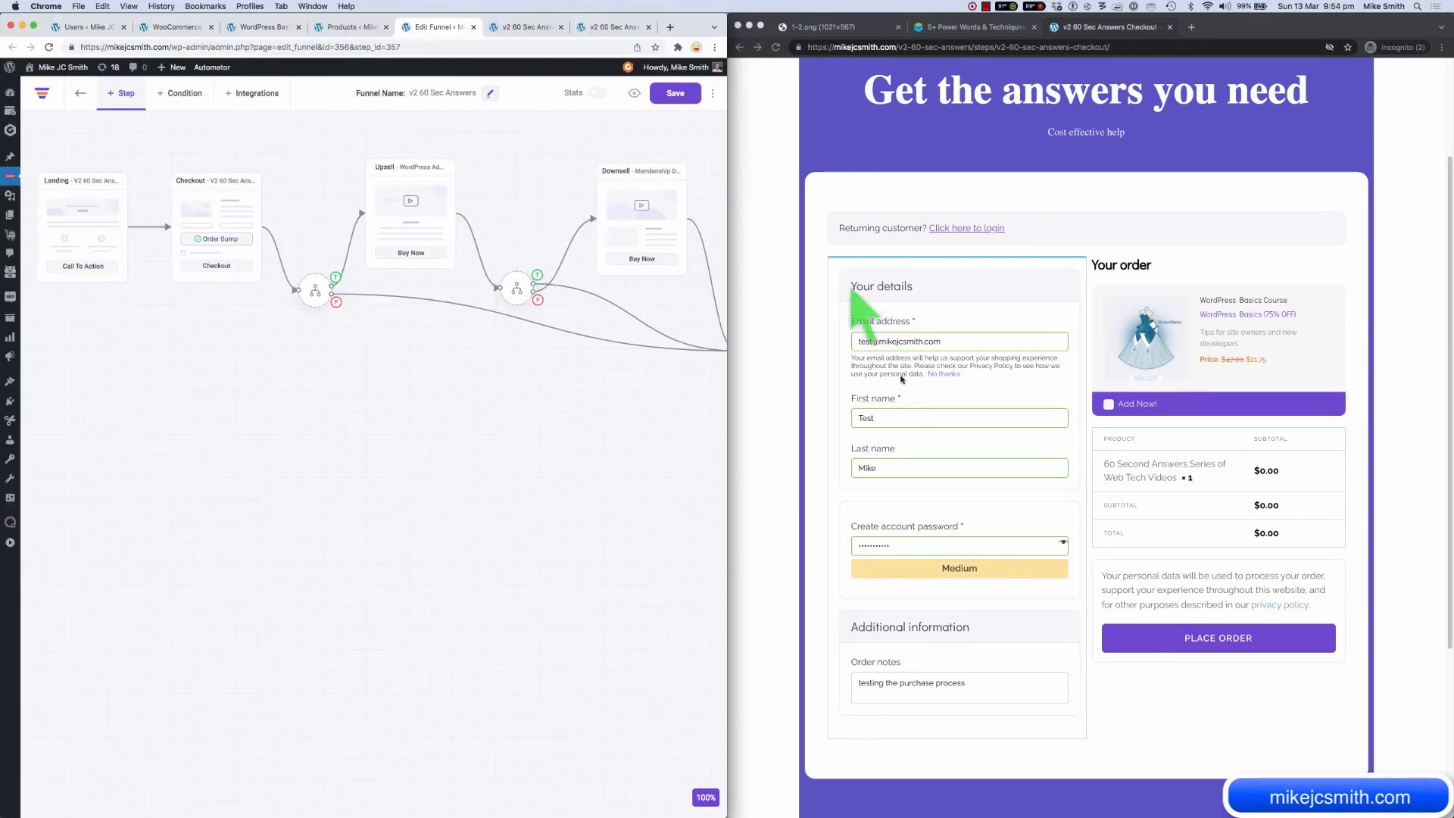
Step: Add the WordPress Basics Course order bump on the logged-out funnel checkout and fill in the test card number, expiry date and card code
scroll(1353, 296, down, 1)
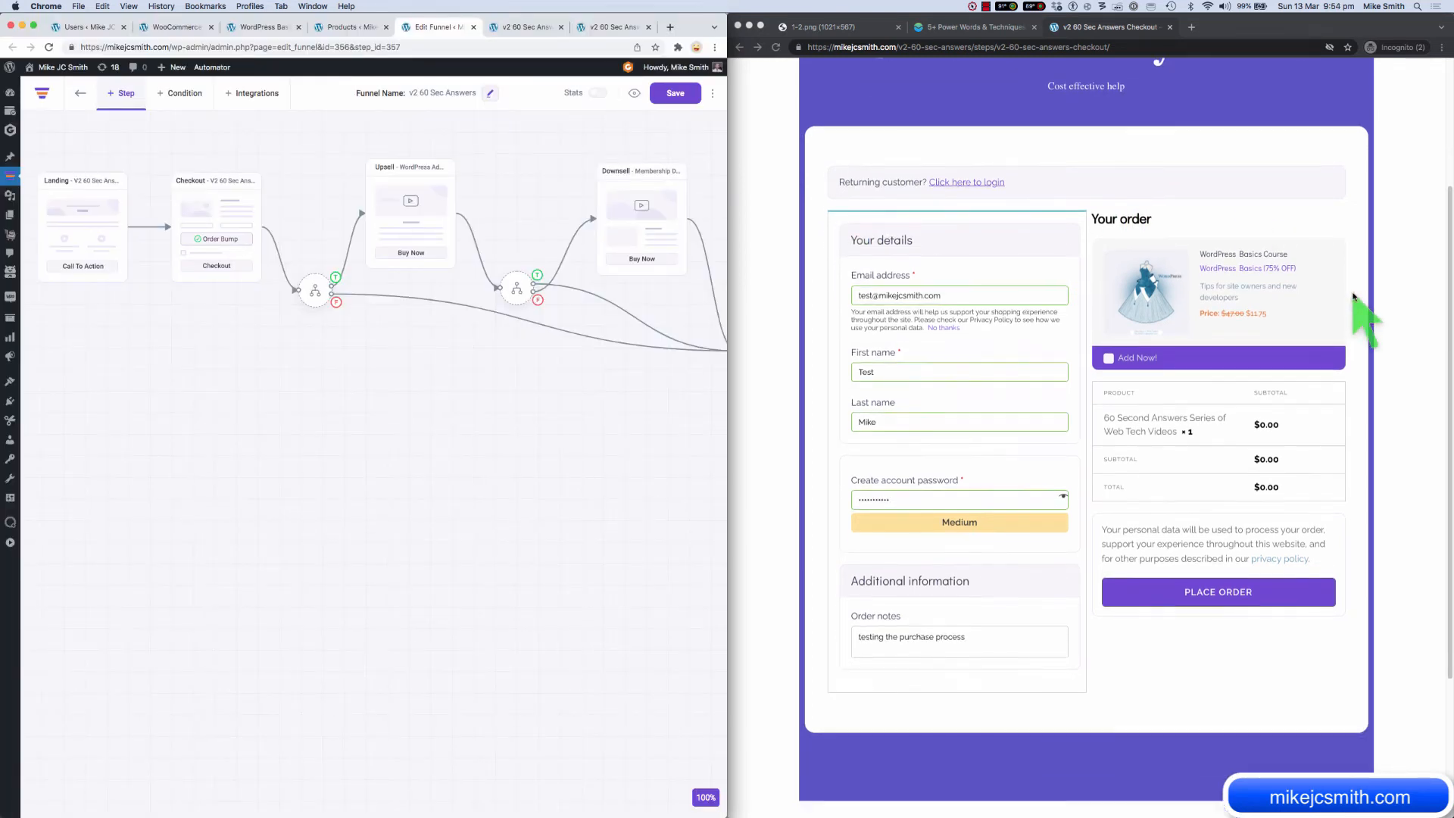
click(1110, 360)
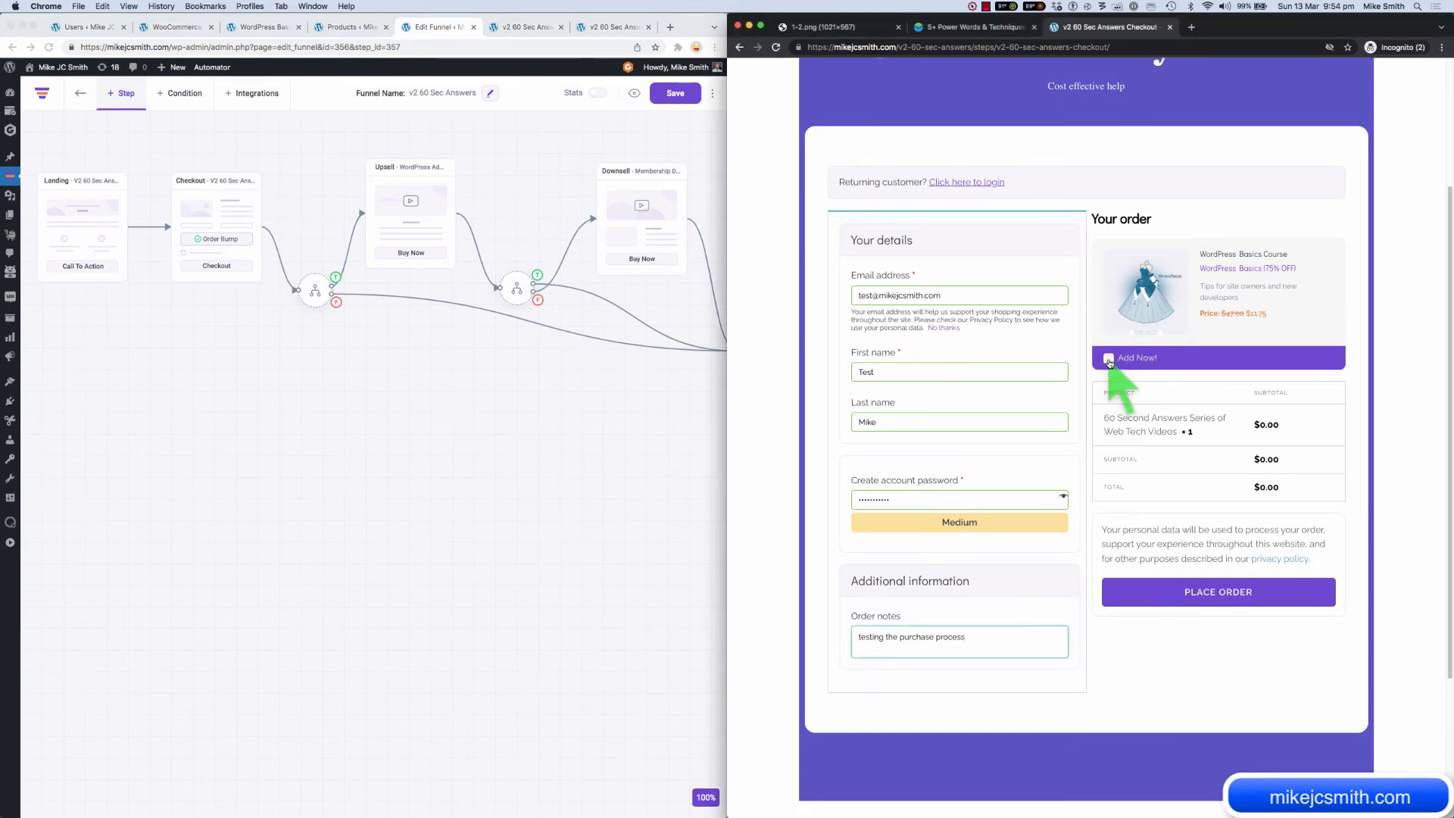
click(1108, 359)
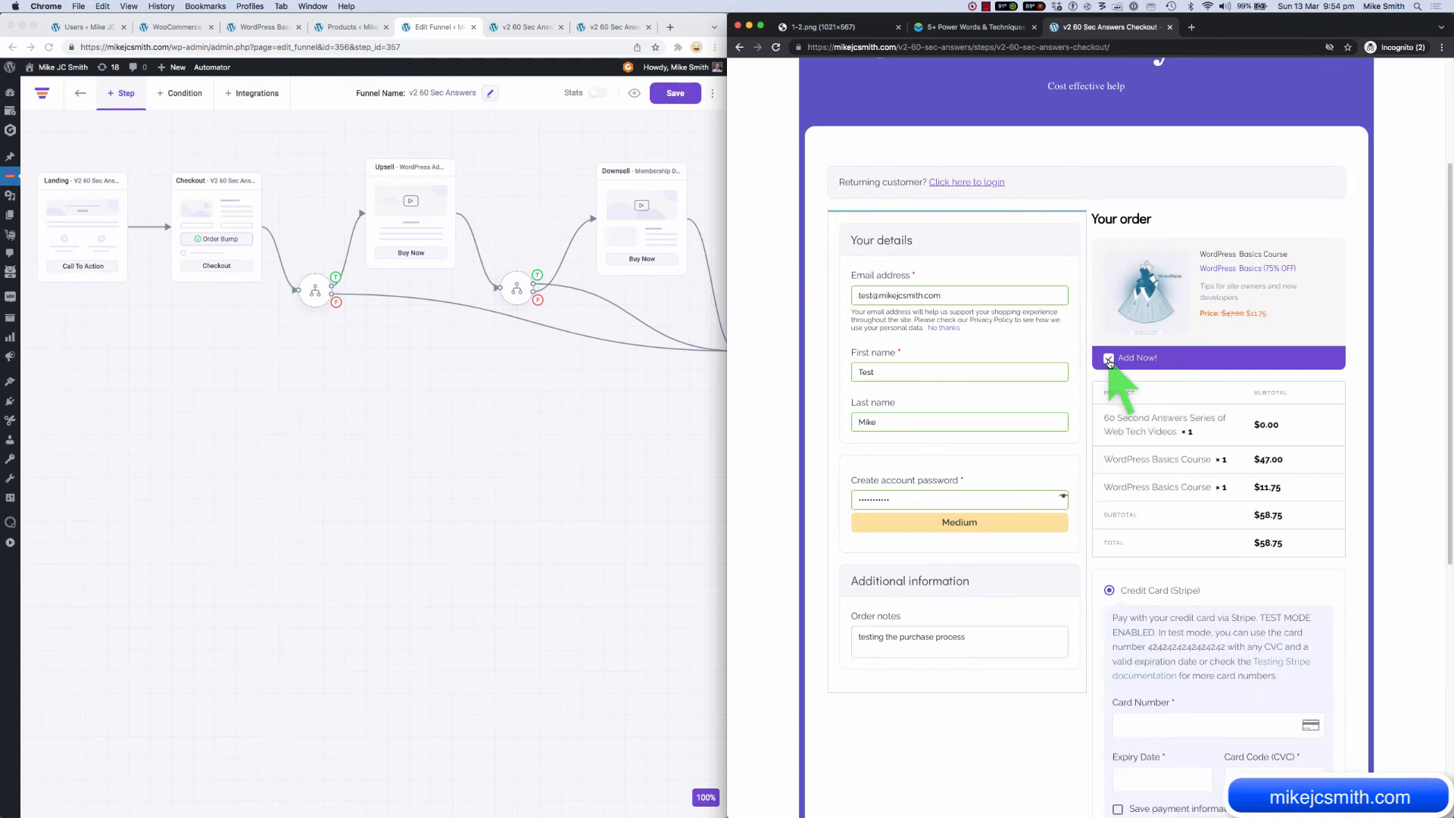
scroll(1346, 589, down, 4)
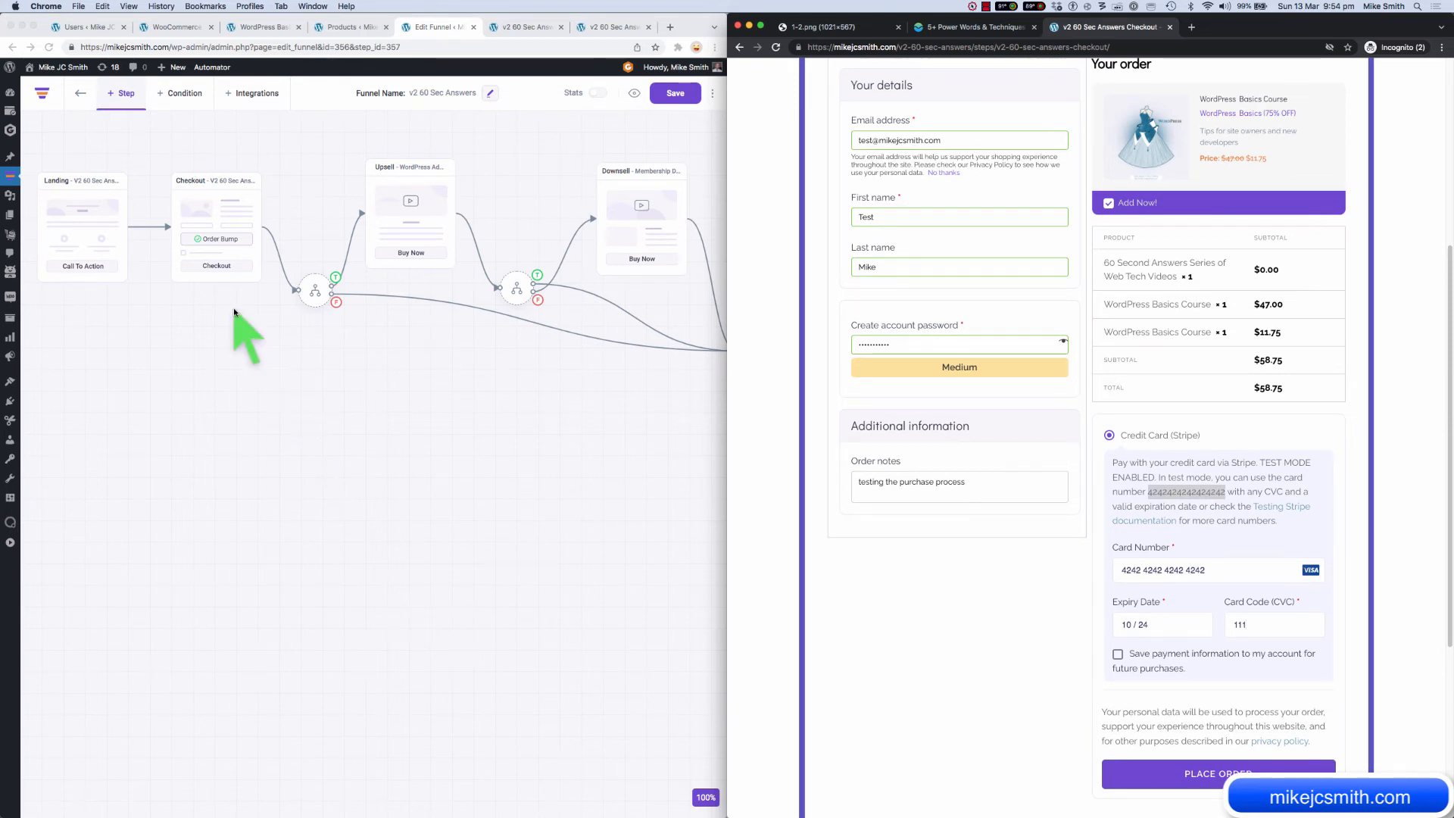
Step: Open the condition that follows the funnel's checkout step, check its order bump rule, and close it without changes
click(217, 206)
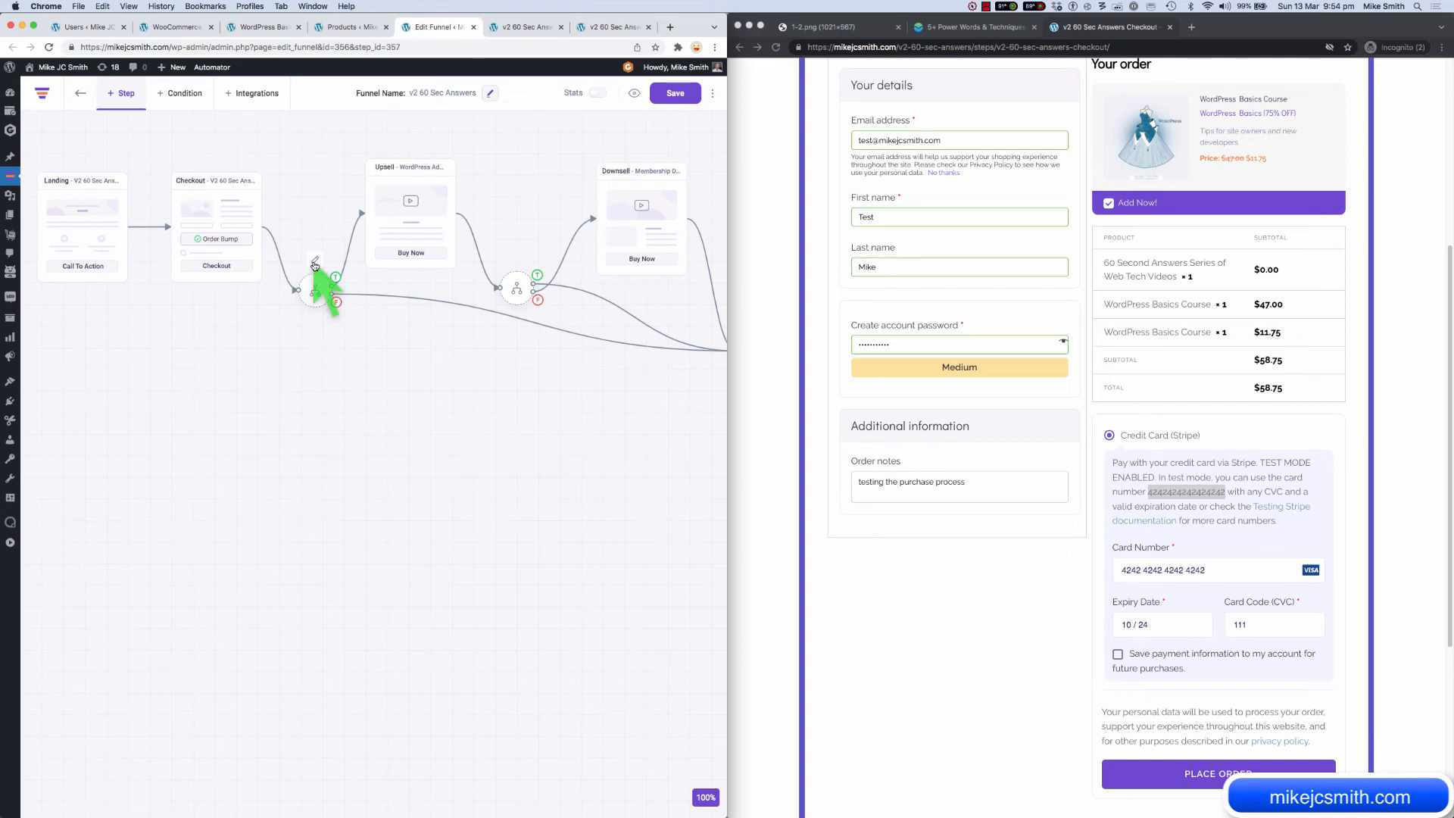
click(315, 263)
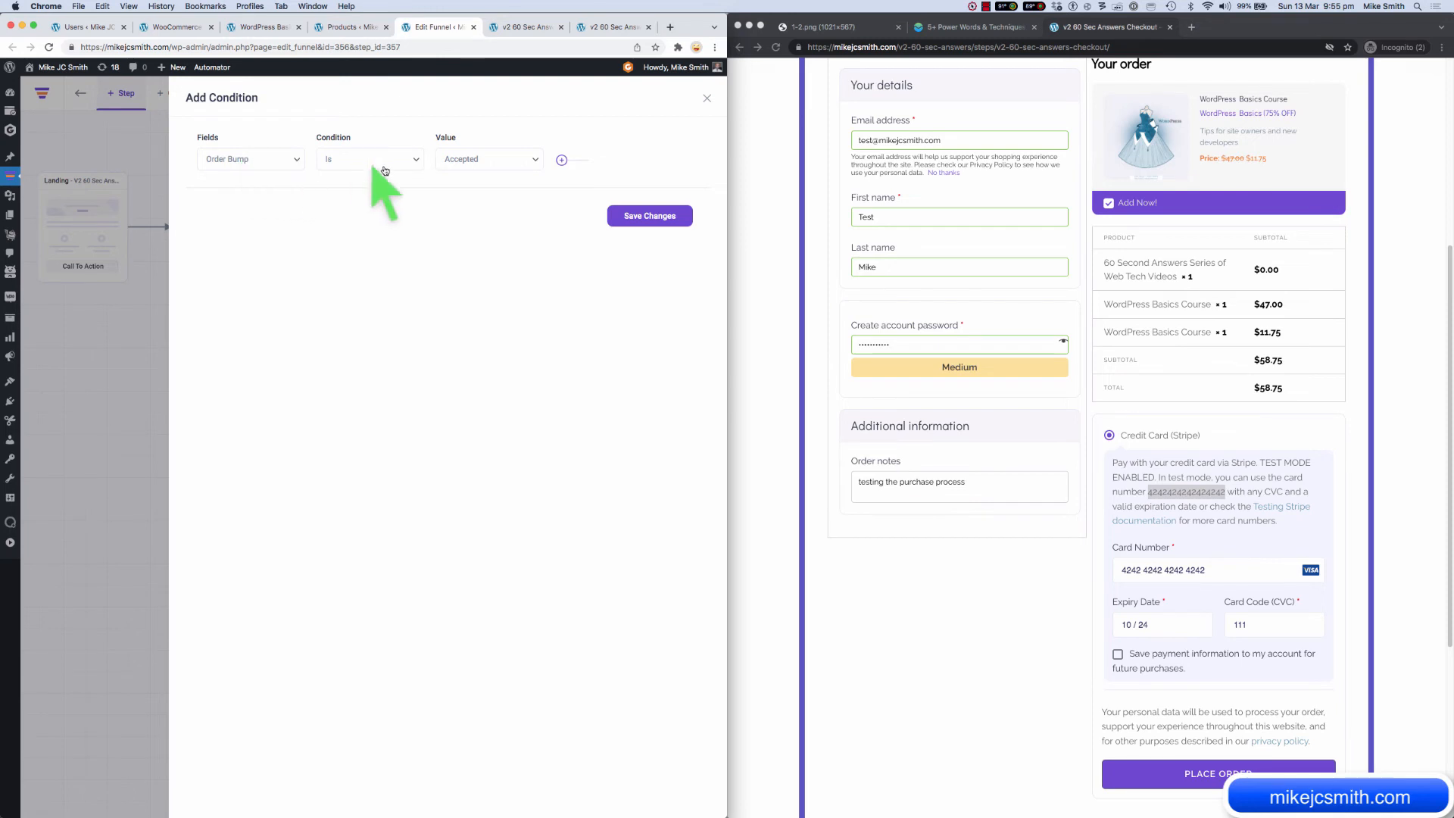
click(709, 99)
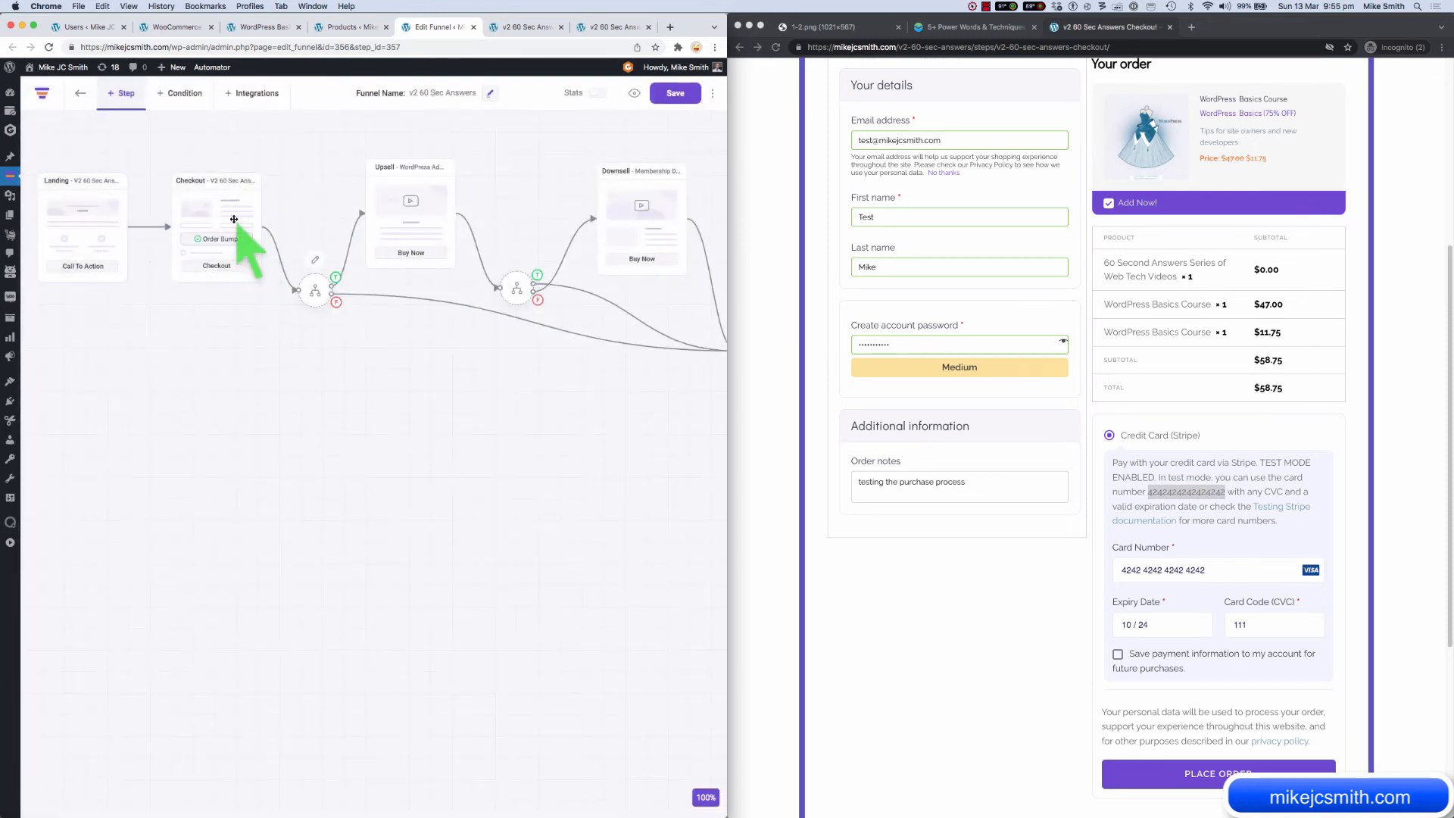
mouse_move(234, 224)
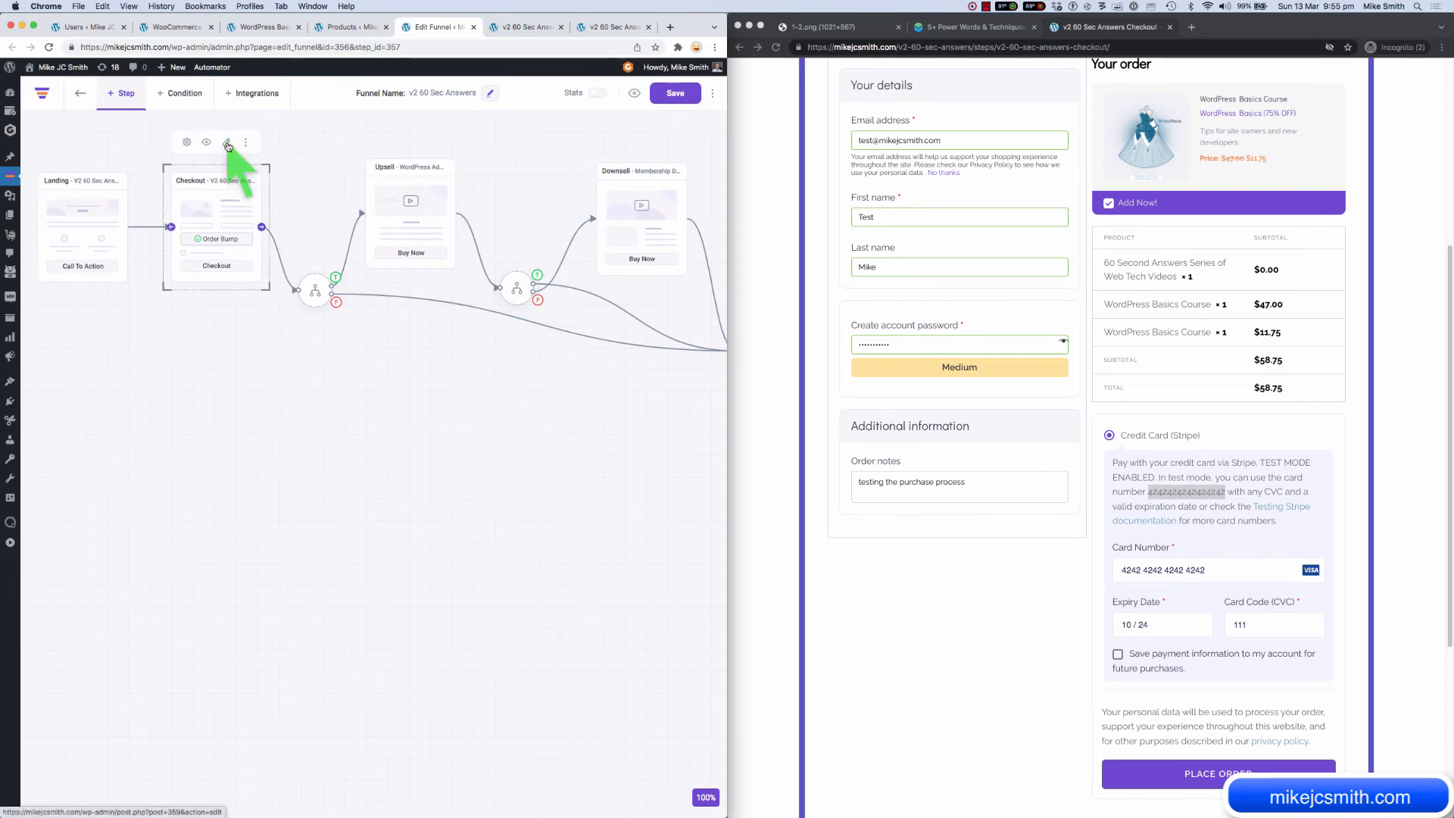
click(227, 143)
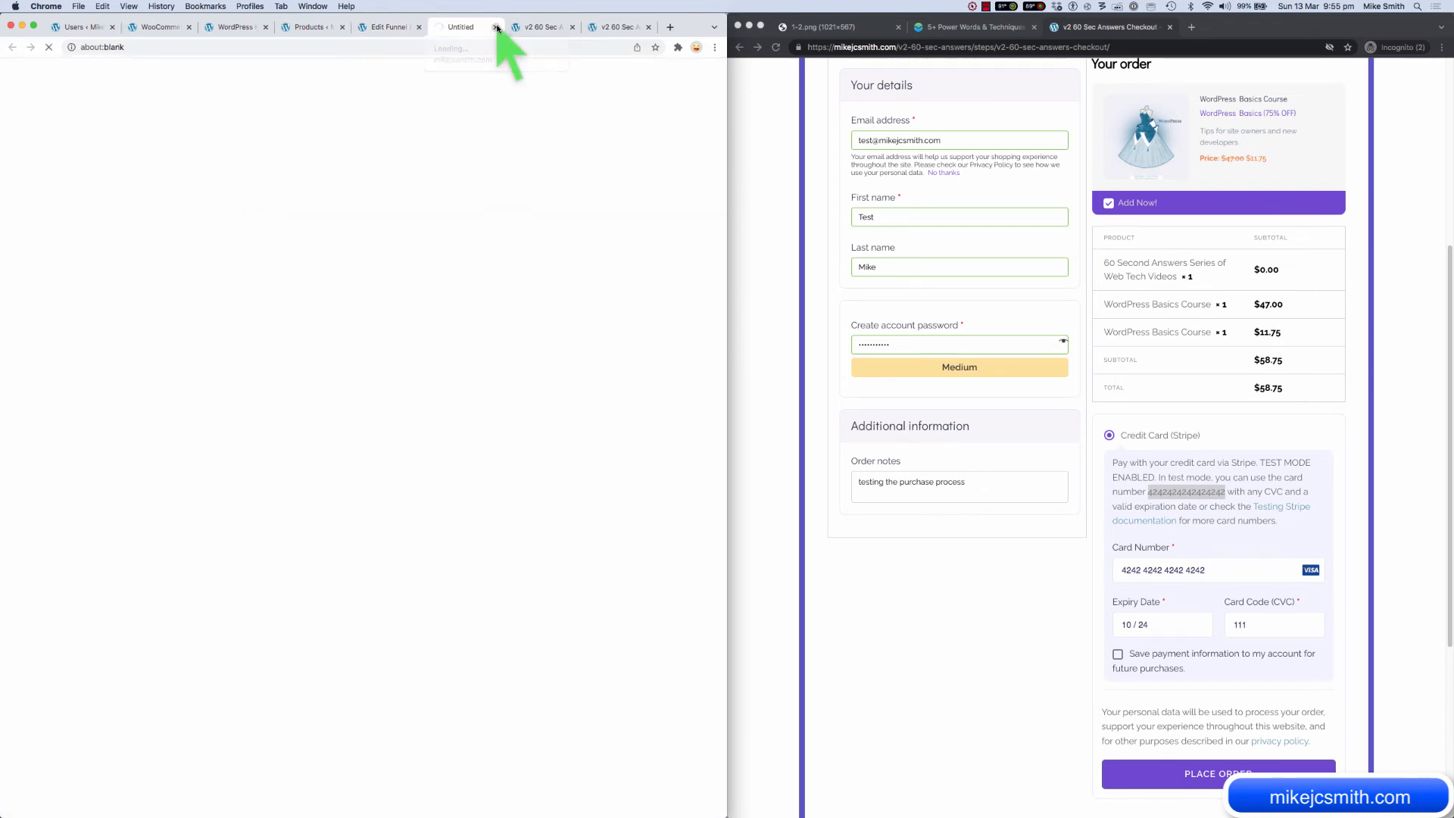
click(497, 28)
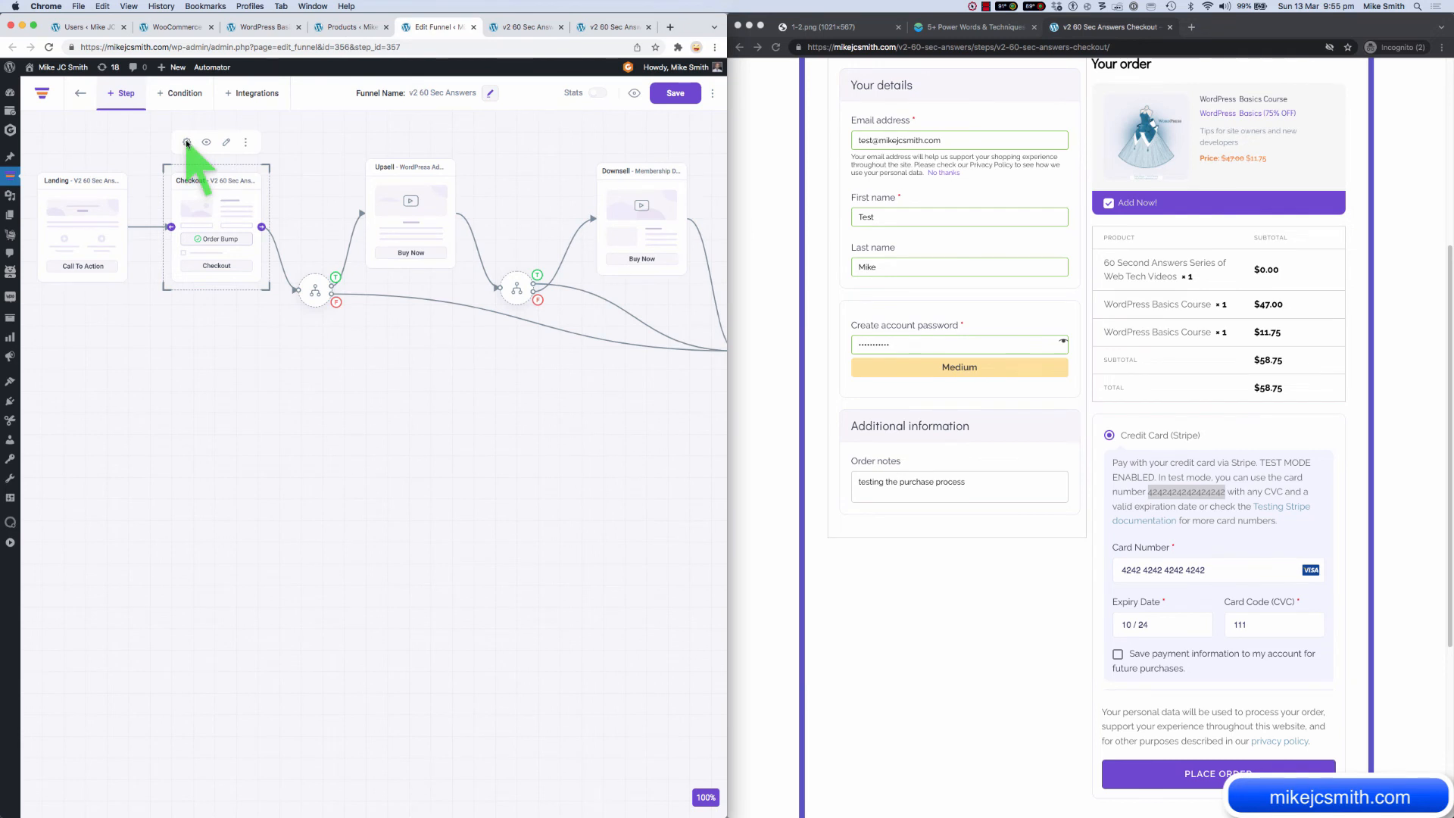
Step: Open the funnel checkout step's settings and review its assigned products and its order bump options, including the discount section
click(187, 143)
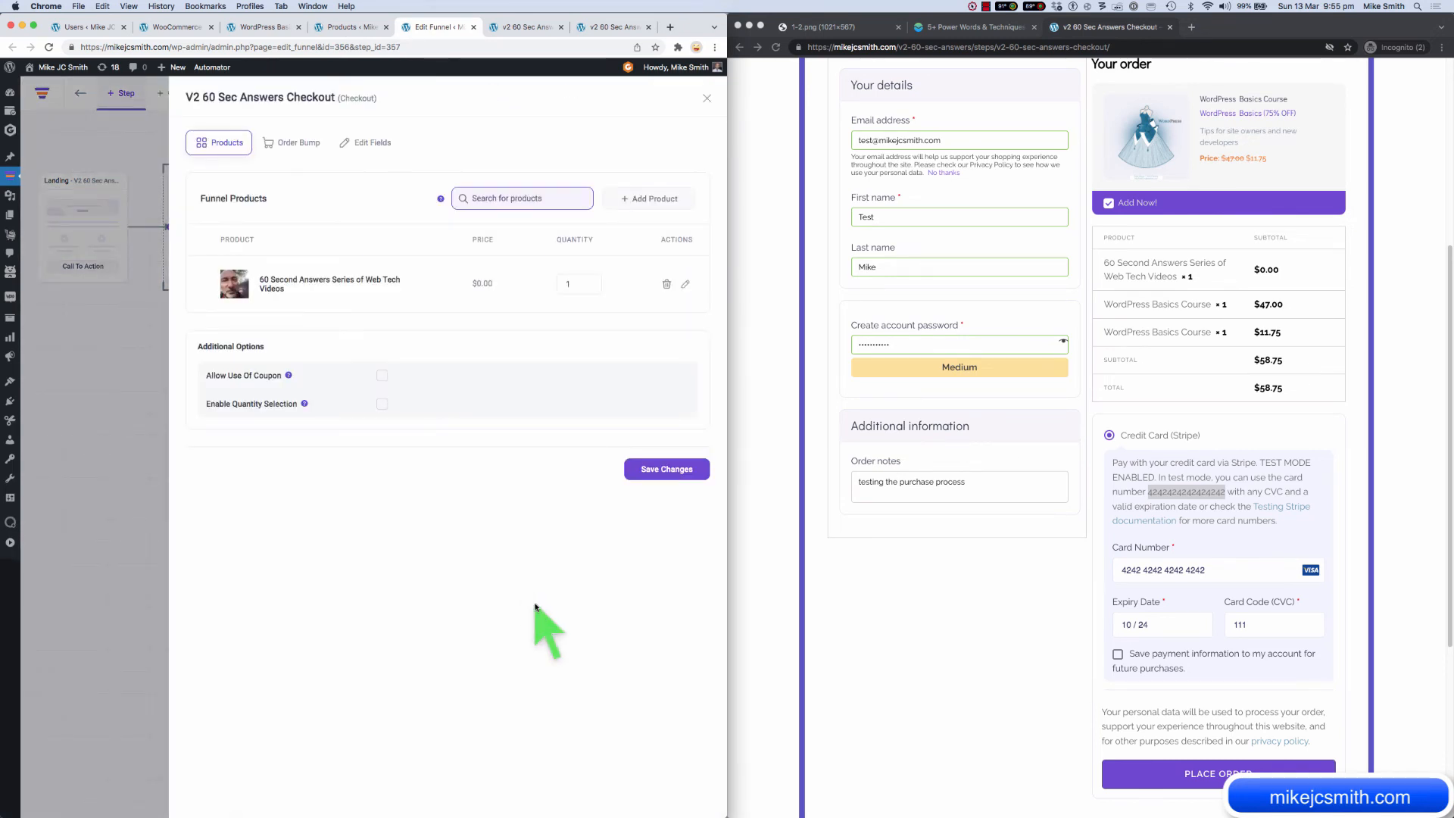
click(287, 142)
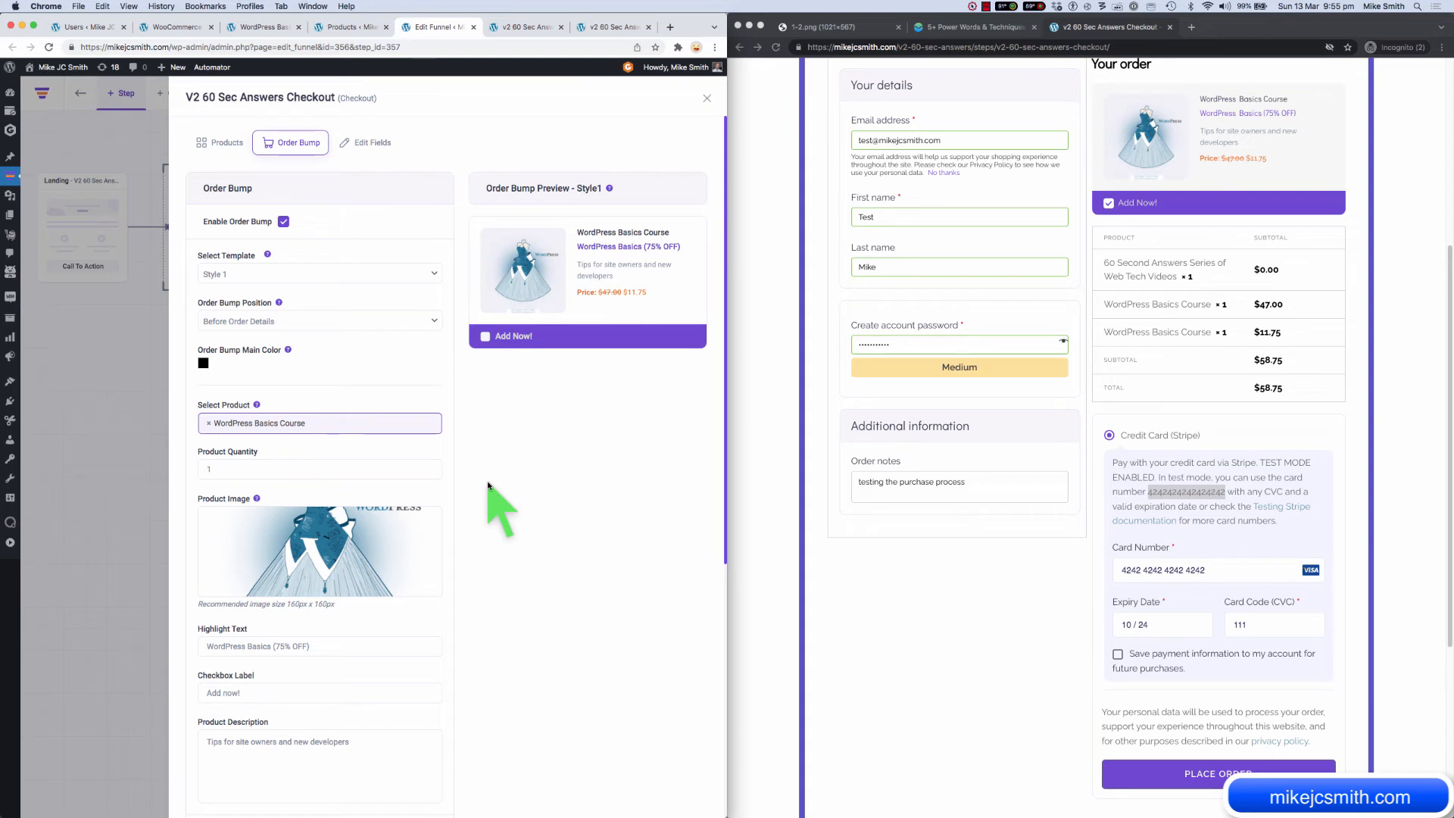
click(115, 489)
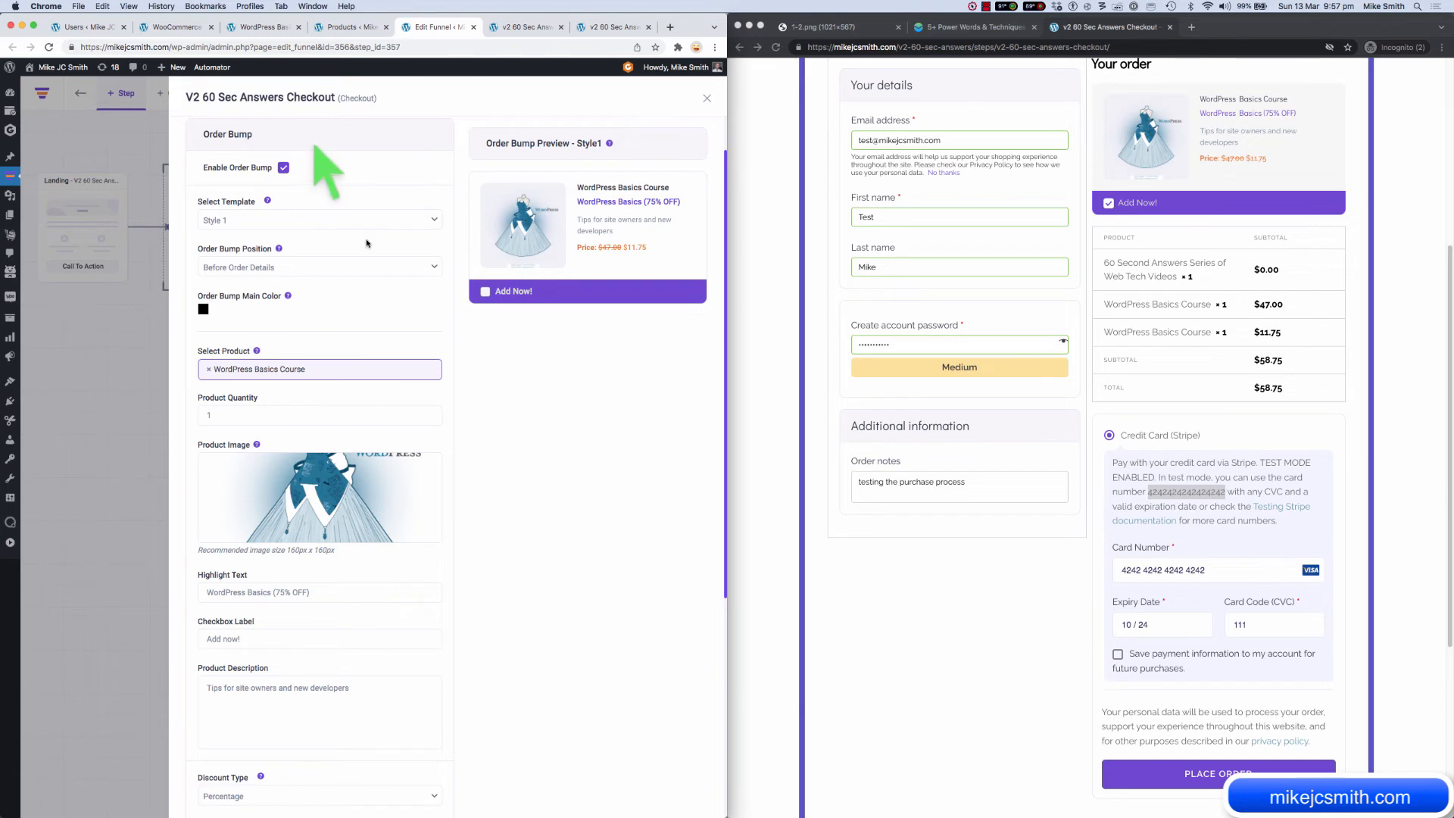
scroll(467, 431, down, 10)
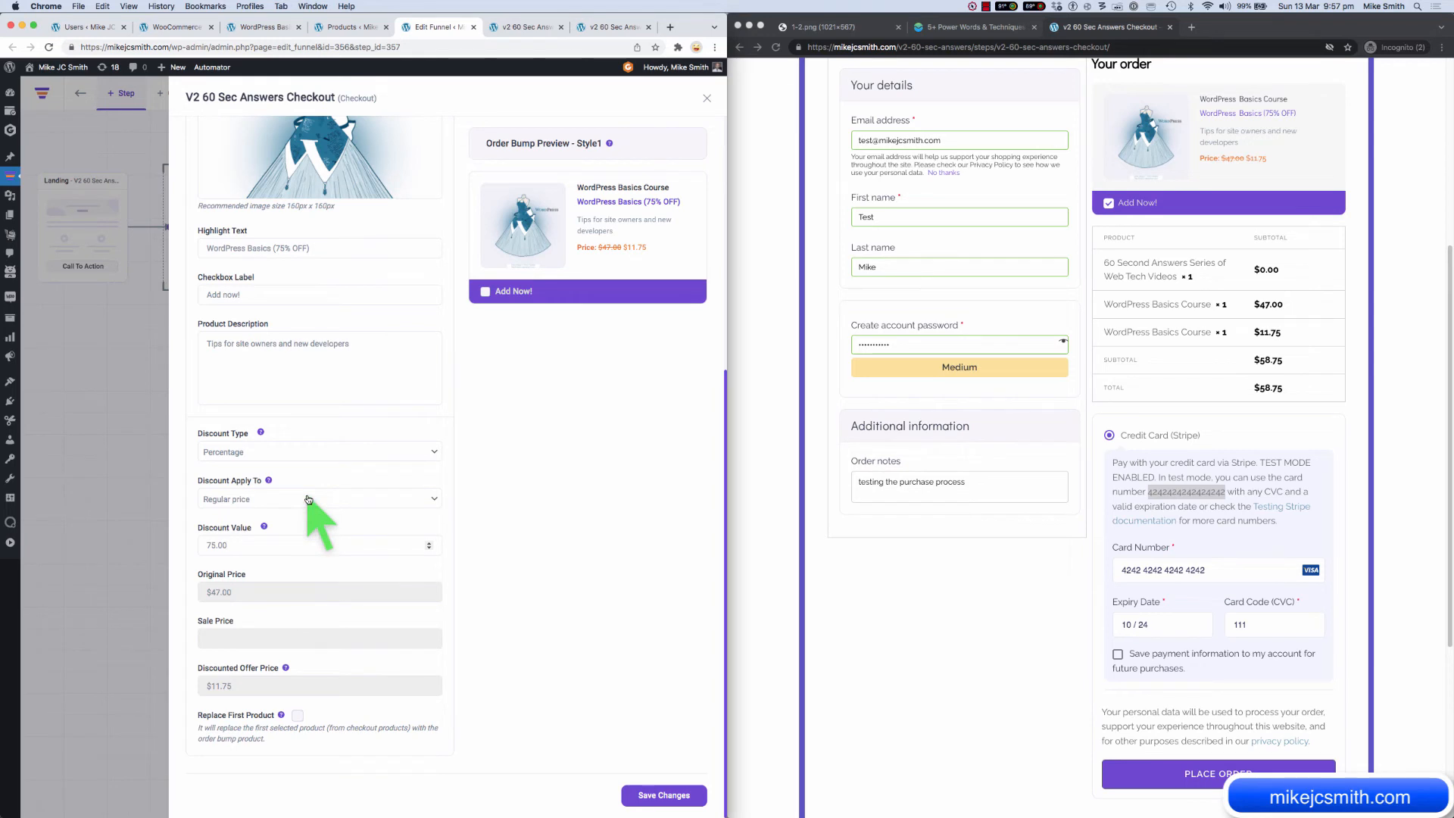
scroll(568, 507, up, 12)
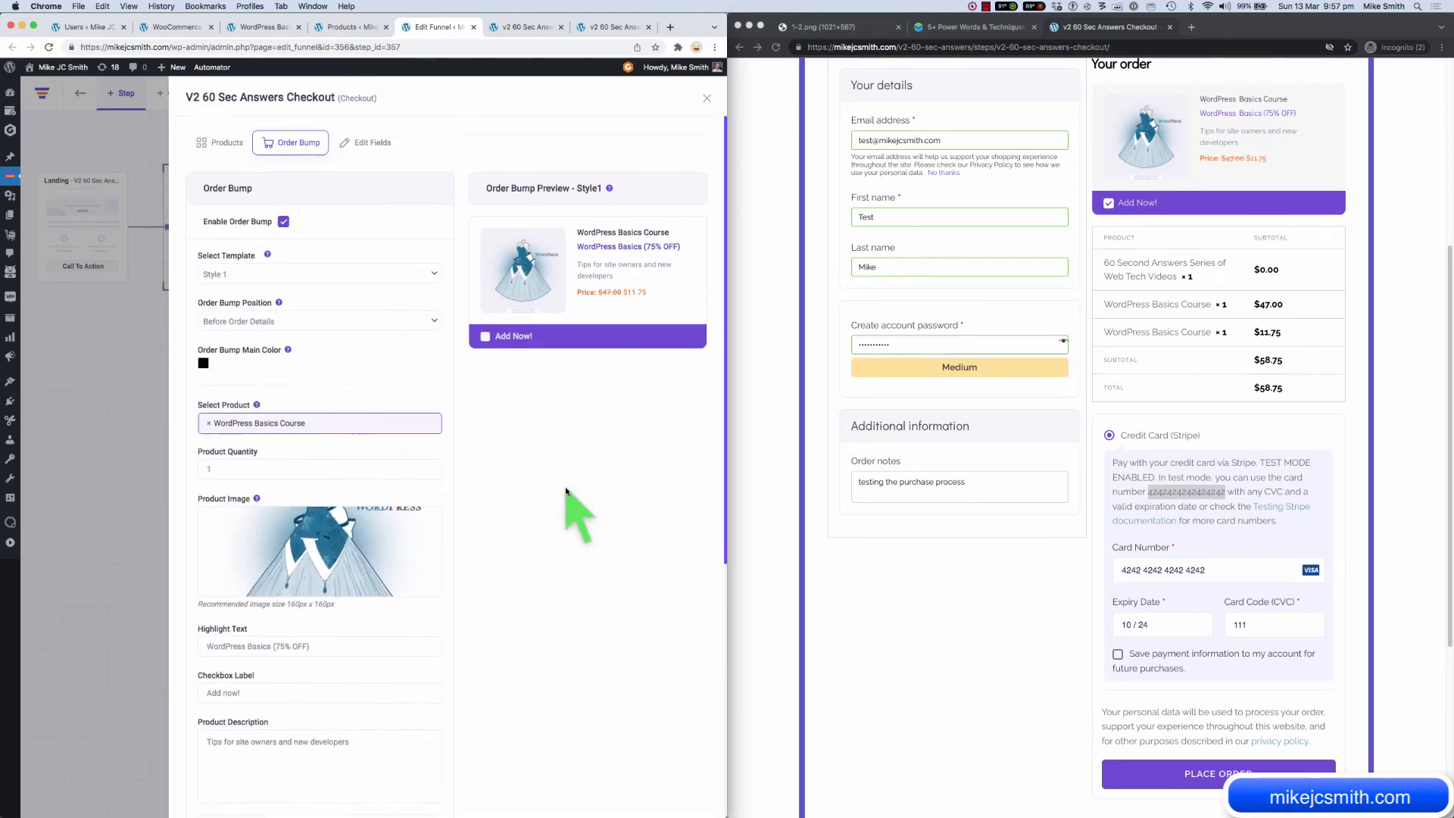
Step: Review the checkout step's billing fields, revisit the product and order bump settings, and return to the funnel canvas
click(376, 144)
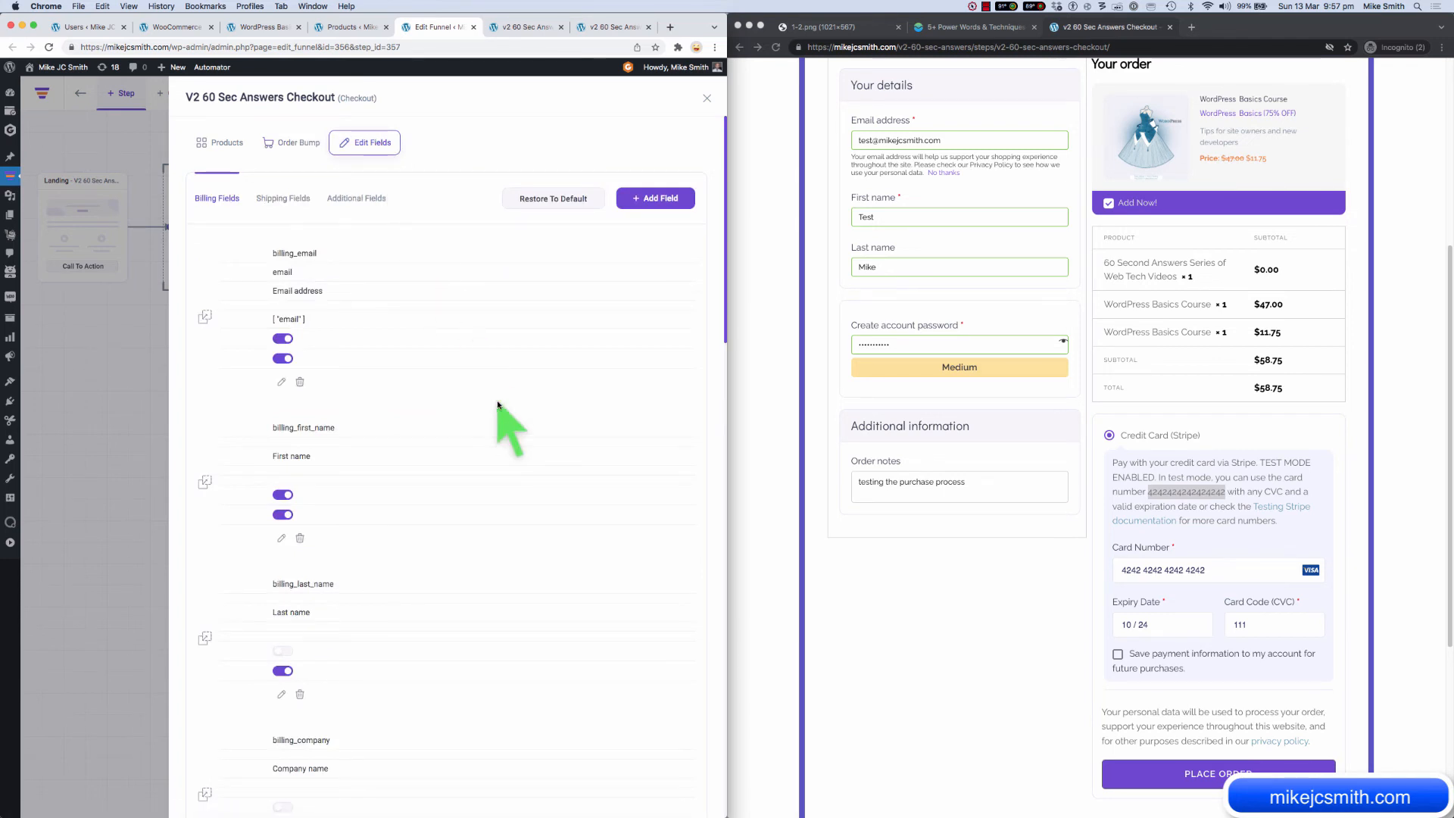
scroll(497, 404, down, 2)
scroll(498, 404, up, 2)
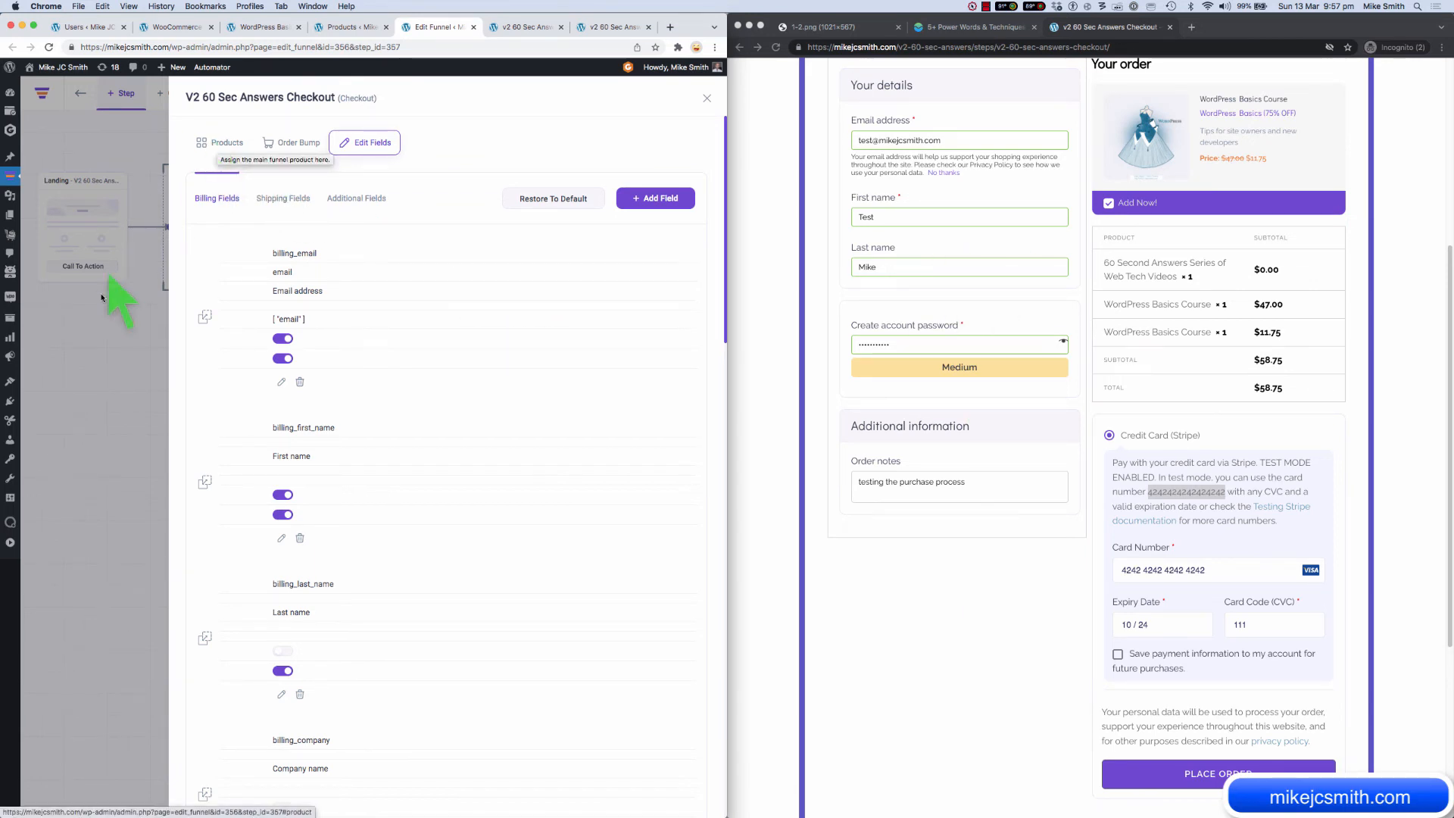
click(217, 144)
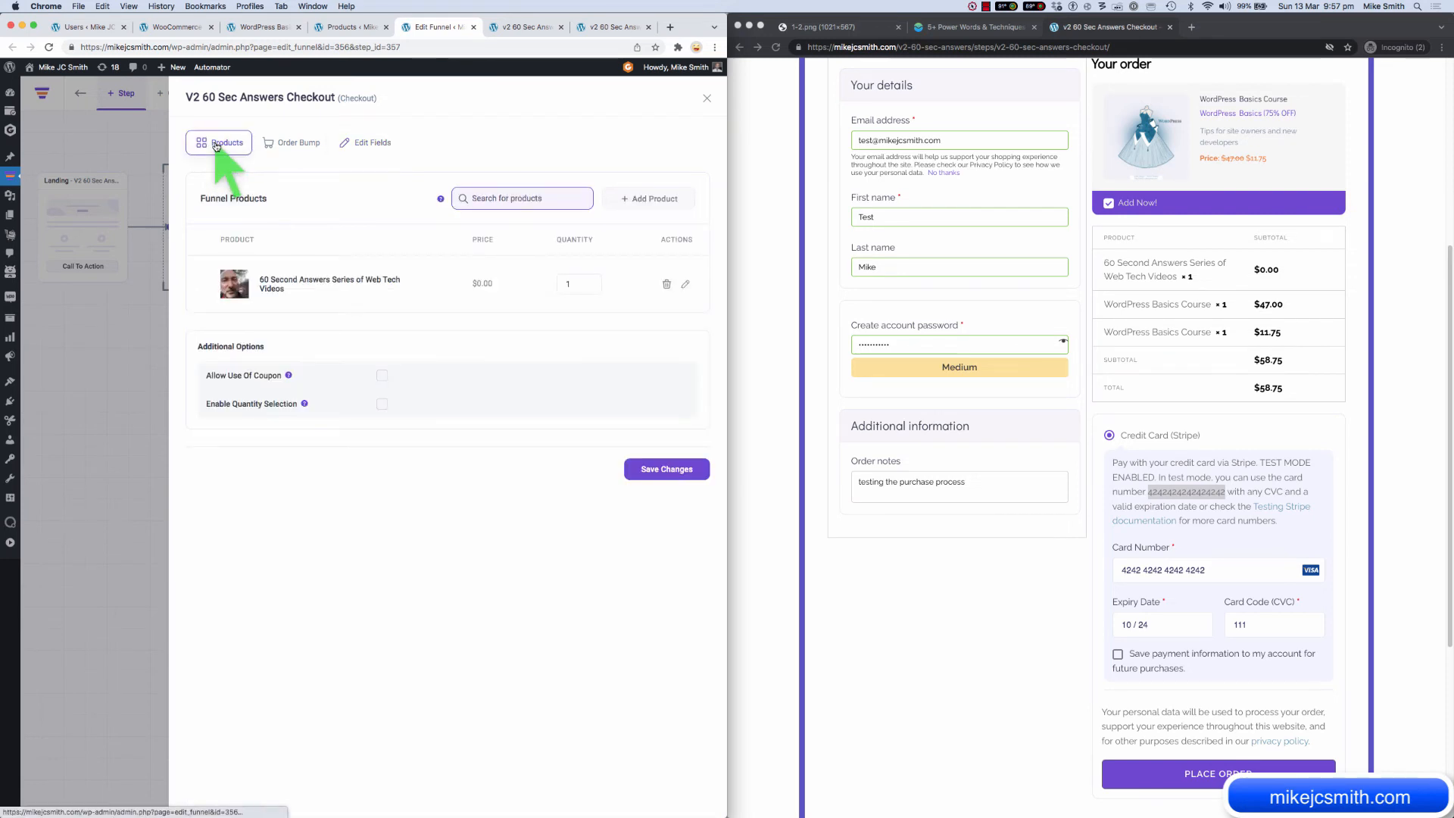
click(288, 143)
click(373, 143)
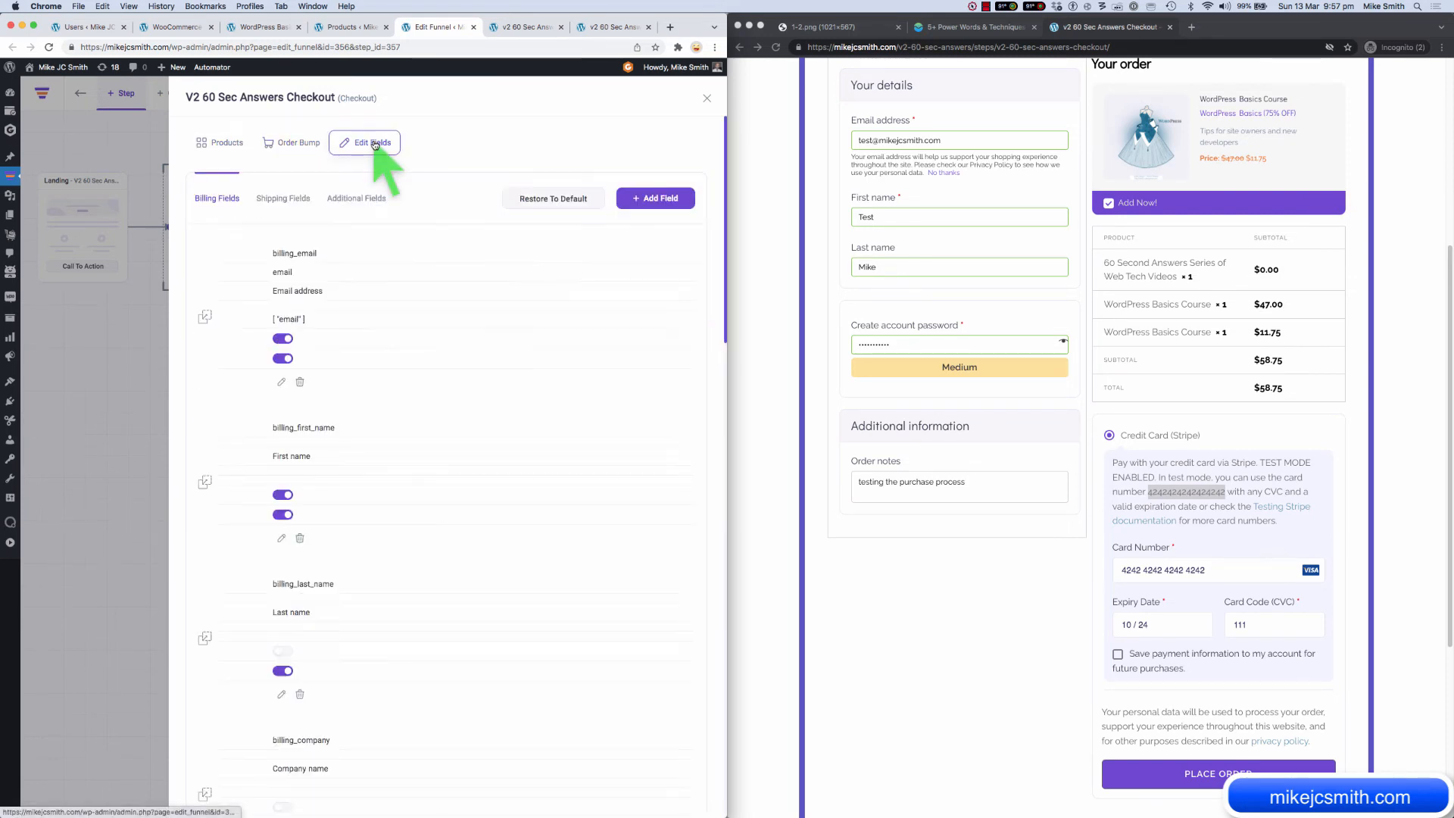
click(102, 440)
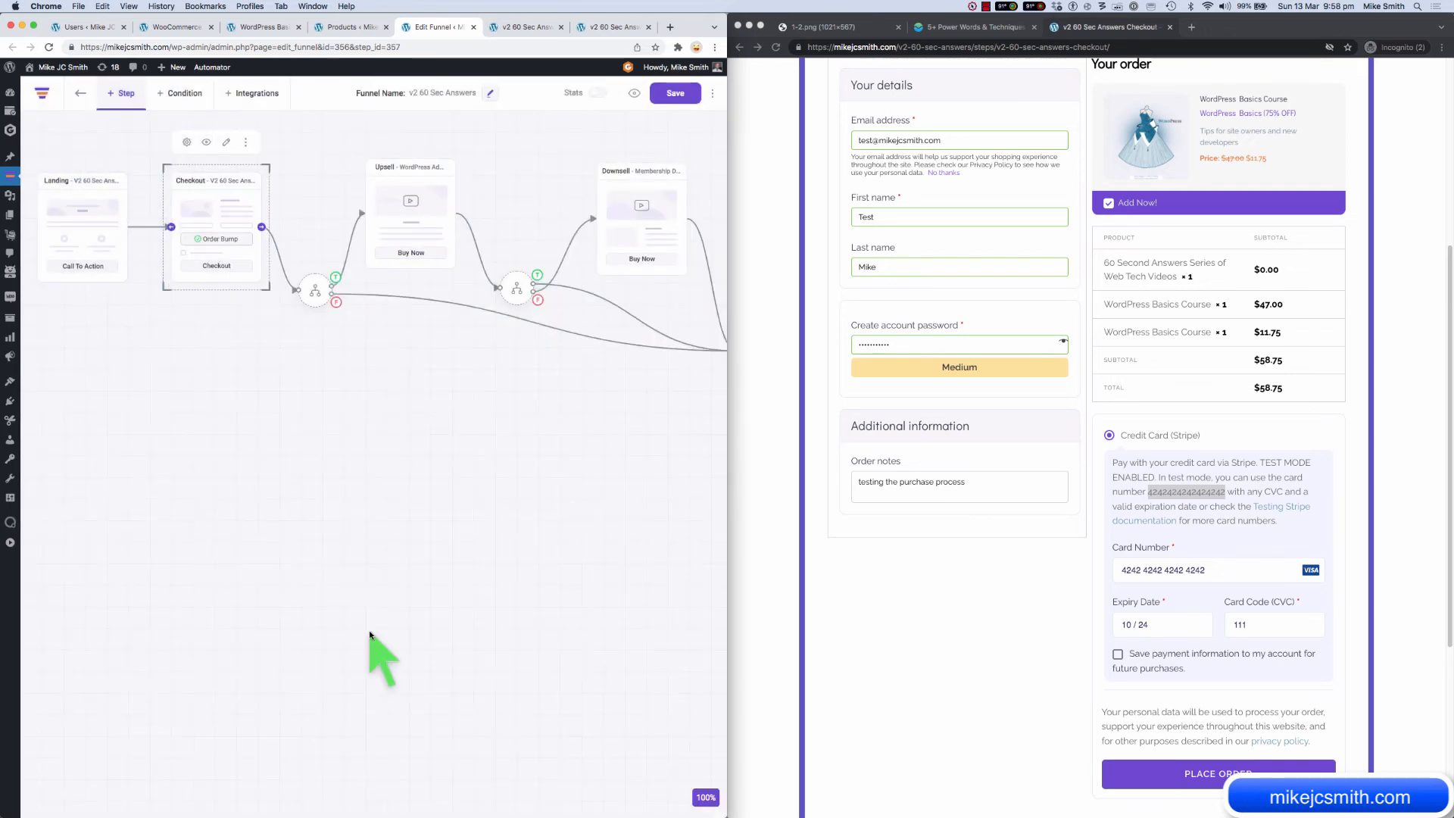
Step: Place the test order on the logged-out funnel checkout and read through the WordPress advanced course upsell offer
click(1006, 692)
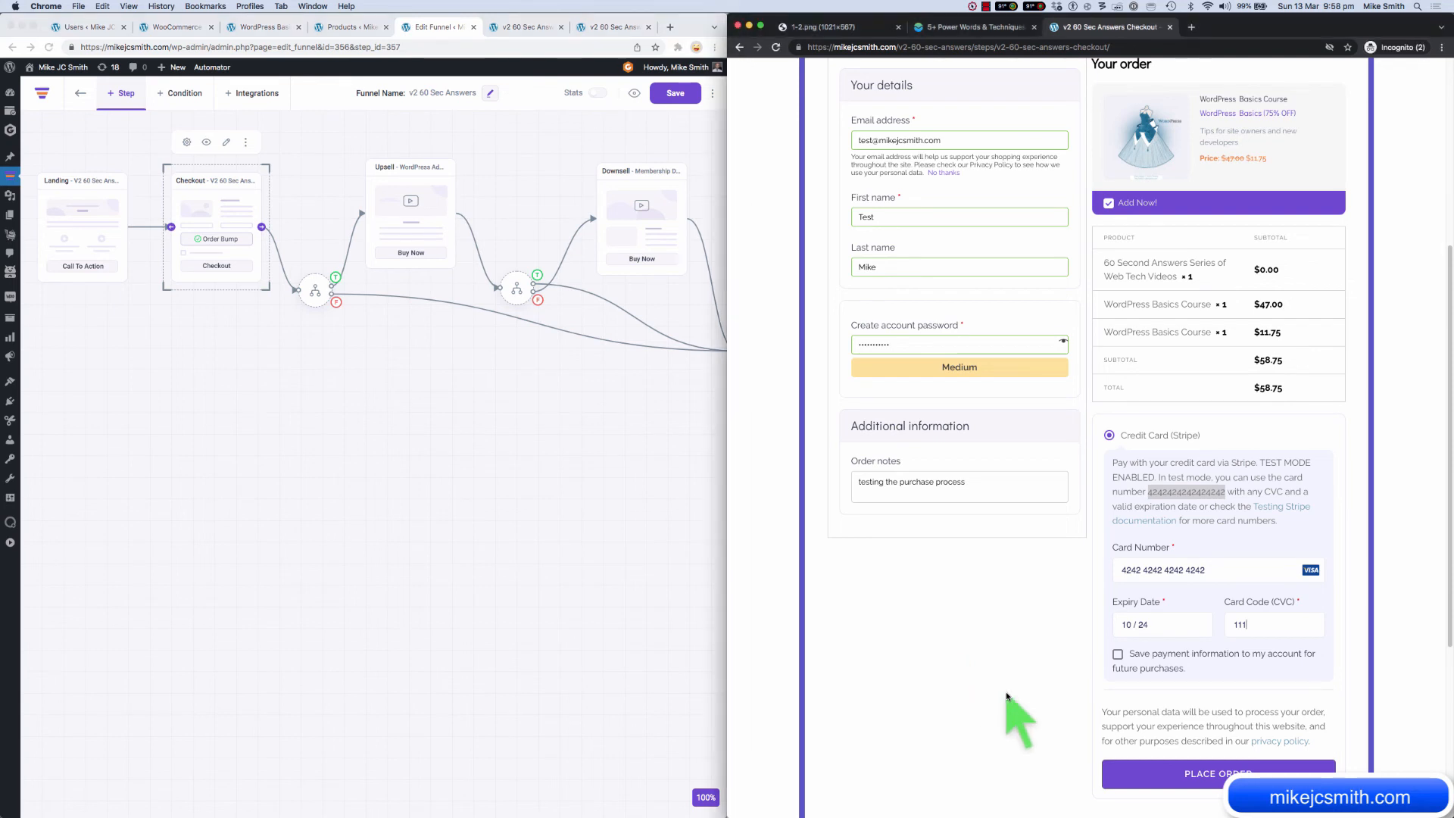
click(1206, 777)
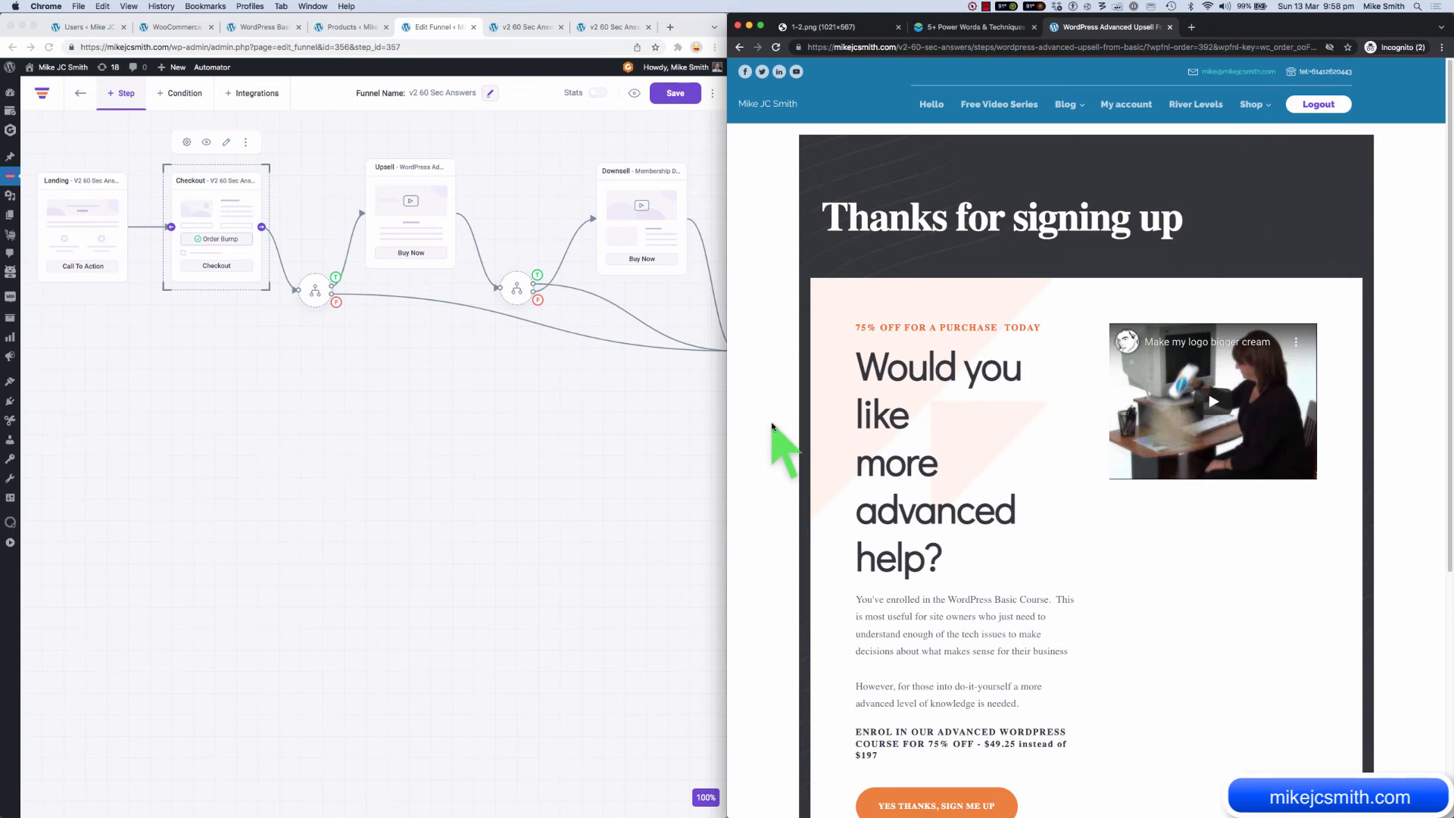
scroll(774, 425, down, 3)
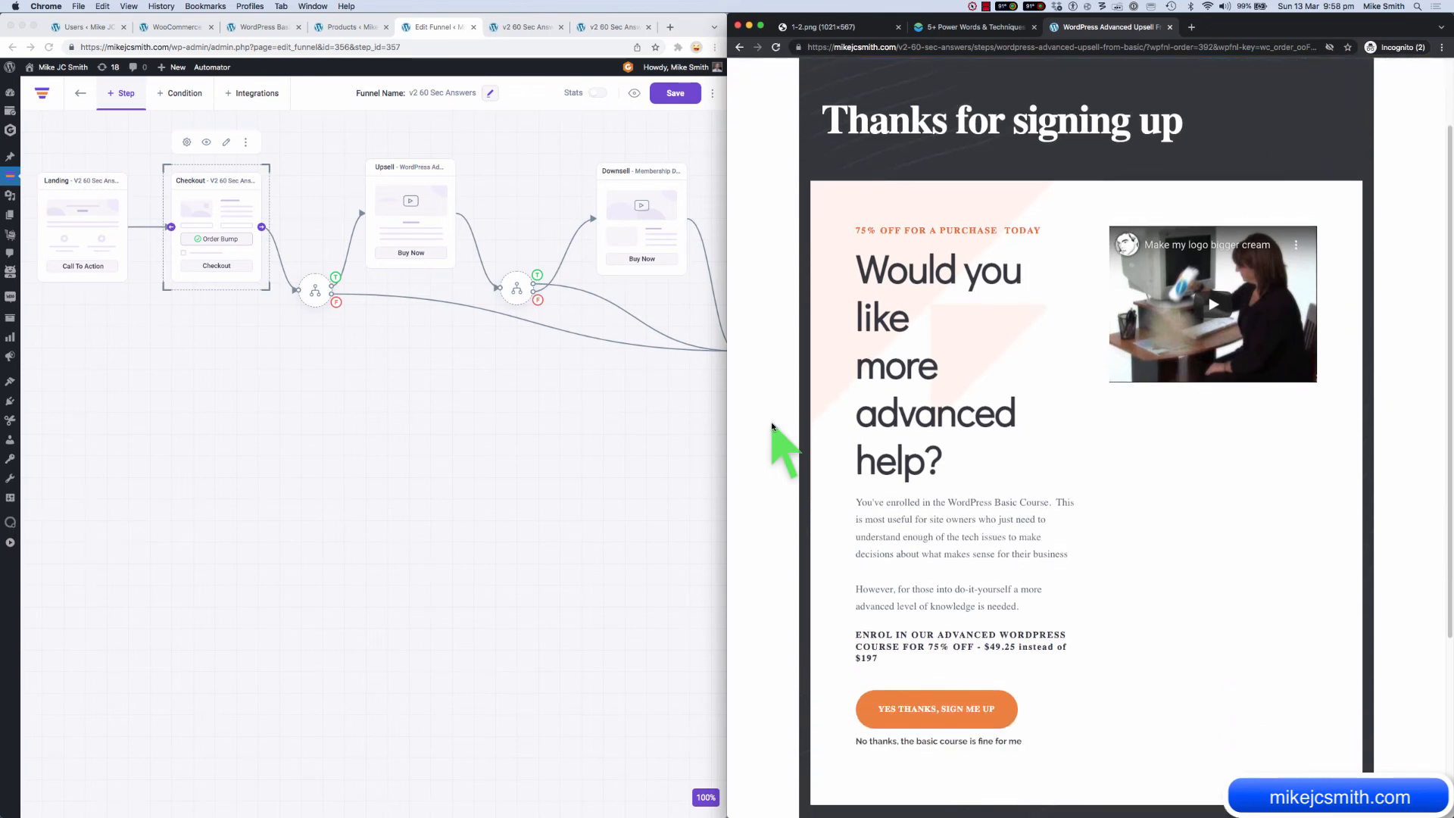
scroll(1040, 499, down, 5)
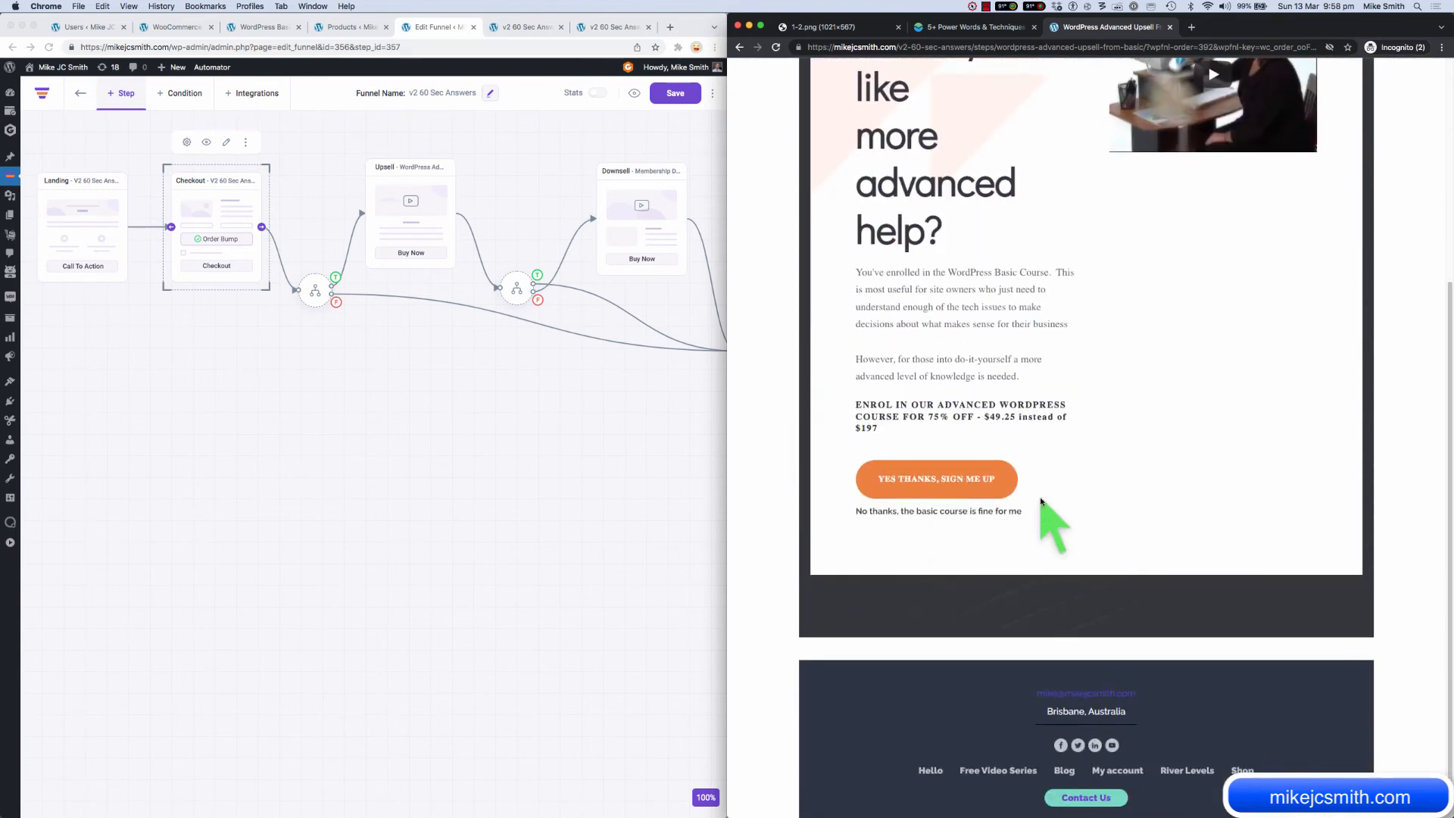
scroll(1040, 499, up, 5)
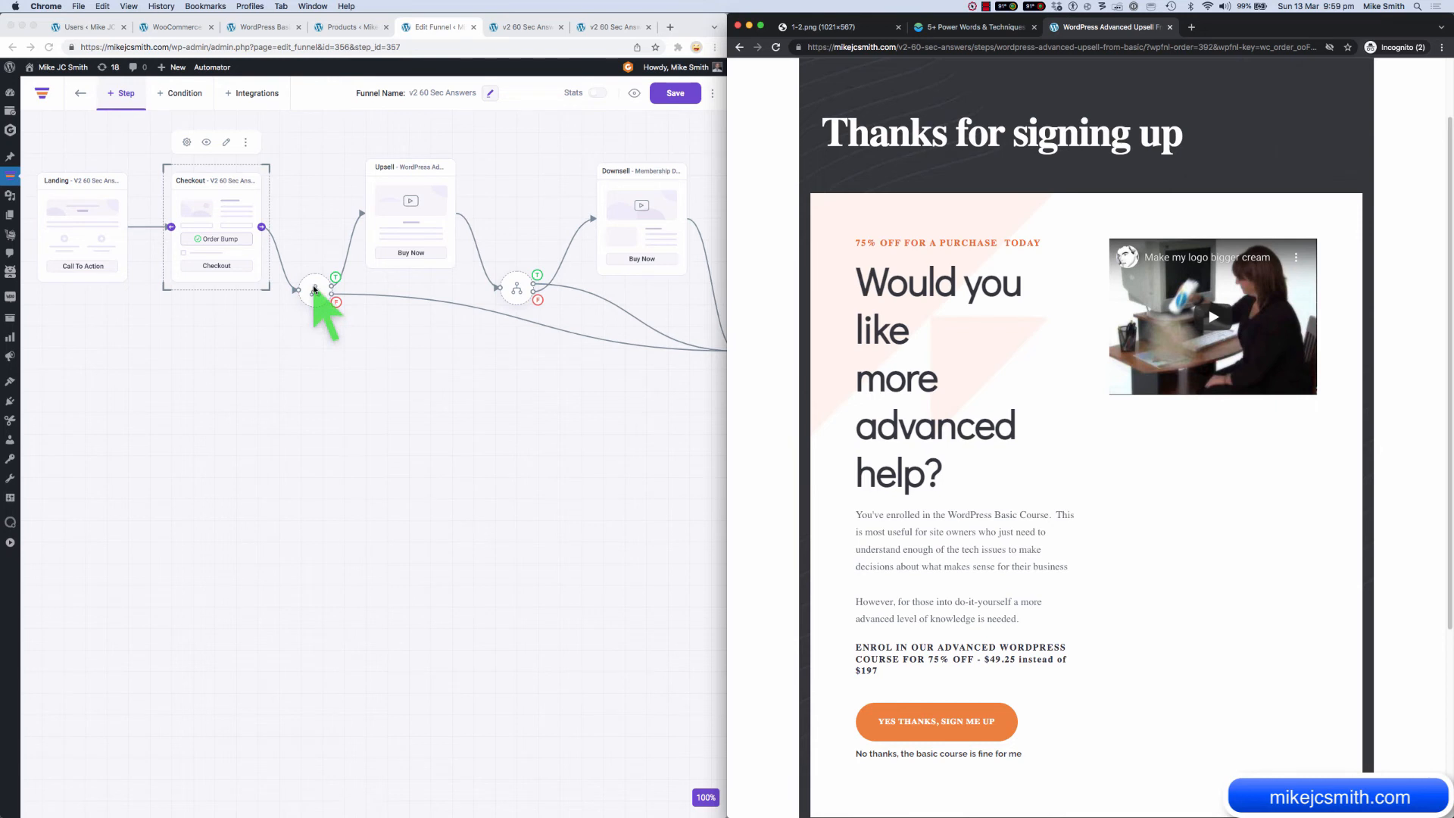
Step: Open the condition that follows the funnel's upsell step, check its upsell rule, and close it without changes
click(516, 290)
click(517, 299)
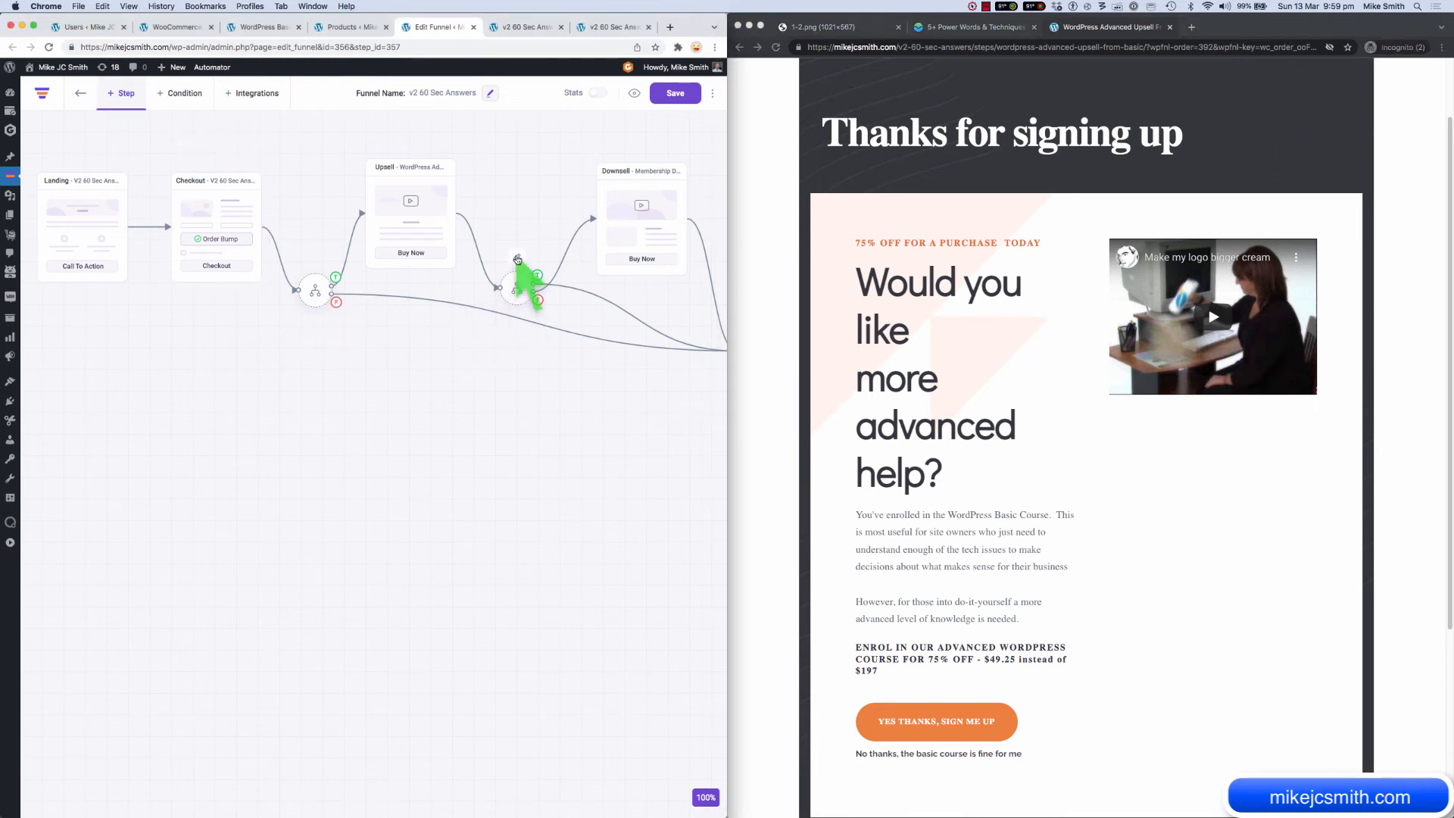
click(517, 259)
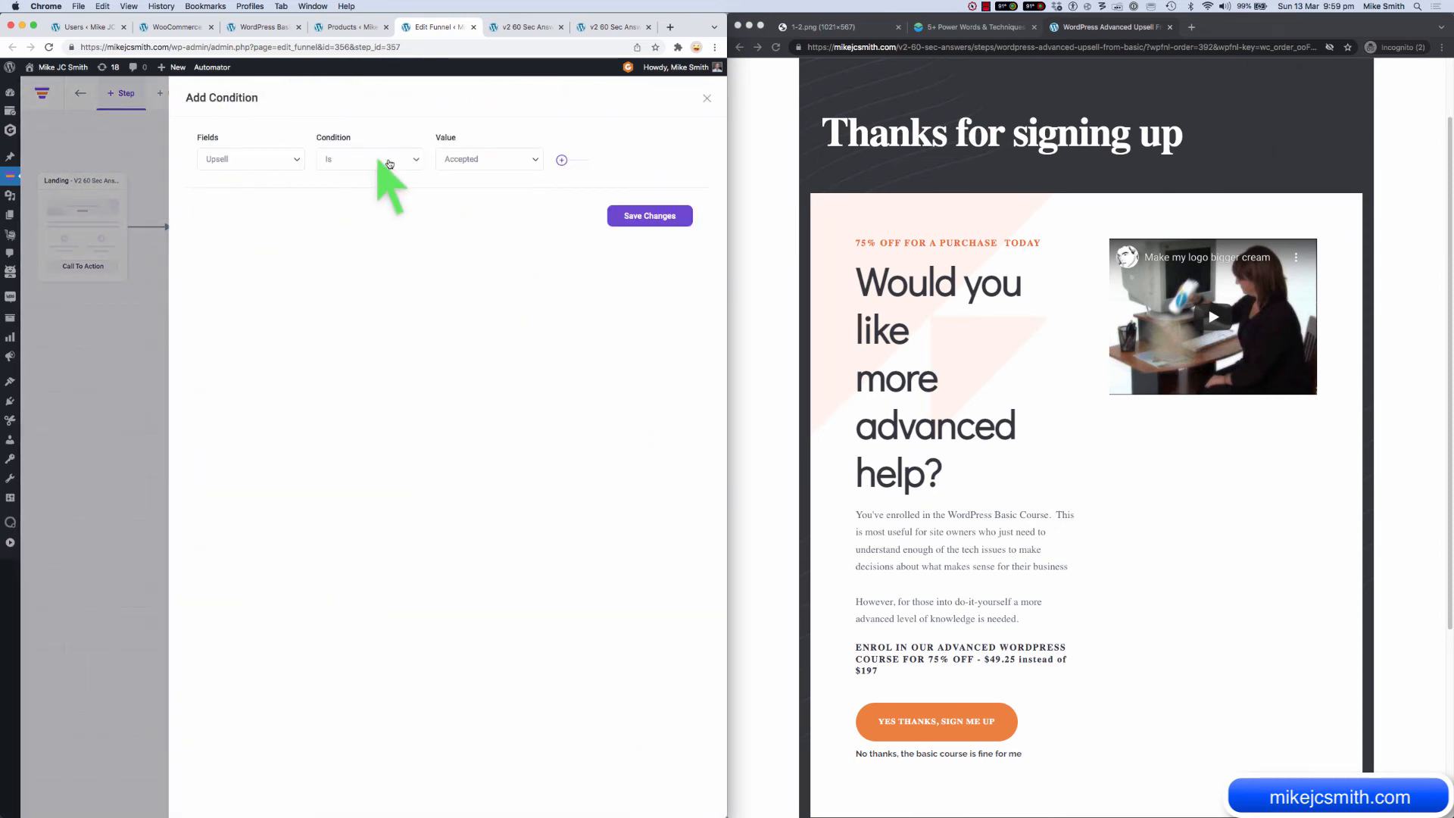
click(561, 160)
click(705, 98)
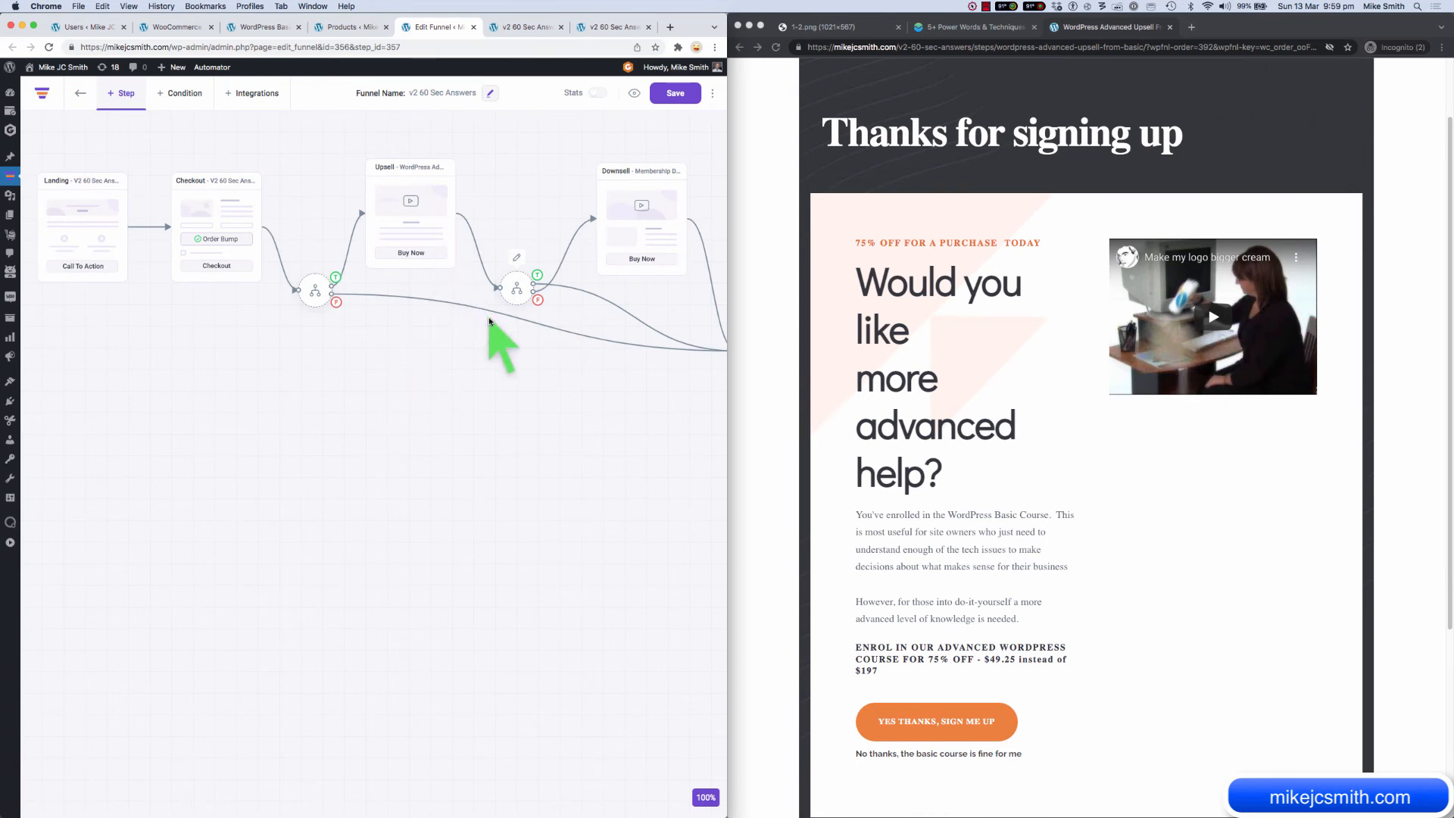
Step: Decline the advanced course upsell on the logged-out site and accept the Membership Access downsell offer
drag(503, 396, 357, 431)
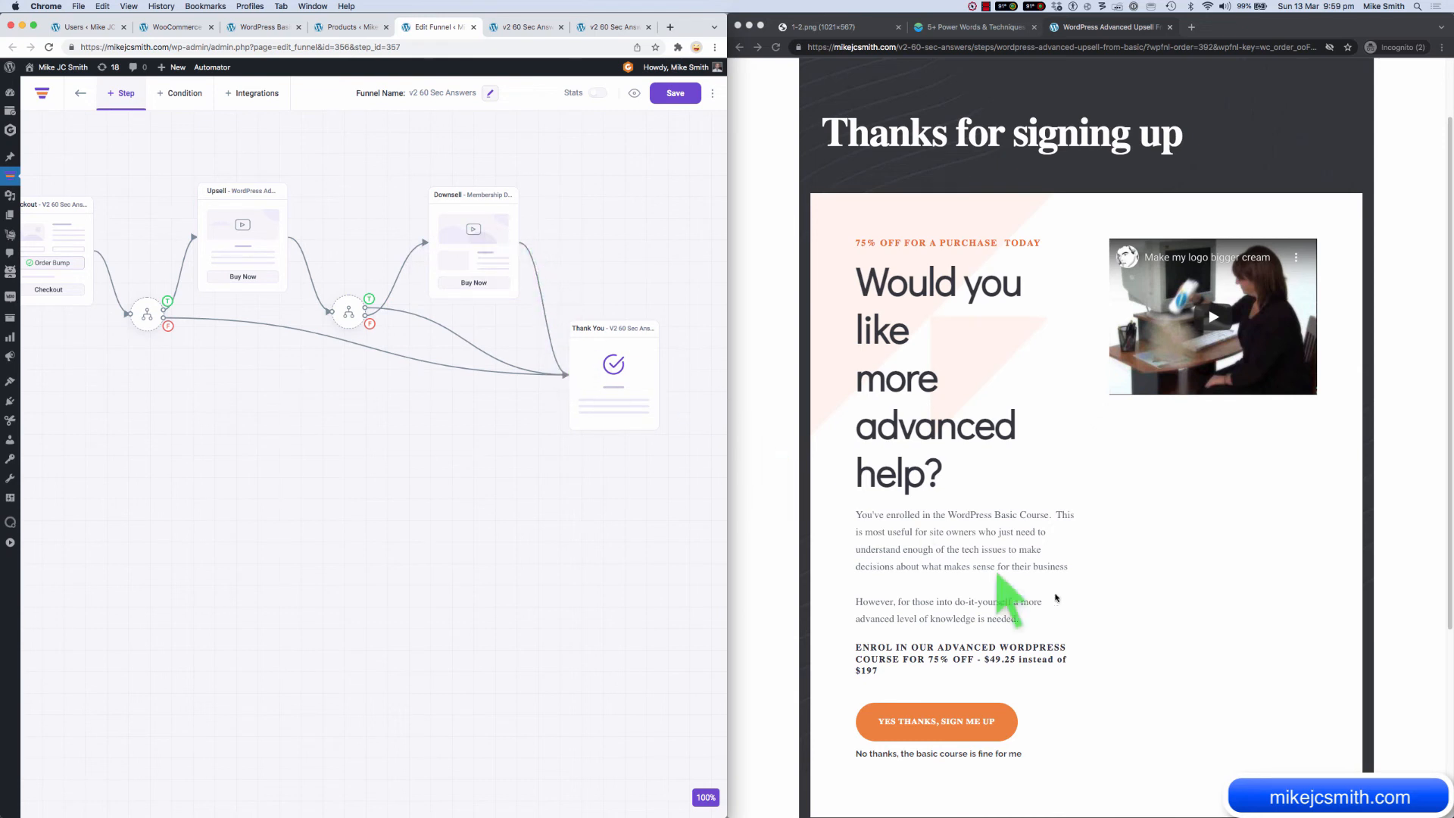
scroll(1139, 617, down, 2)
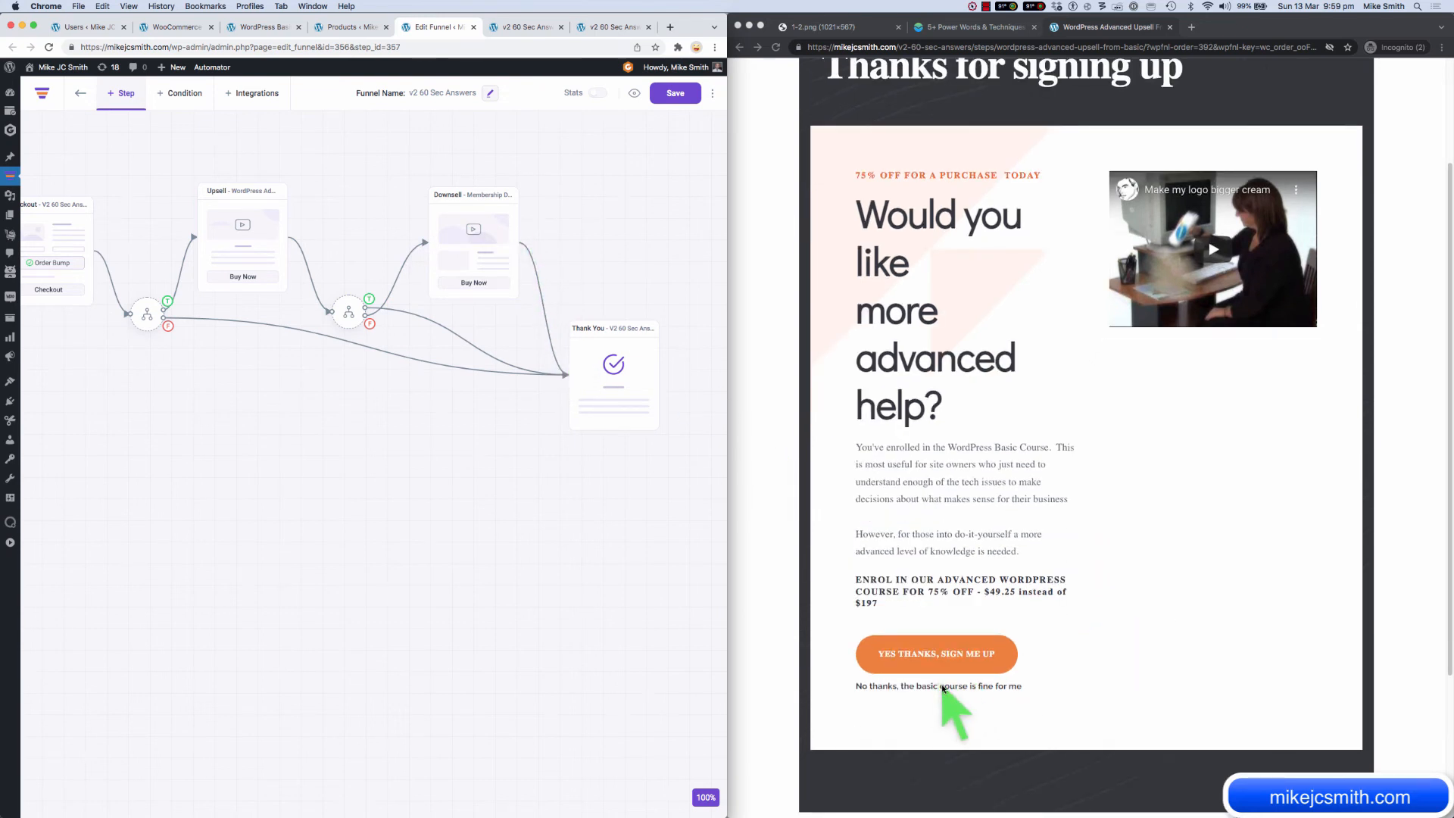
click(989, 700)
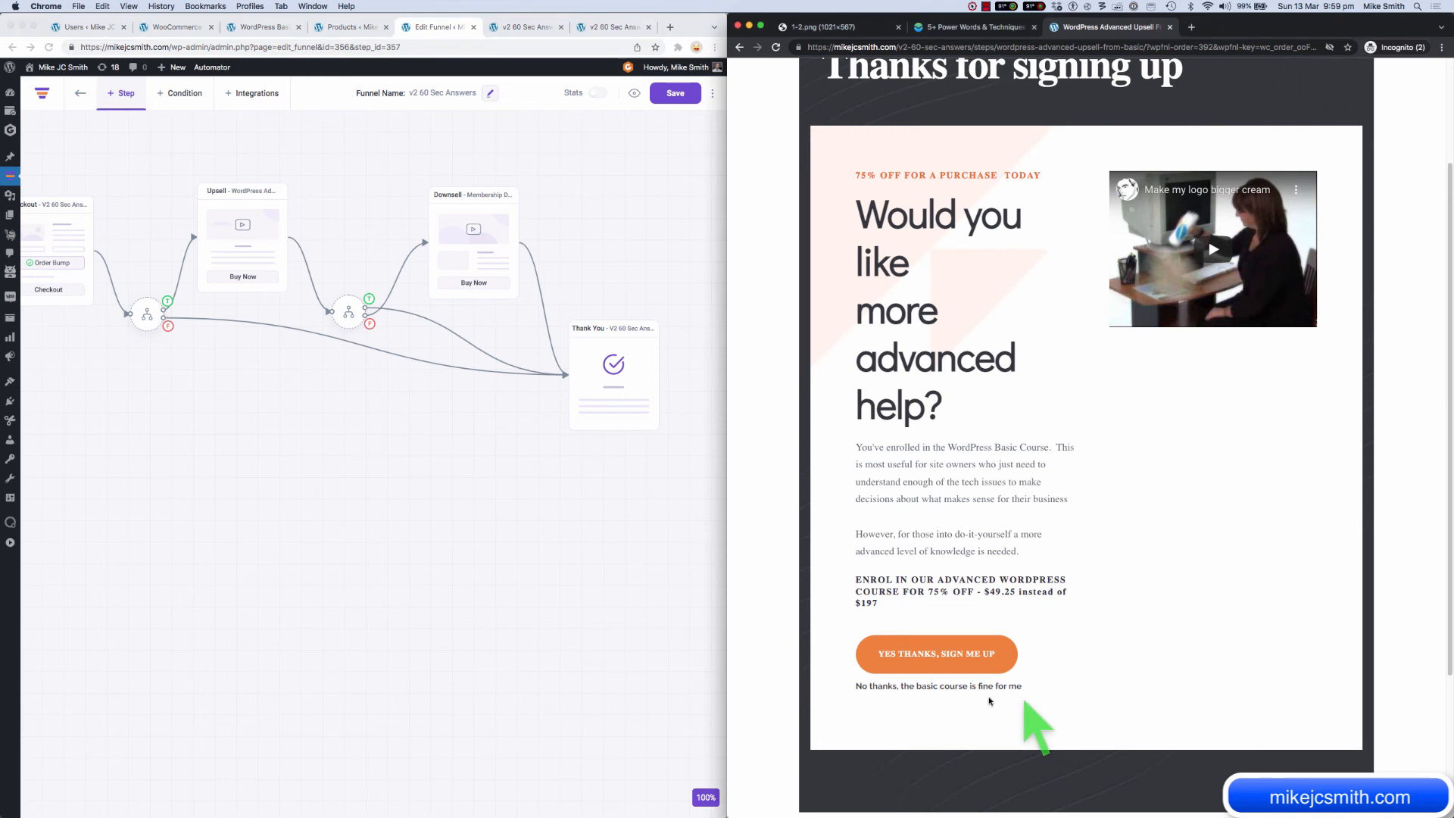
click(946, 687)
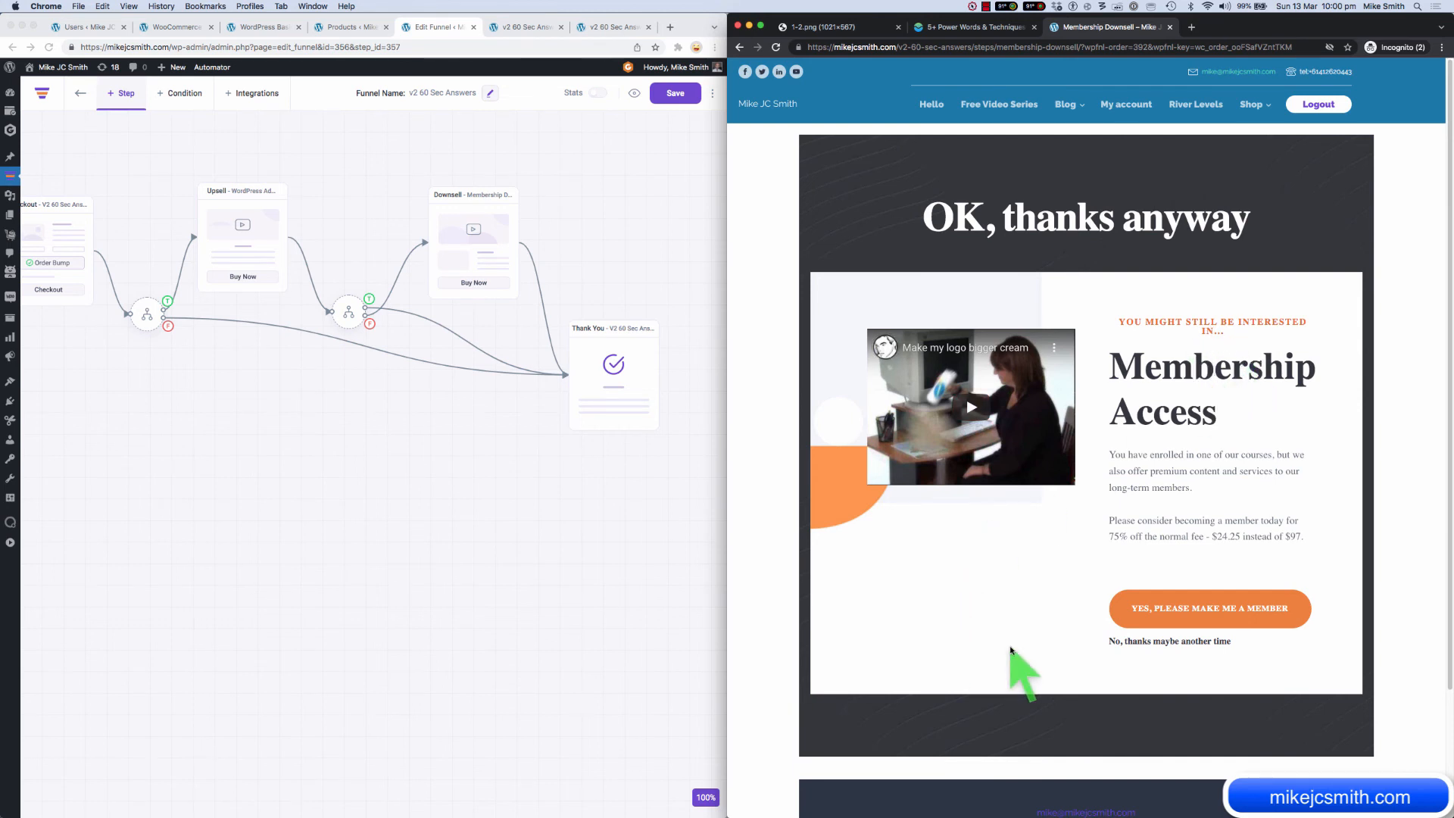
click(1158, 607)
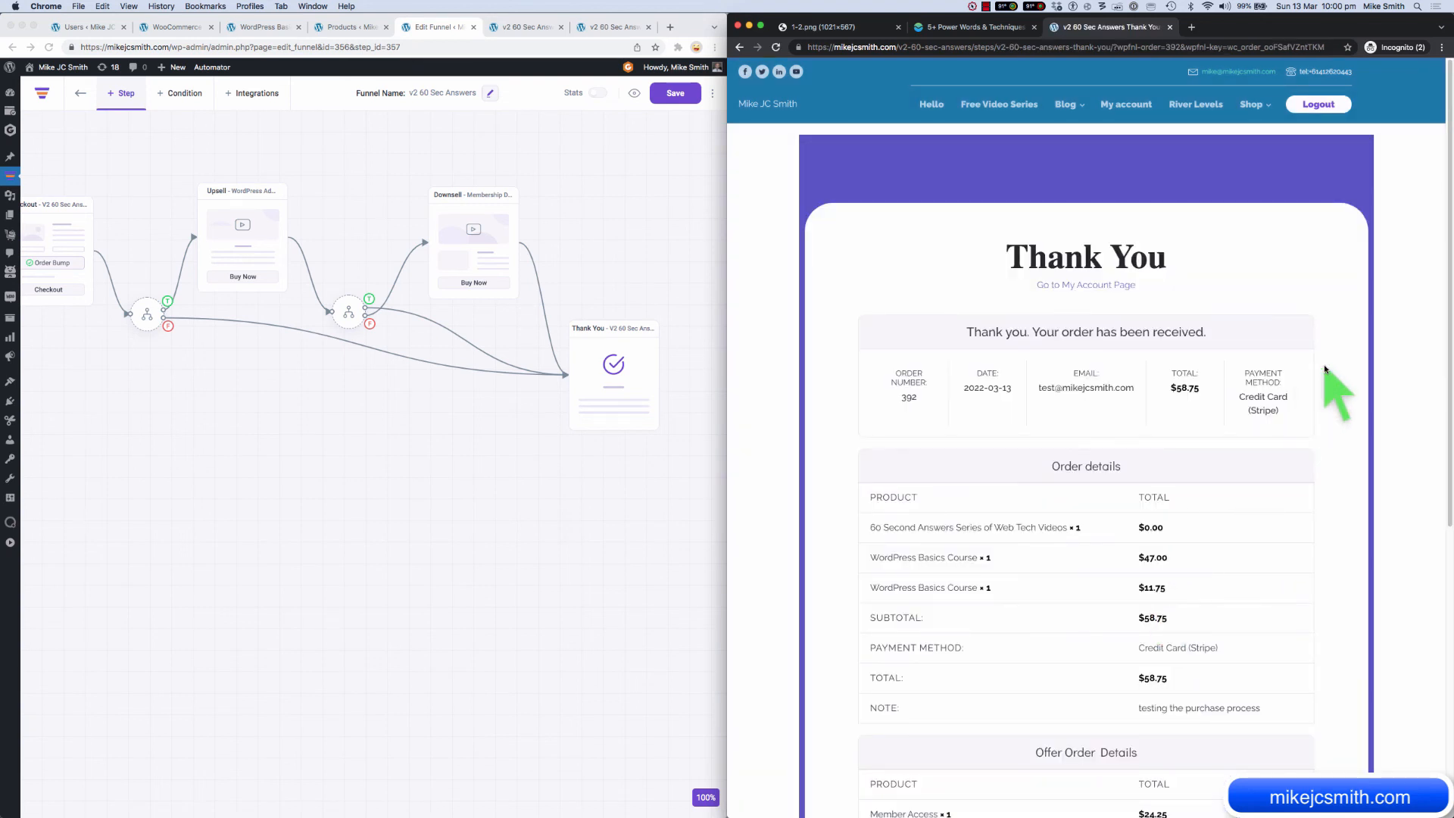
Step: Review the order details and offer order details on the Thank You page, and open the My Account page to check the enrolled courses
scroll(1324, 365, down, 3)
scroll(1324, 365, down, 1)
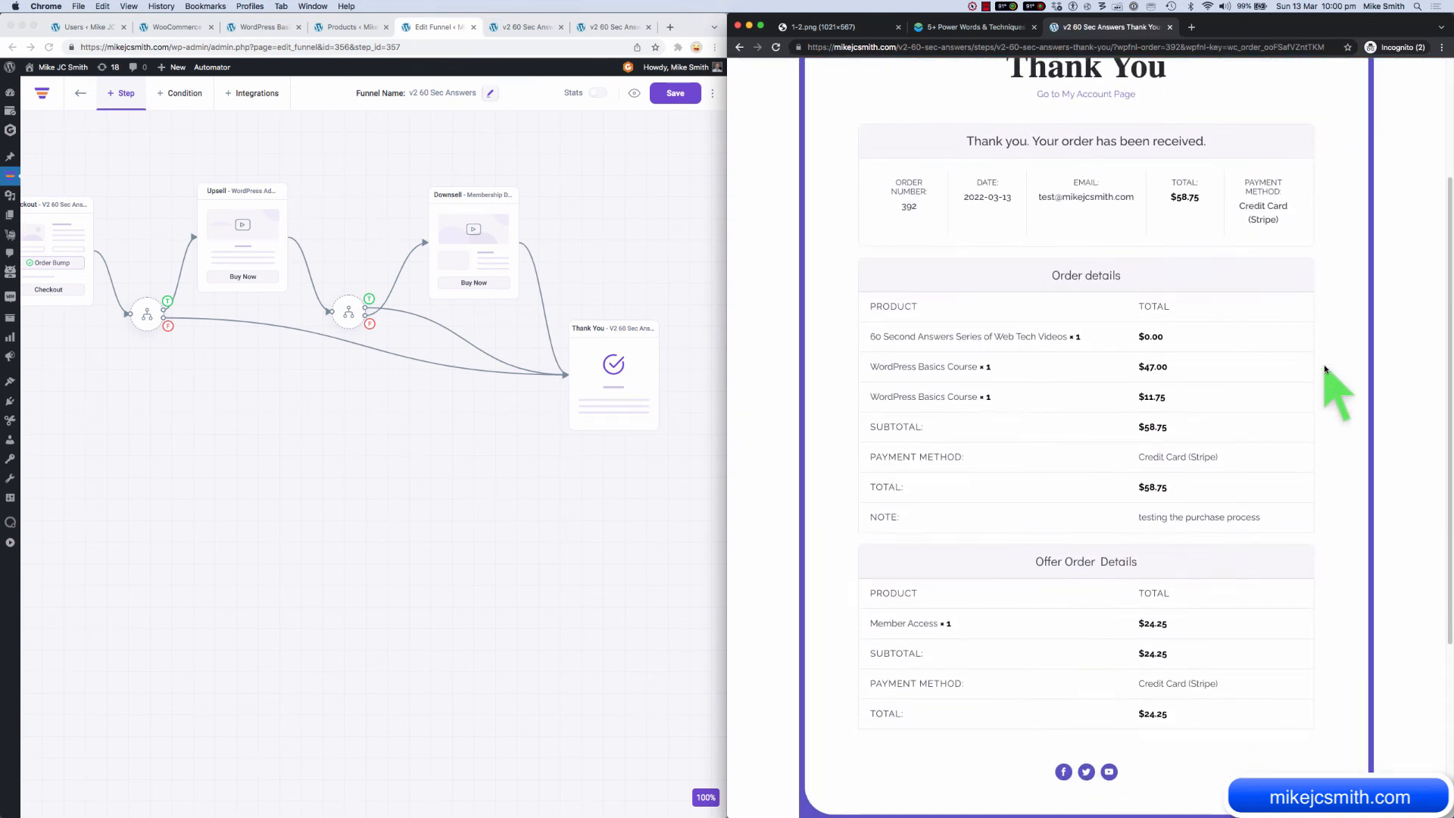
scroll(1323, 365, up, 1)
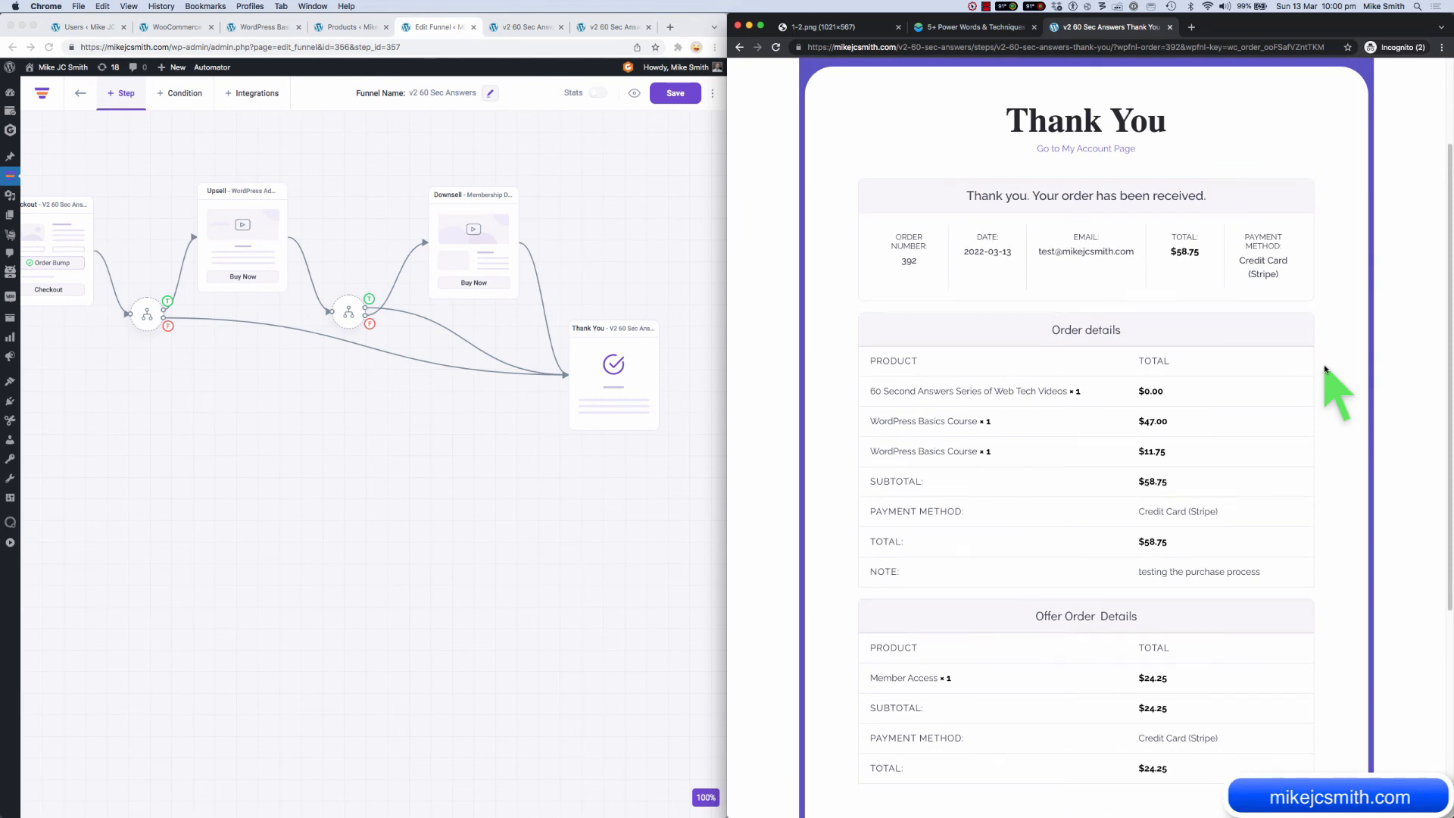
scroll(1323, 369, down, 3)
scroll(1323, 368, up, 4)
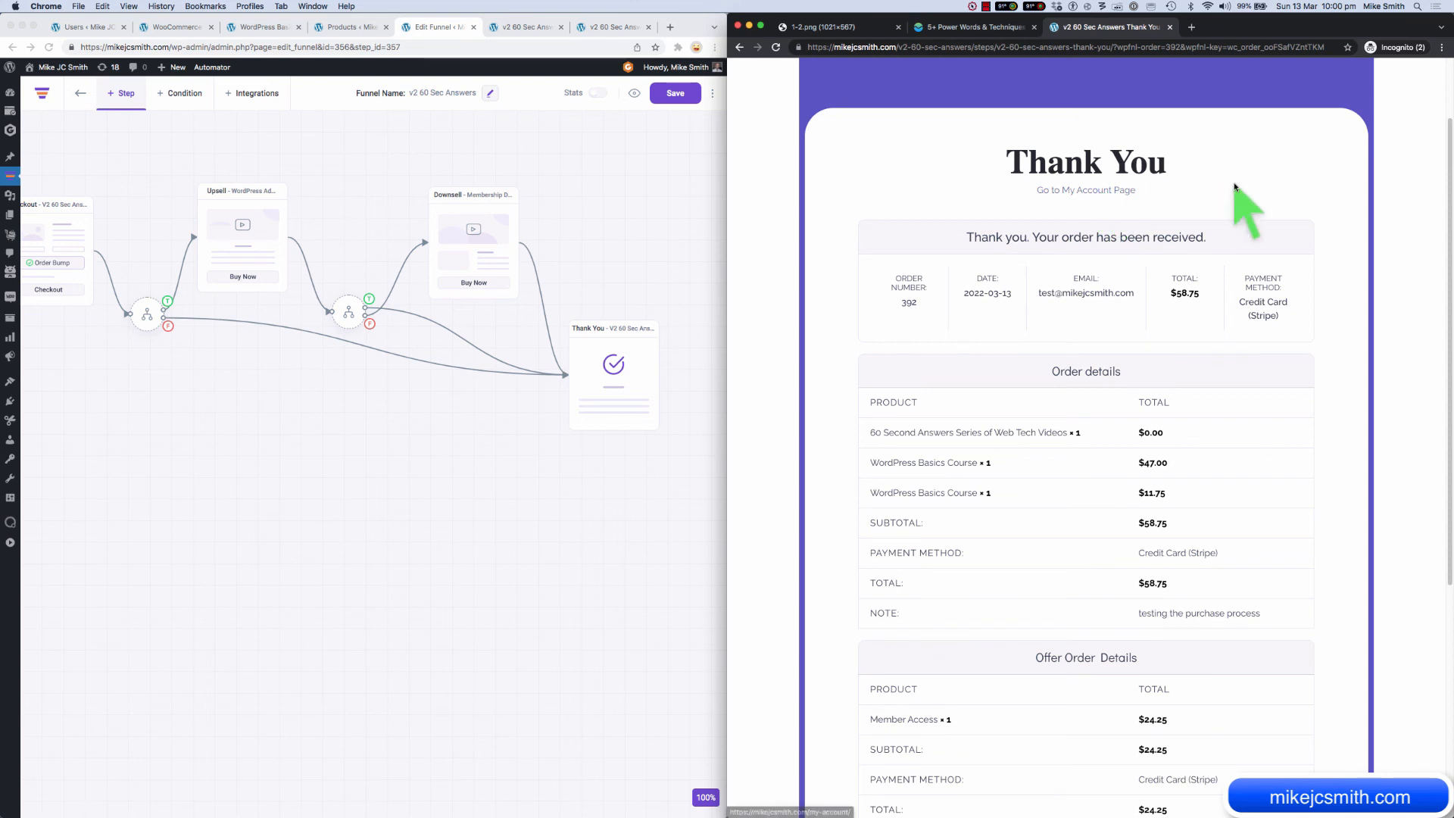
scroll(1246, 211, up, 2)
click(1089, 242)
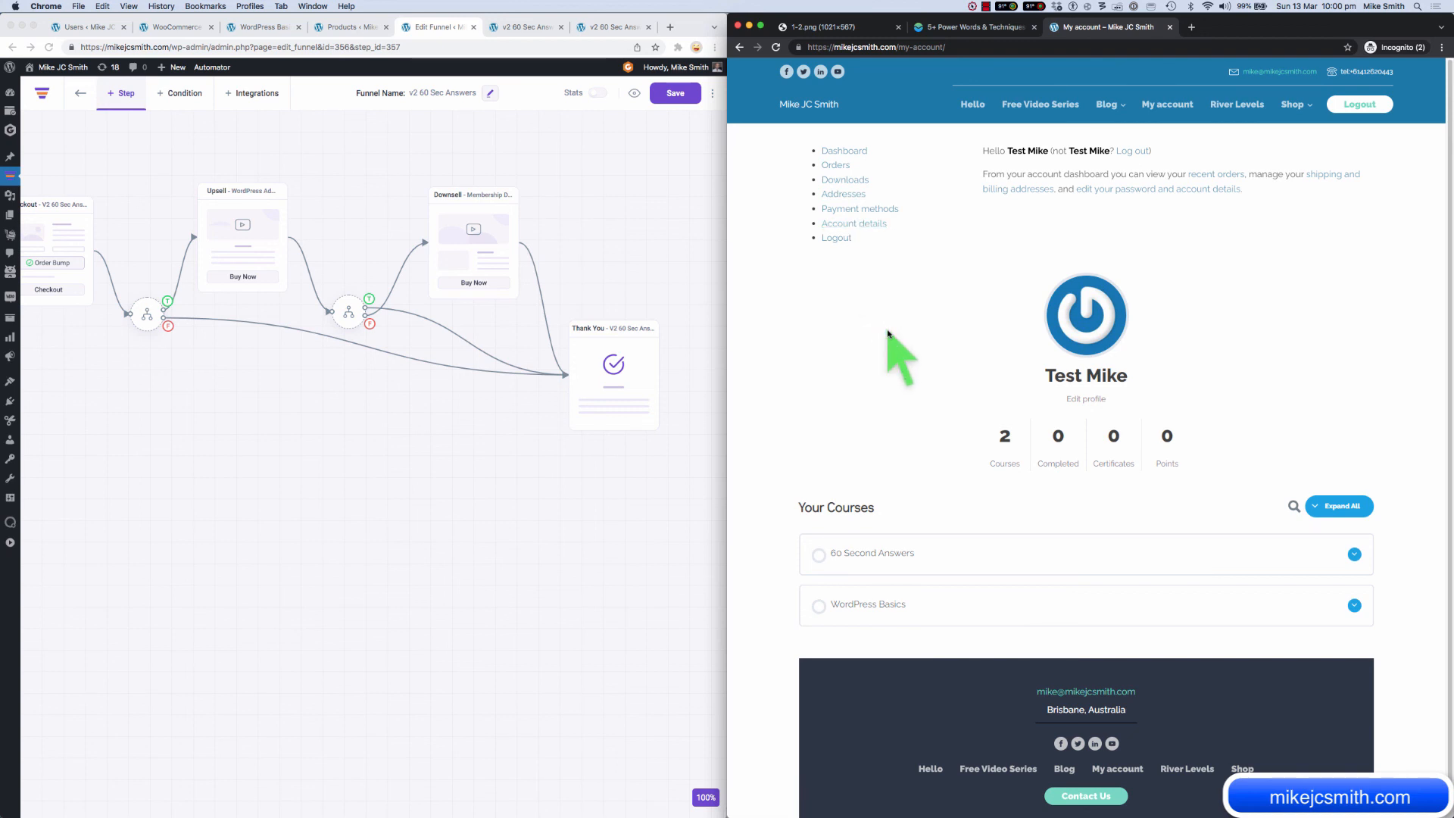
Step: Switch back to the funnel editor, enlarge its window to the whole screen, and expand the WordPress admin menu
click(573, 486)
key(ctrl+alt+Return)
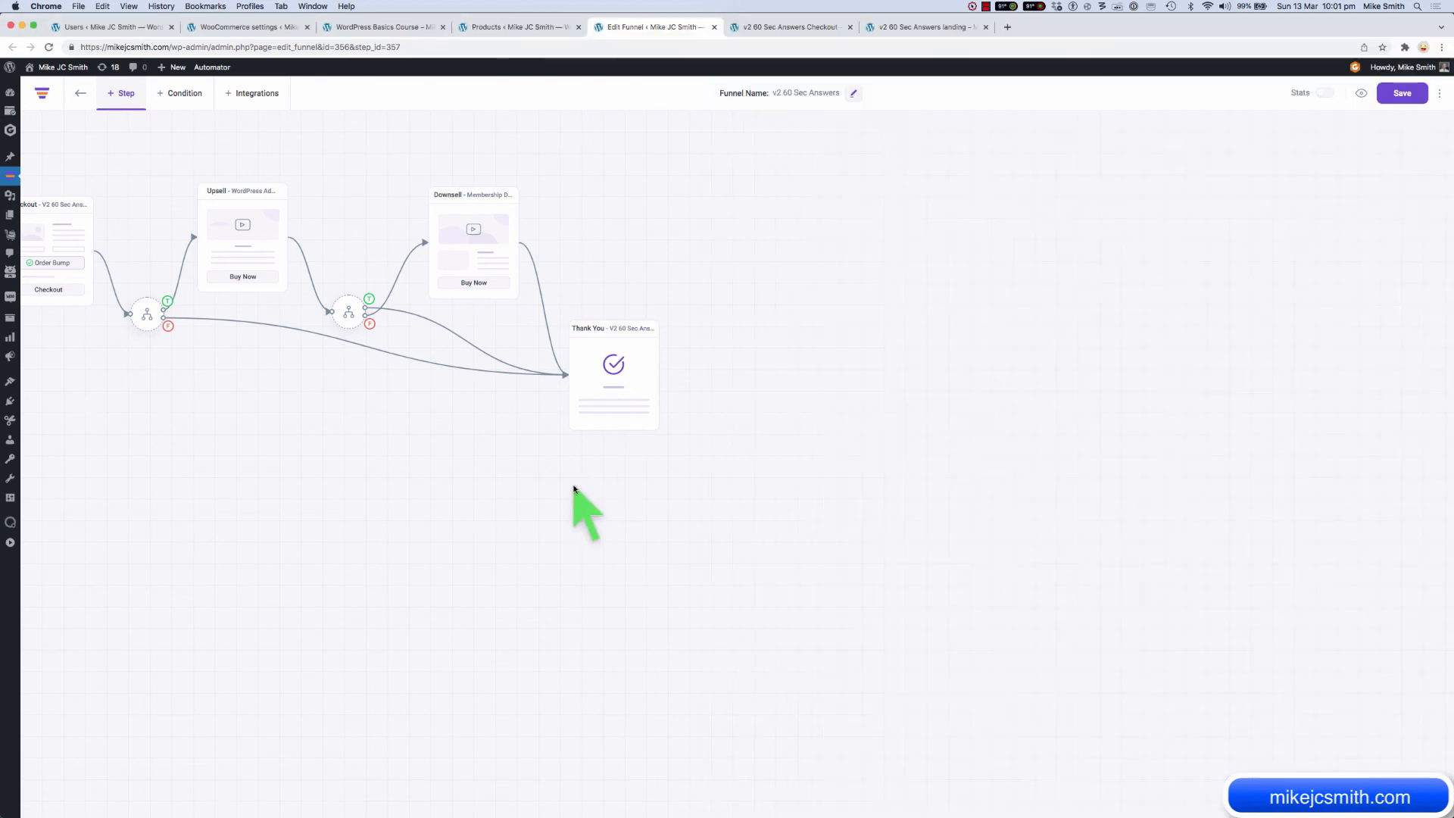
drag(573, 487, 900, 521)
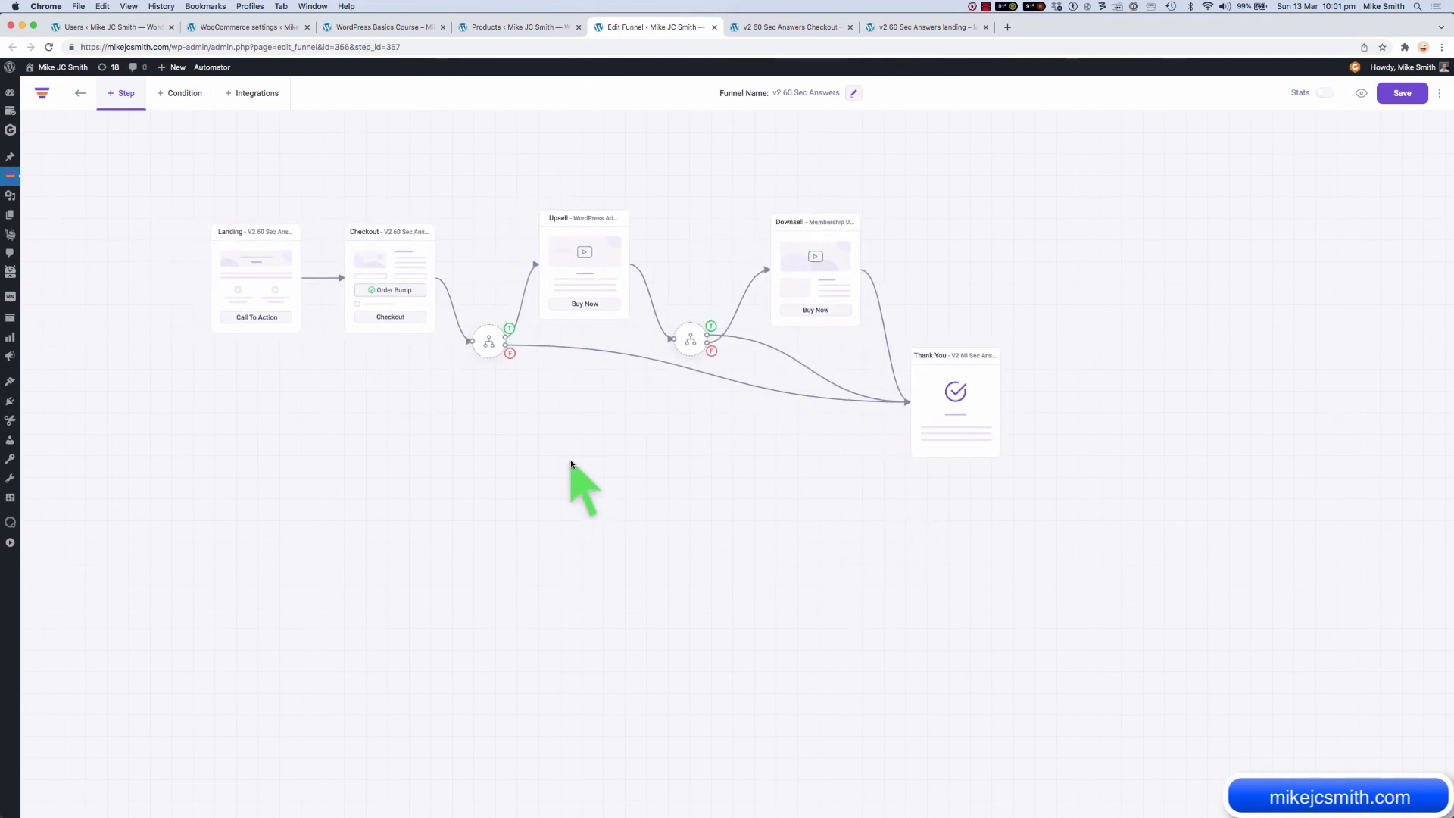
click(10, 543)
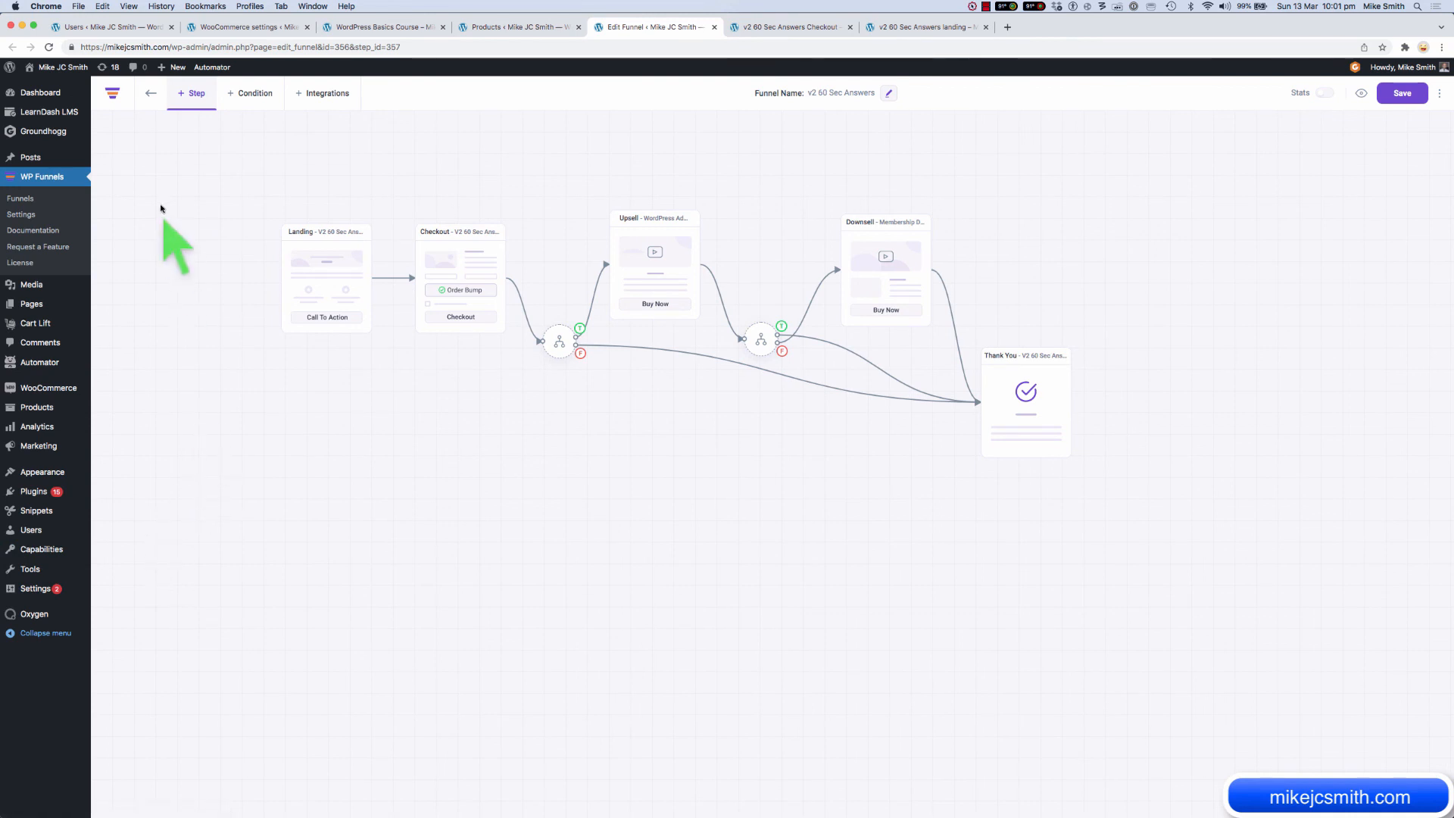
mouse_move(54, 139)
mouse_move(63, 114)
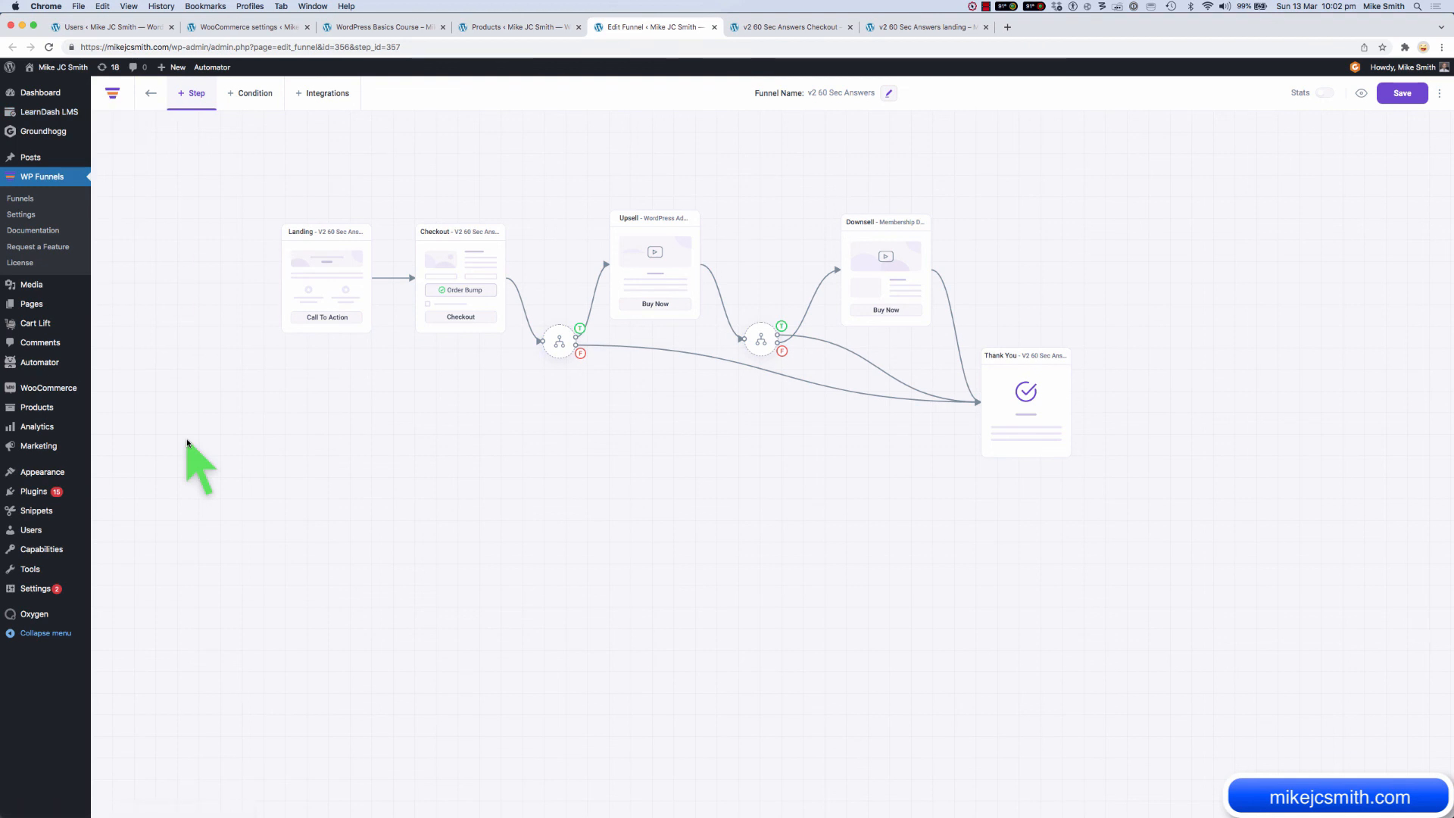
mouse_move(71, 390)
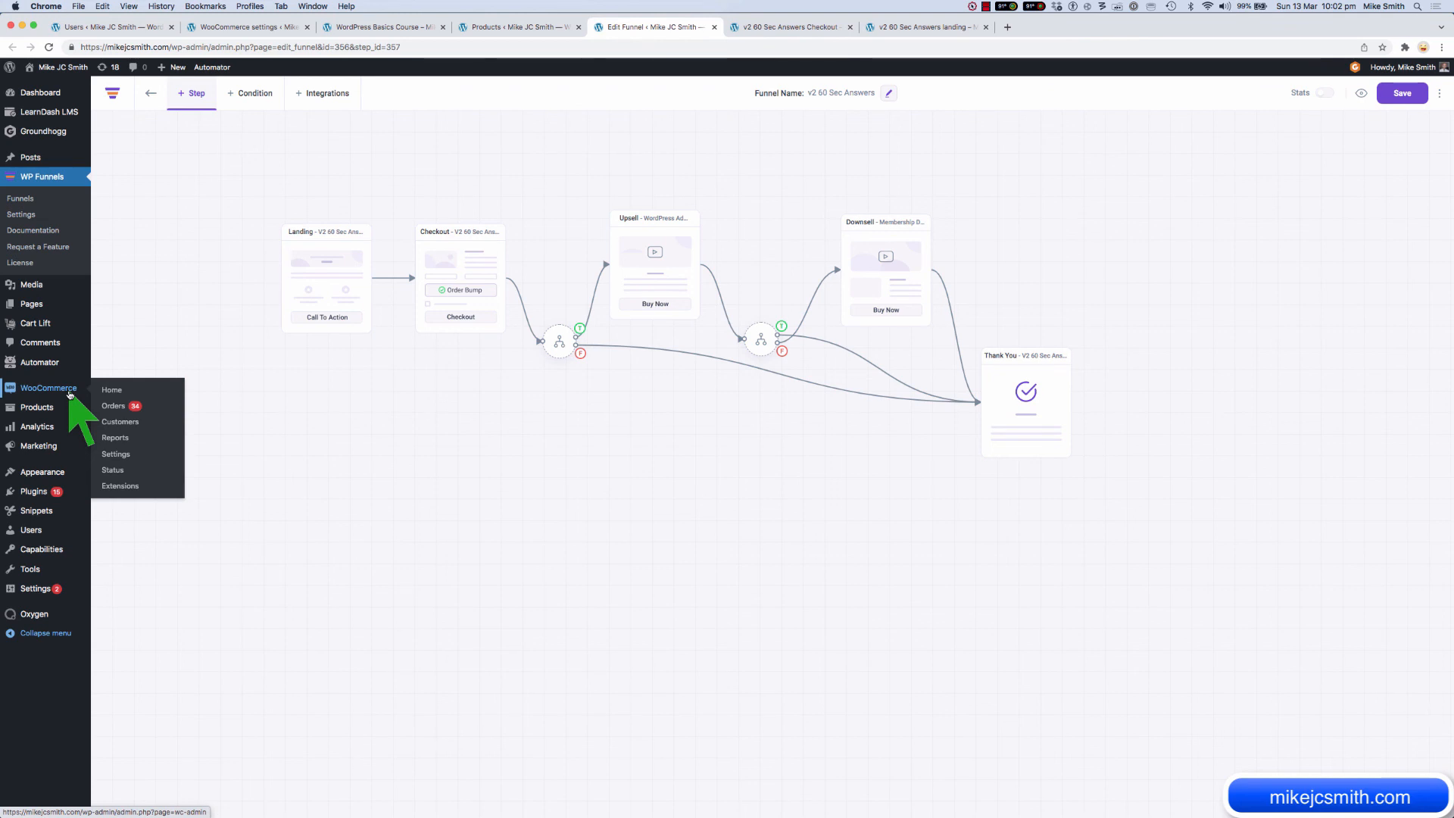
mouse_move(47, 624)
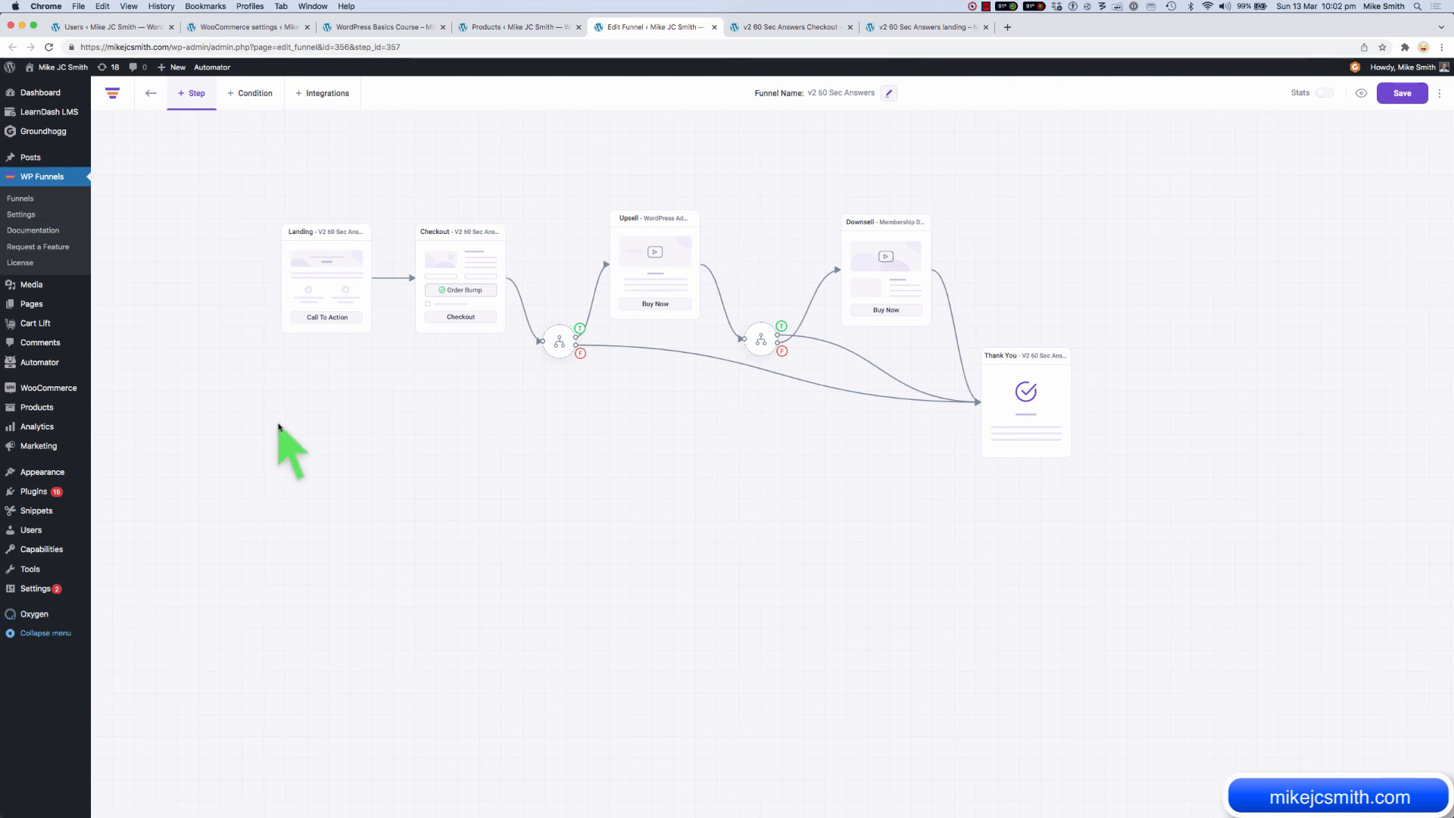
mouse_move(56, 365)
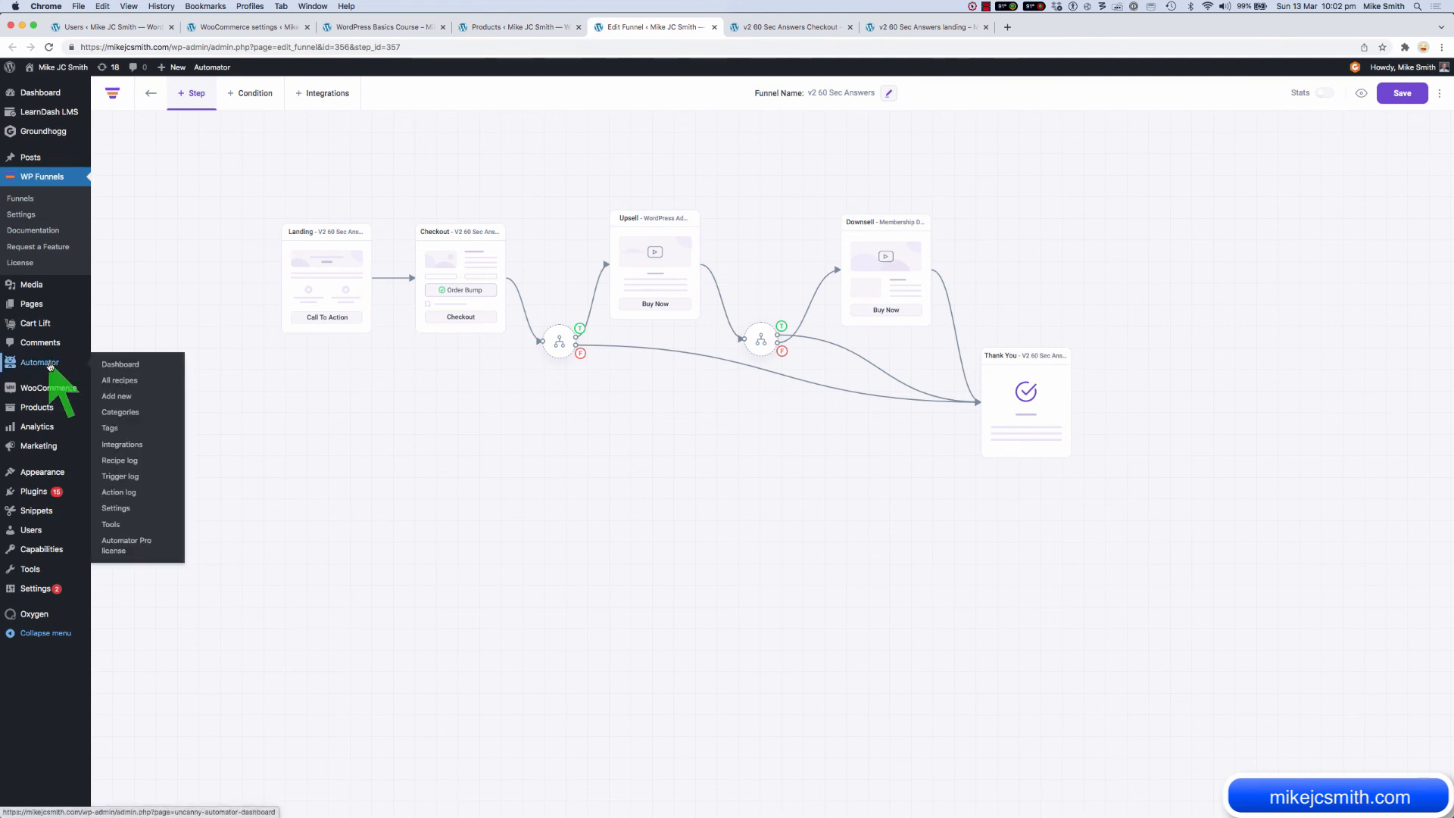